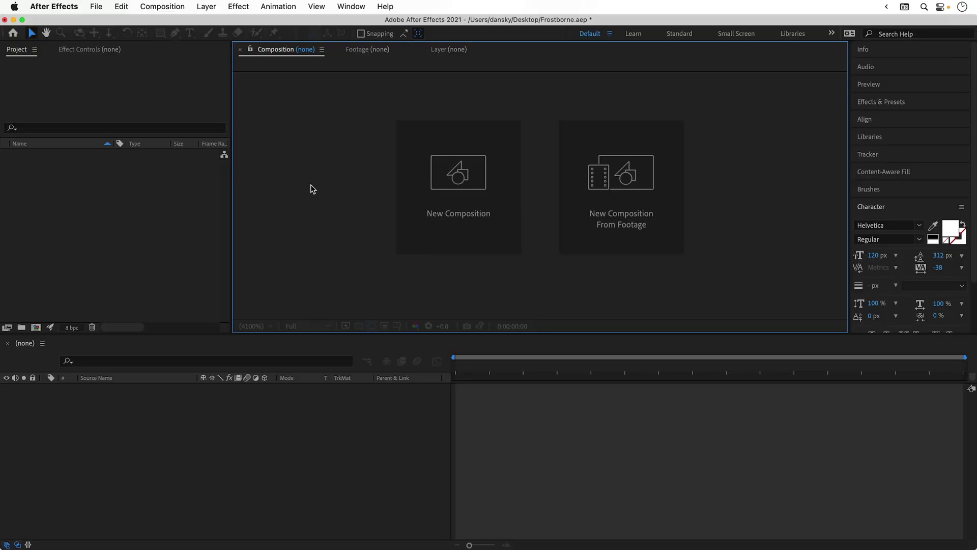
Step: Open the Import File dialog from the empty Project panel
double_click(164, 192)
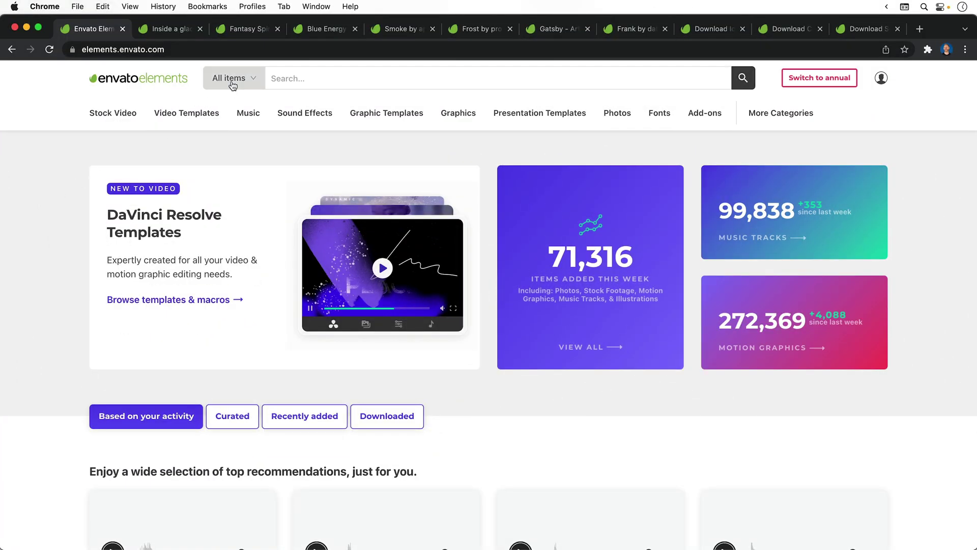
Step: Review the glacier ice cave photo, then the Fantasy Spirit Element and Blue Energy video previews
click(231, 82)
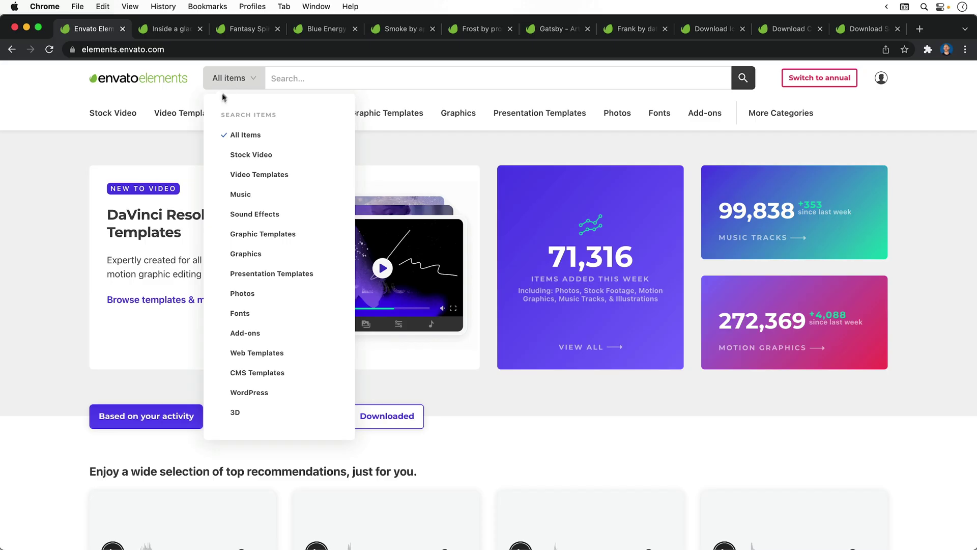
click(302, 14)
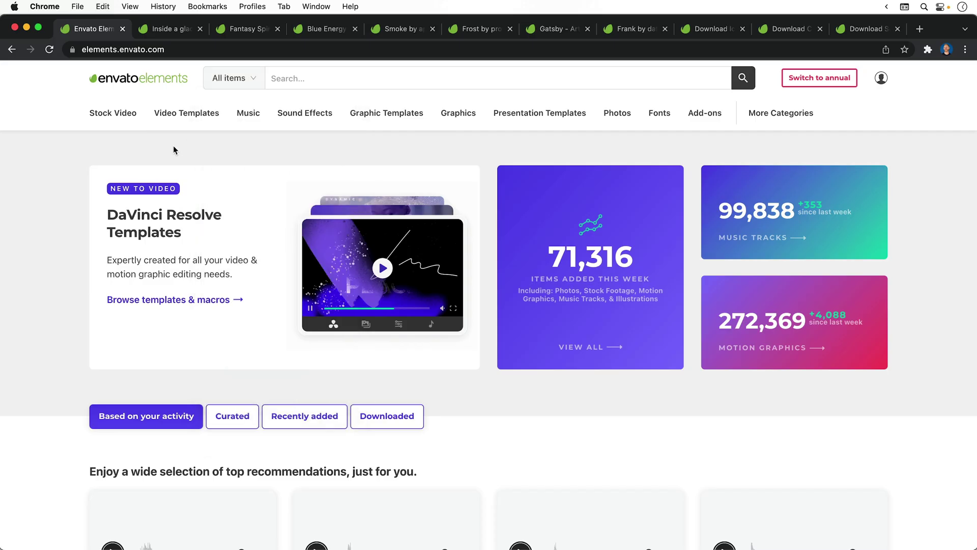
click(172, 30)
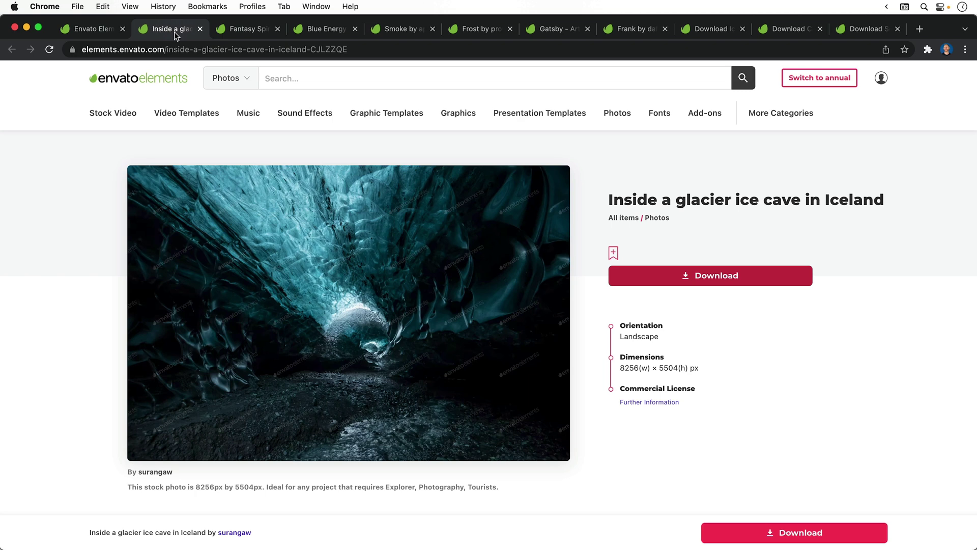
click(242, 30)
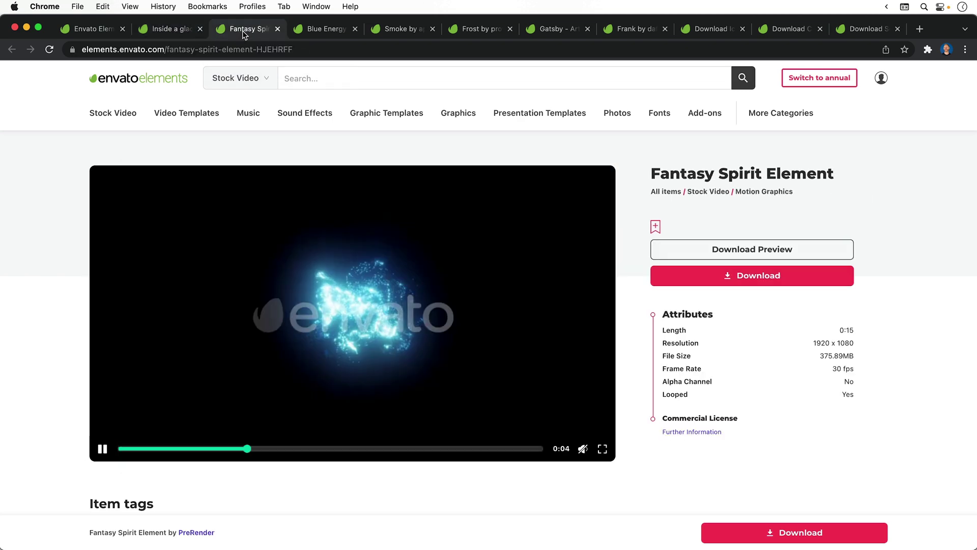
key(space)
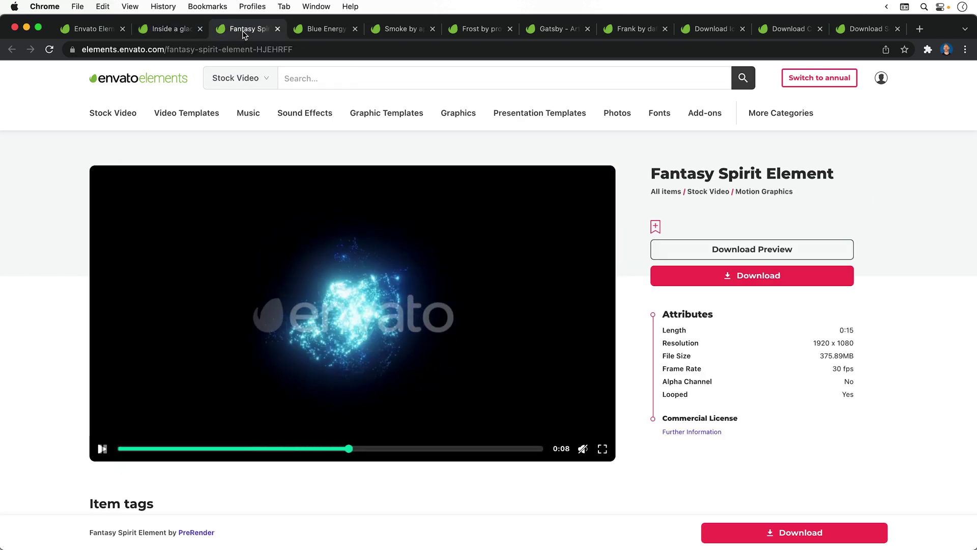
click(320, 31)
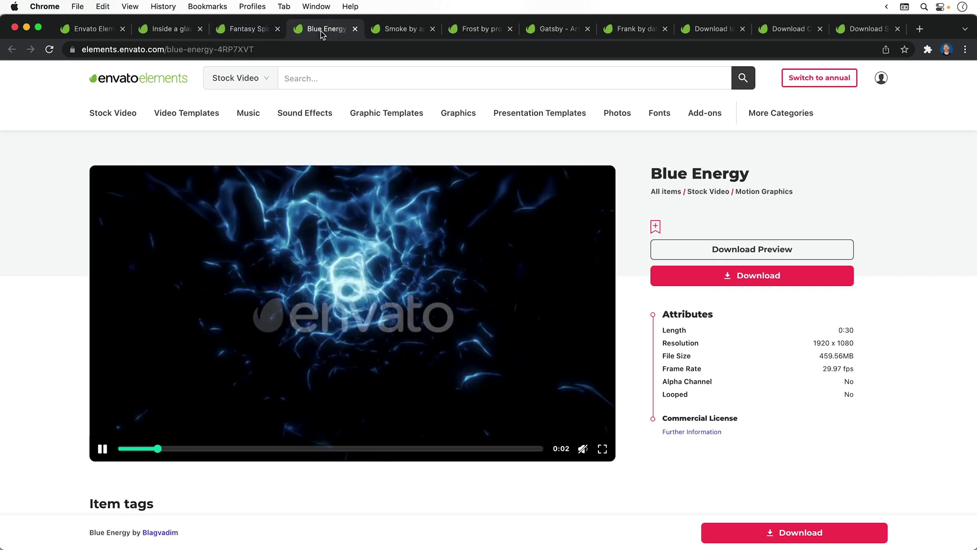
key(space)
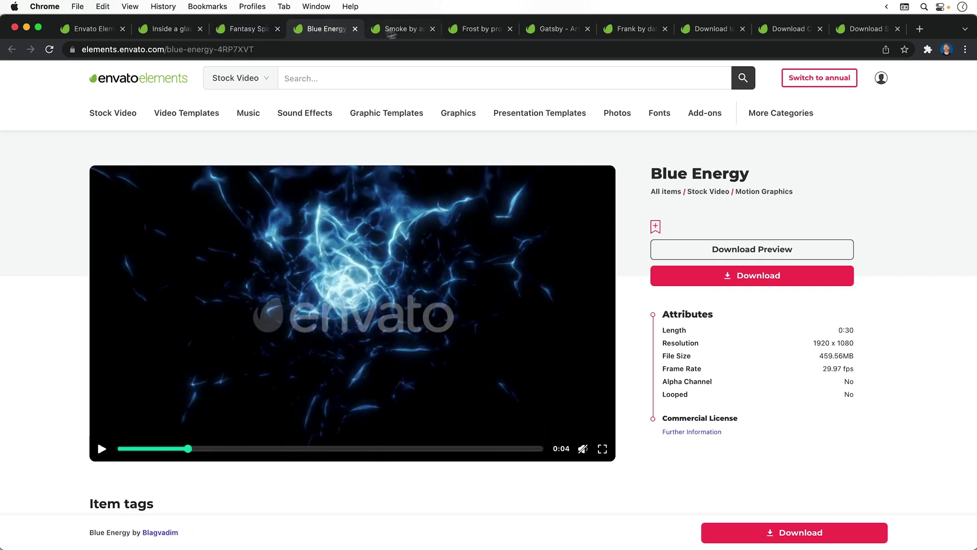
Step: Check the Smoke and Frost videos, Gatsby and Frank fonts, and Ice Formation and Cash Game Click sounds
click(411, 30)
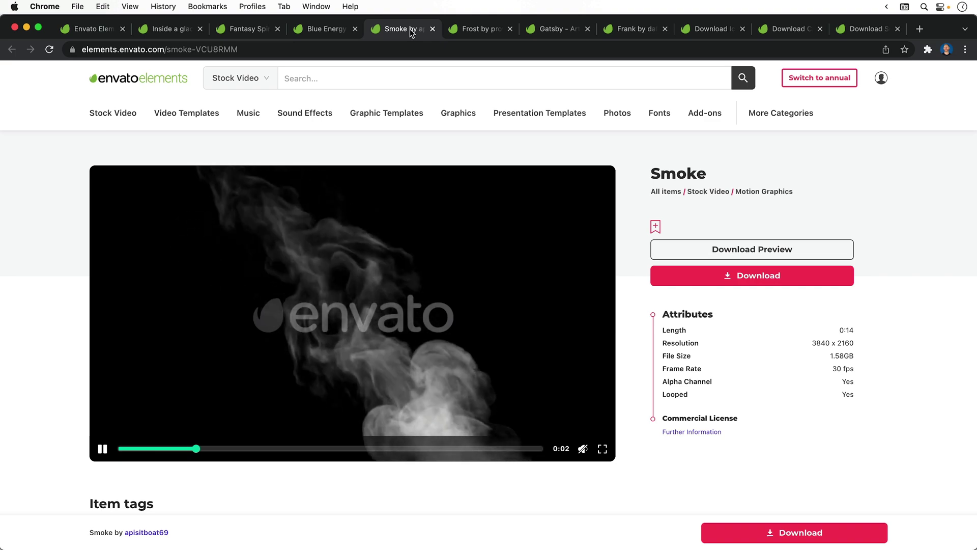
click(478, 31)
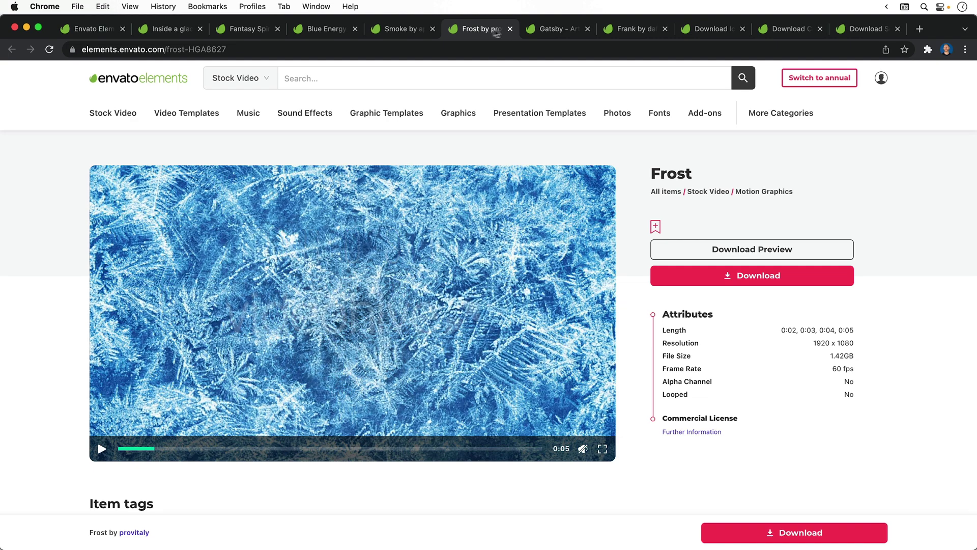
click(557, 32)
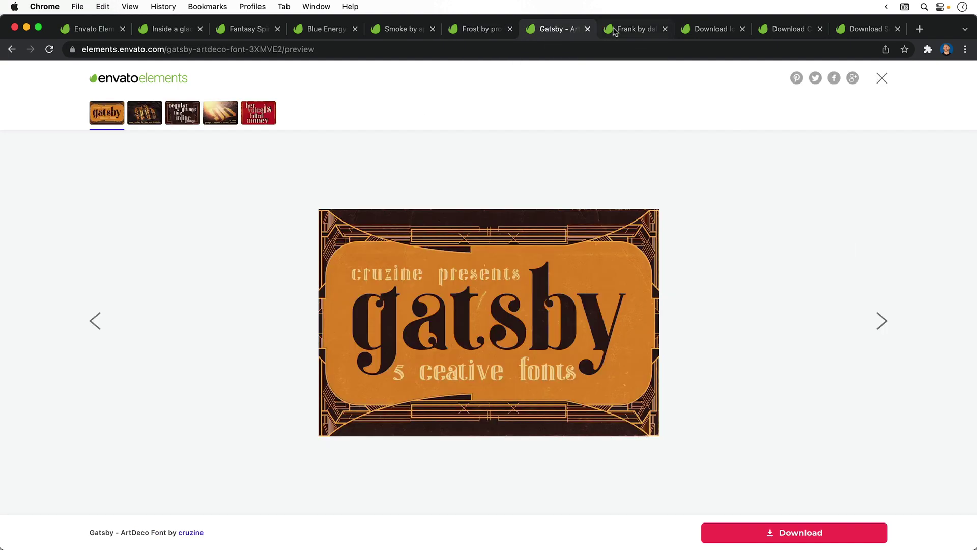
click(644, 31)
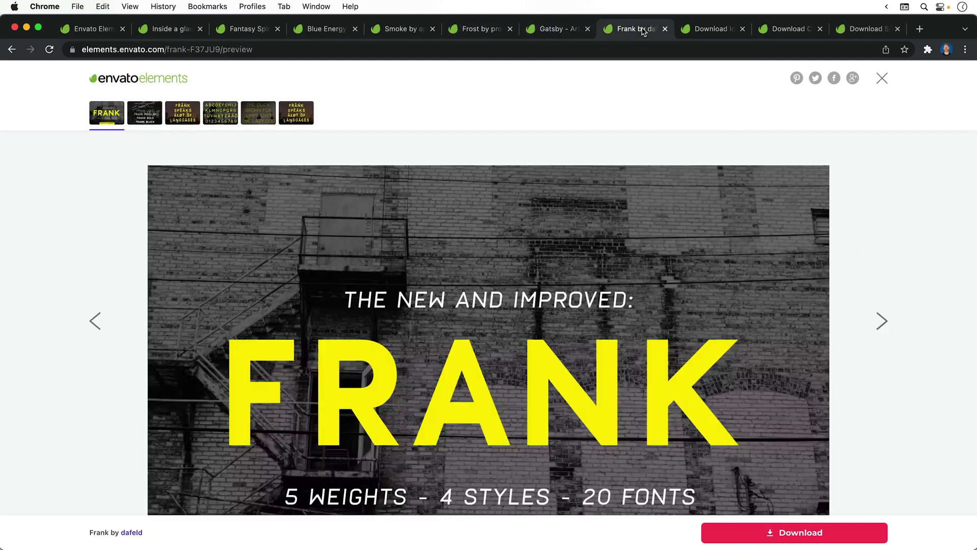
click(714, 31)
click(794, 29)
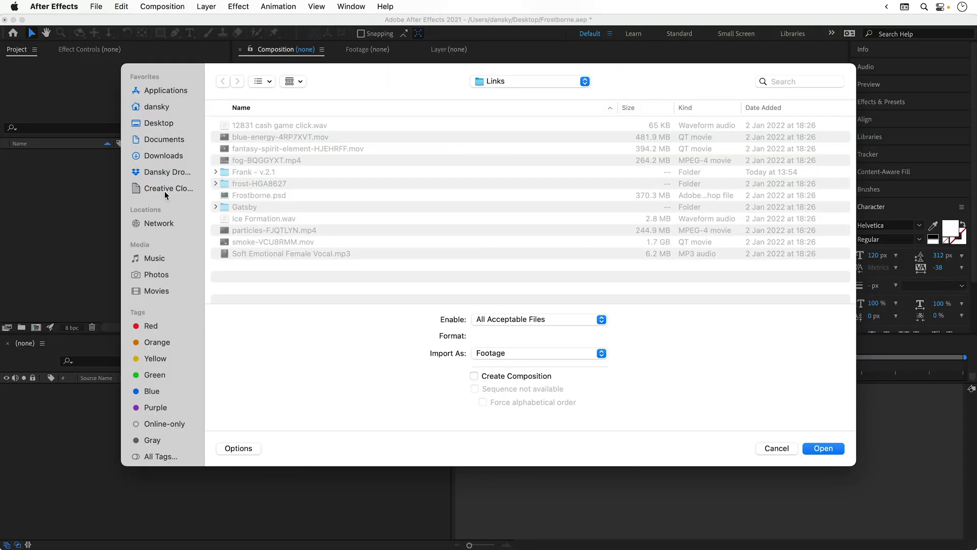
Step: Import all twelve Links files and create a Frostborne composition from Frostborne.psd
click(300, 125)
shift+click(294, 257)
key(Return)
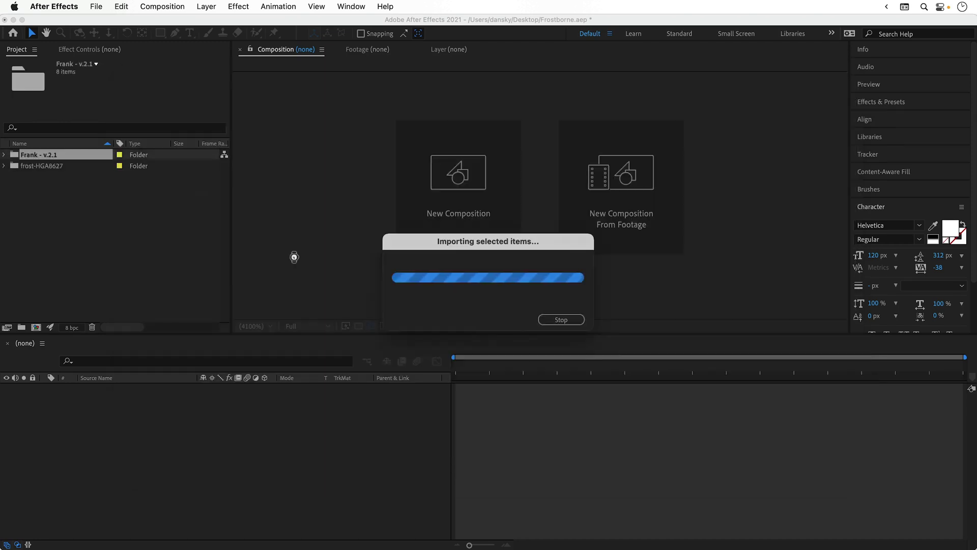
click(185, 302)
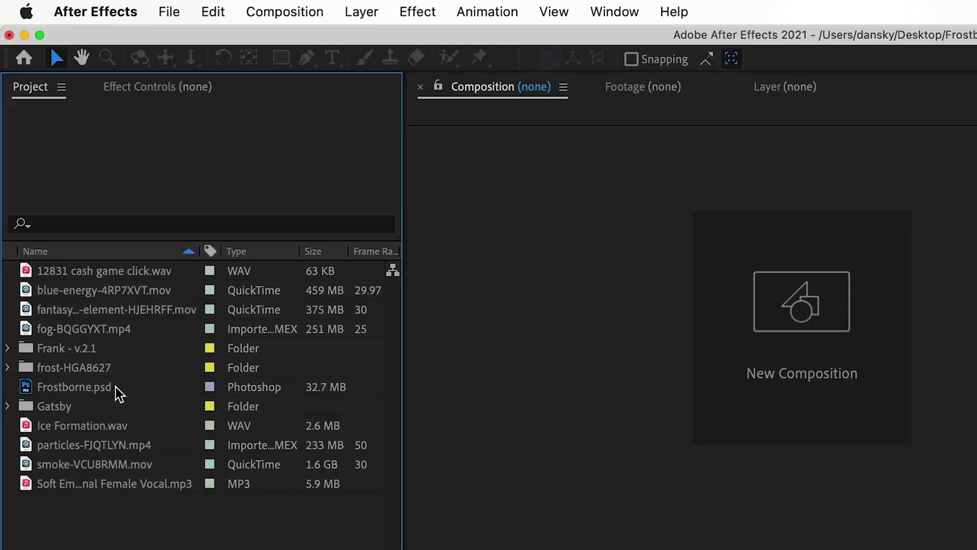
click(66, 222)
drag(114, 385, 124, 328)
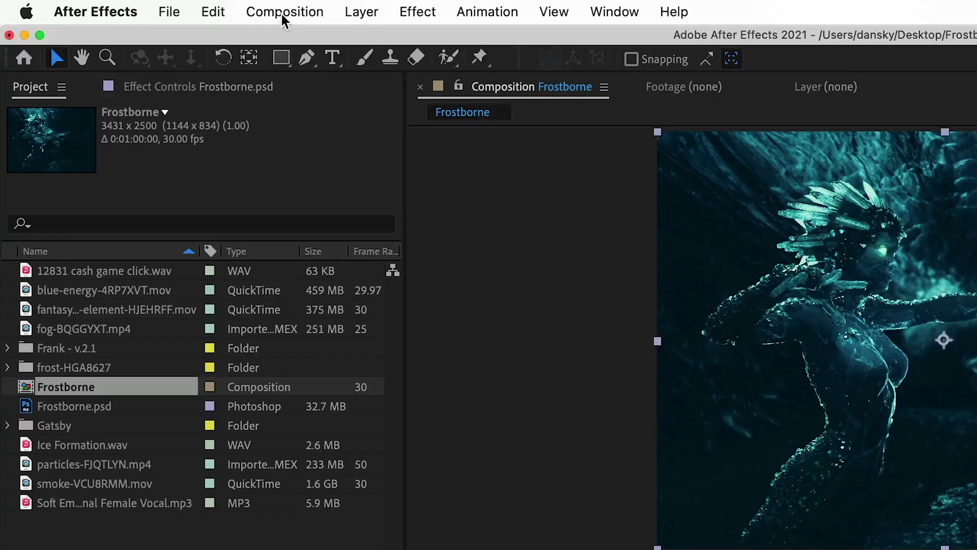
Step: Set the composition to 3840×2160 with a 30-second duration
click(281, 13)
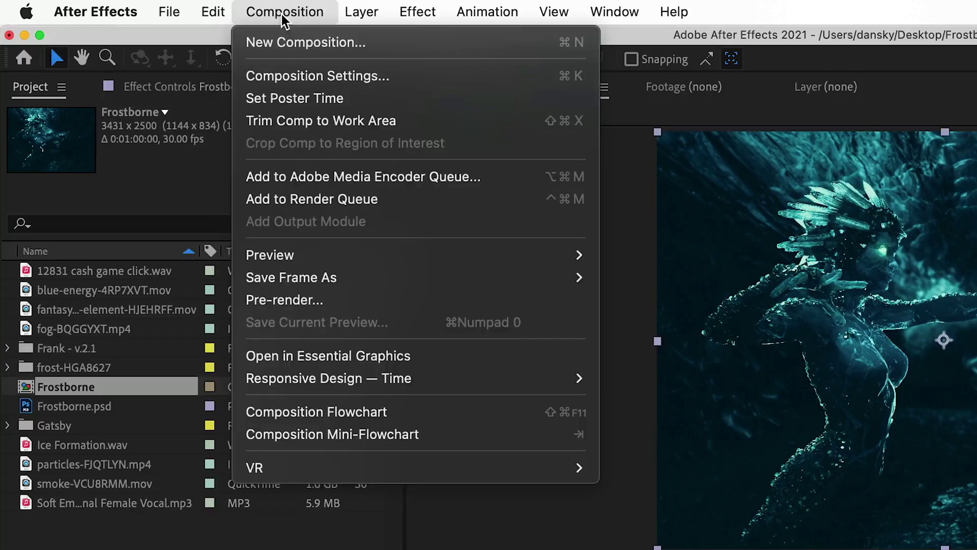
click(283, 76)
click(342, 169)
text(3840)
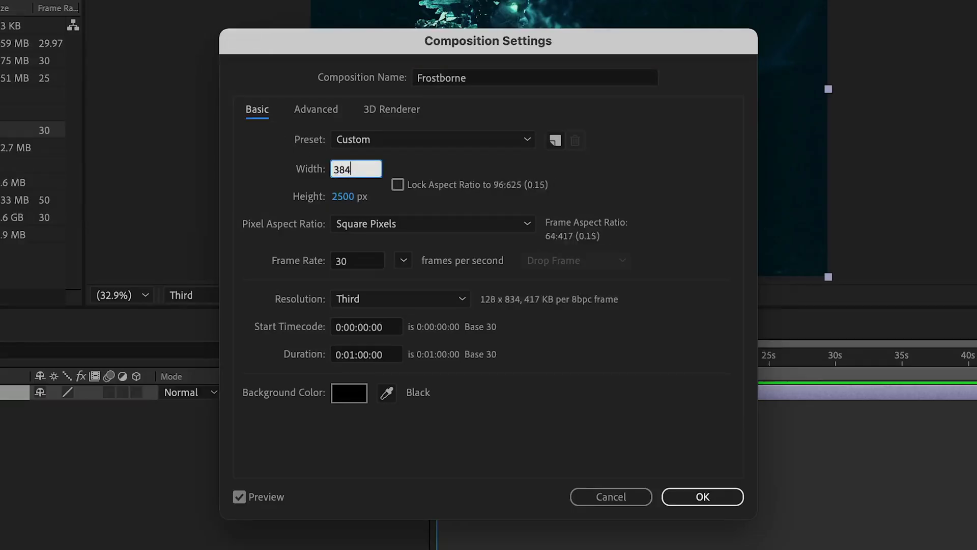
key(Tab)
text(2160)
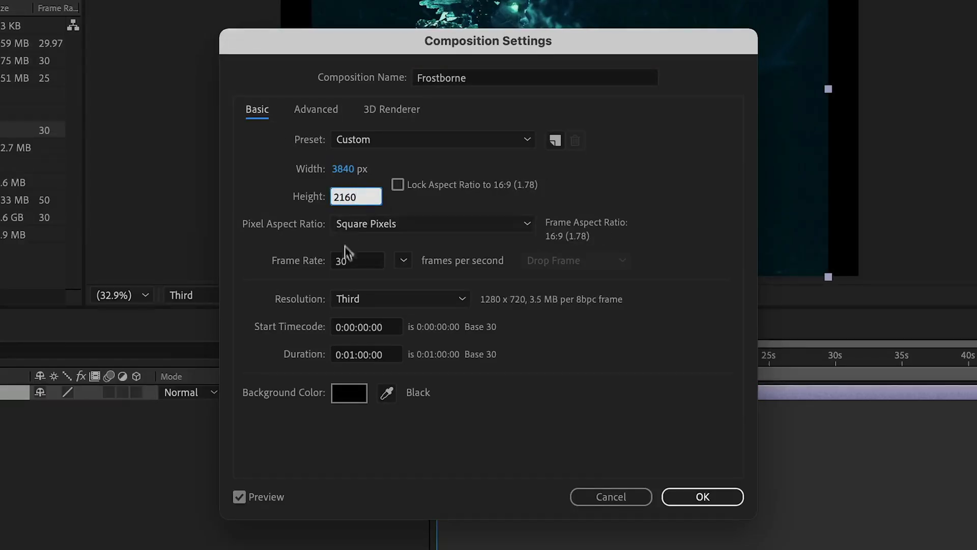
double_click(352, 355)
text(00)
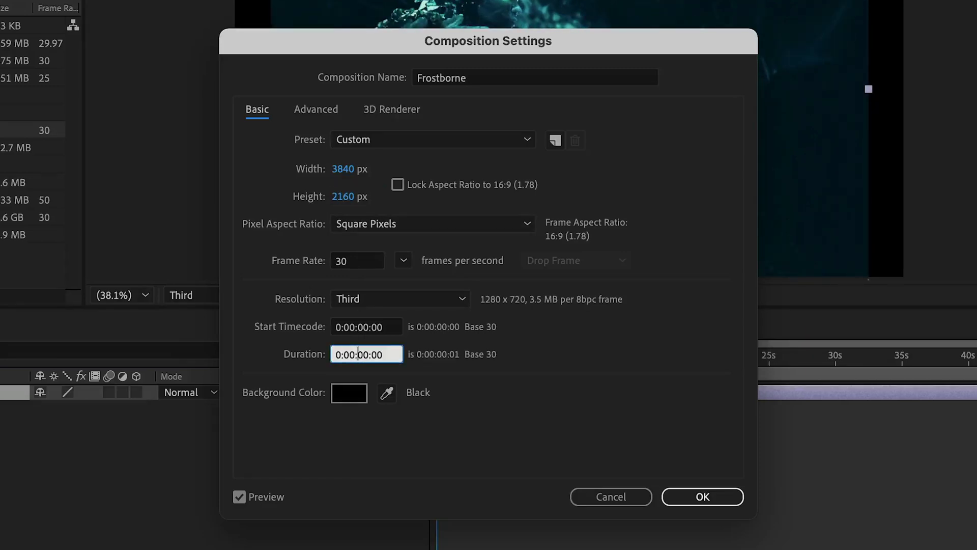
key(Return)
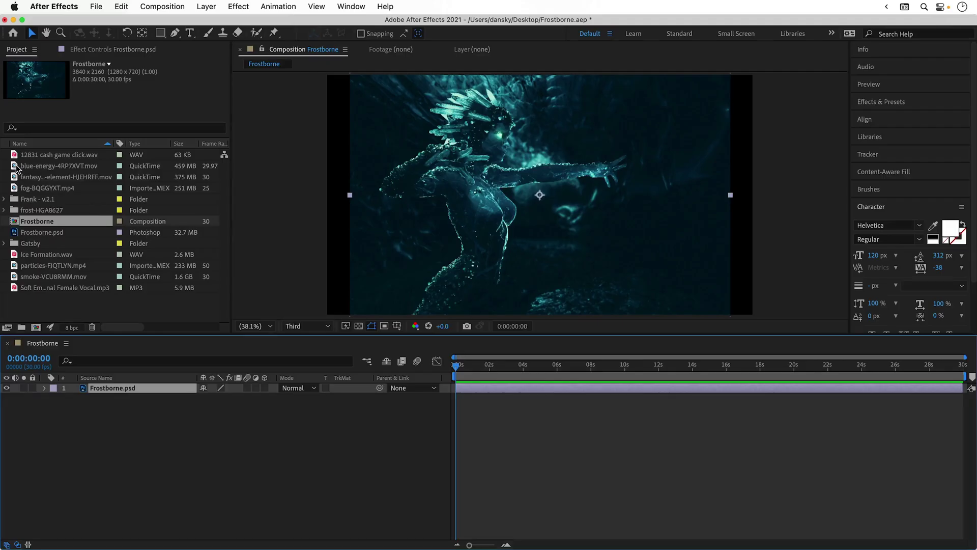
Step: Play the blue energy, fantasy spirit and fog clips in the Footage viewer, ending on fog-BQGGYXT.mp4
double_click(17, 168)
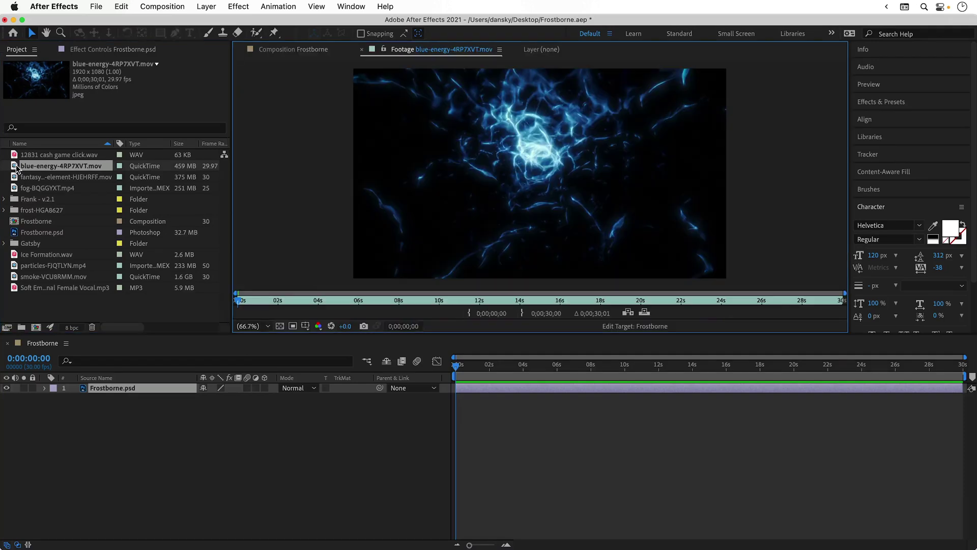
key(space)
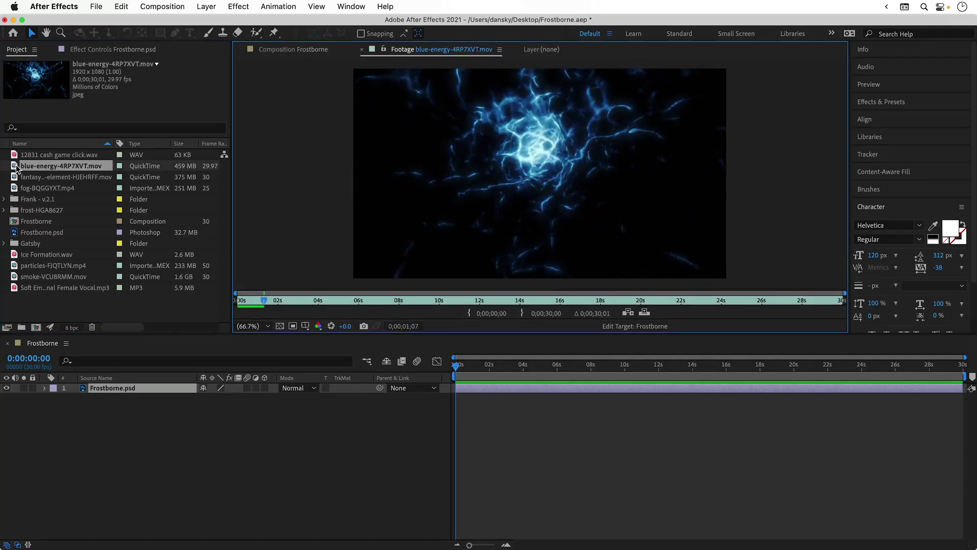
double_click(16, 176)
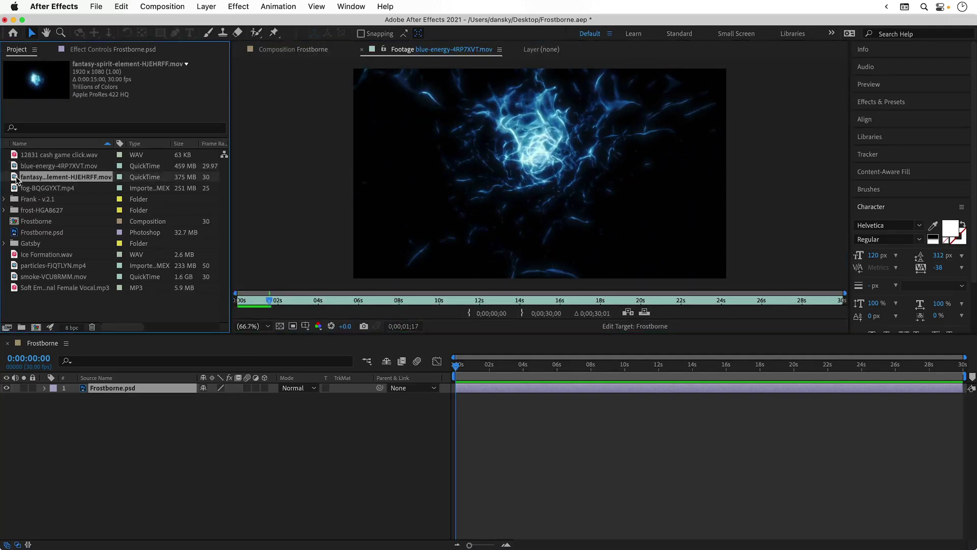
key(space)
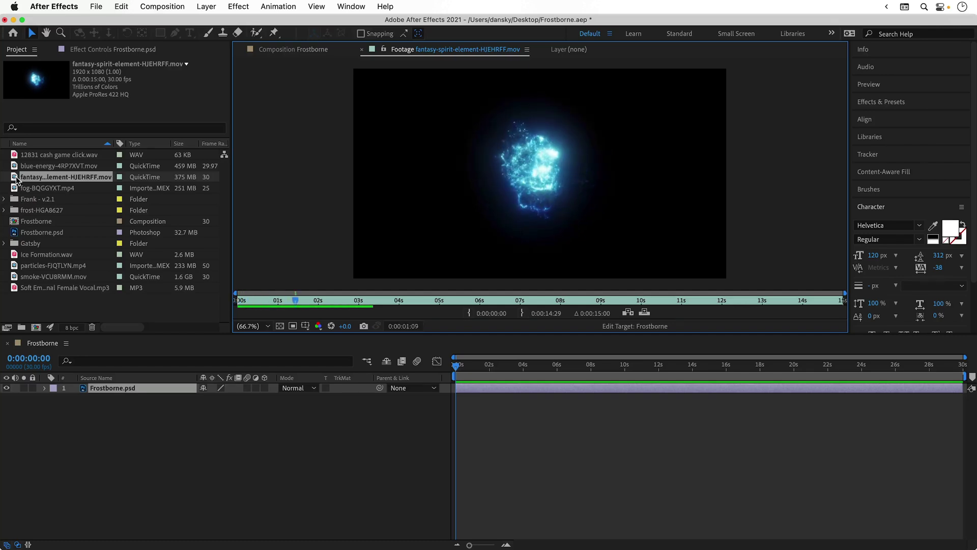
double_click(17, 188)
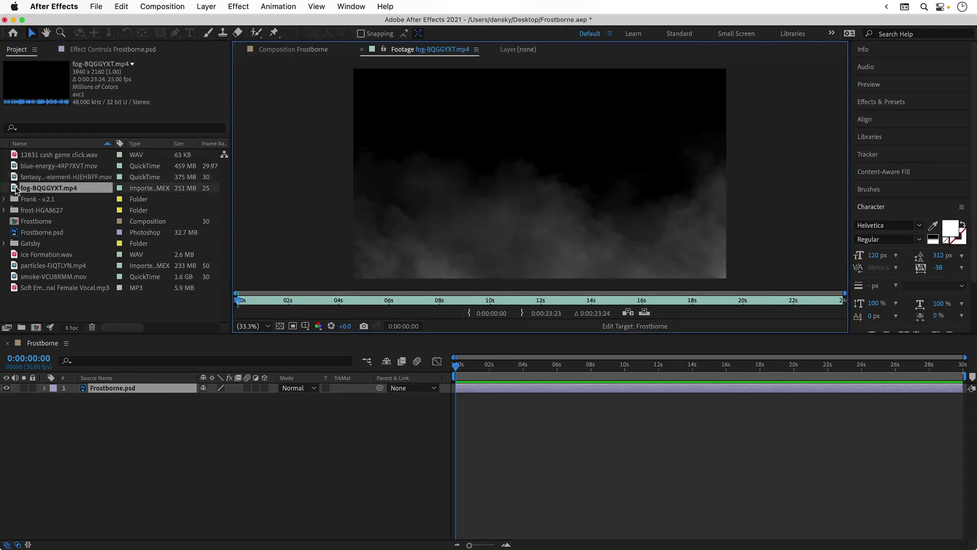
key(space)
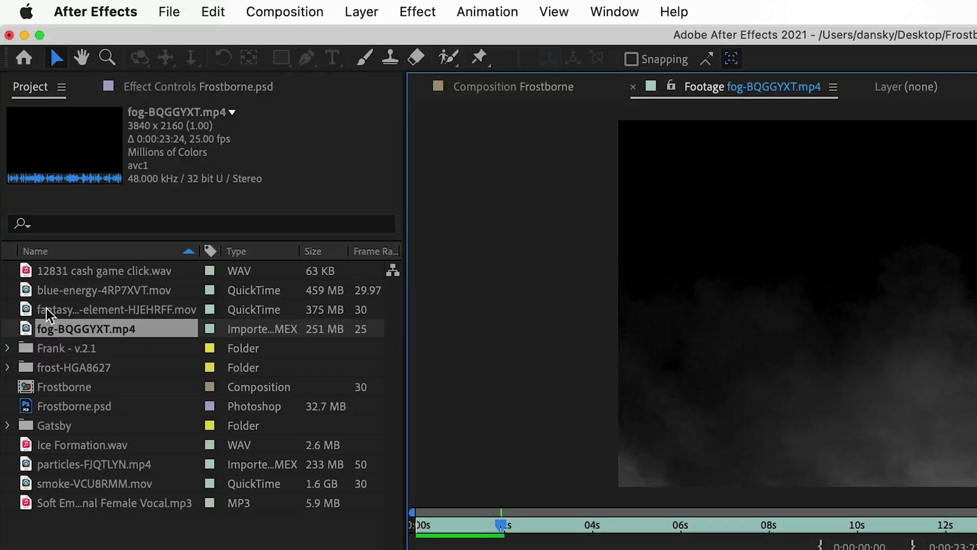
Step: Add the fantasy spirit clip to the composition and scale Frostborne.psd to 113%
drag(50, 313, 212, 262)
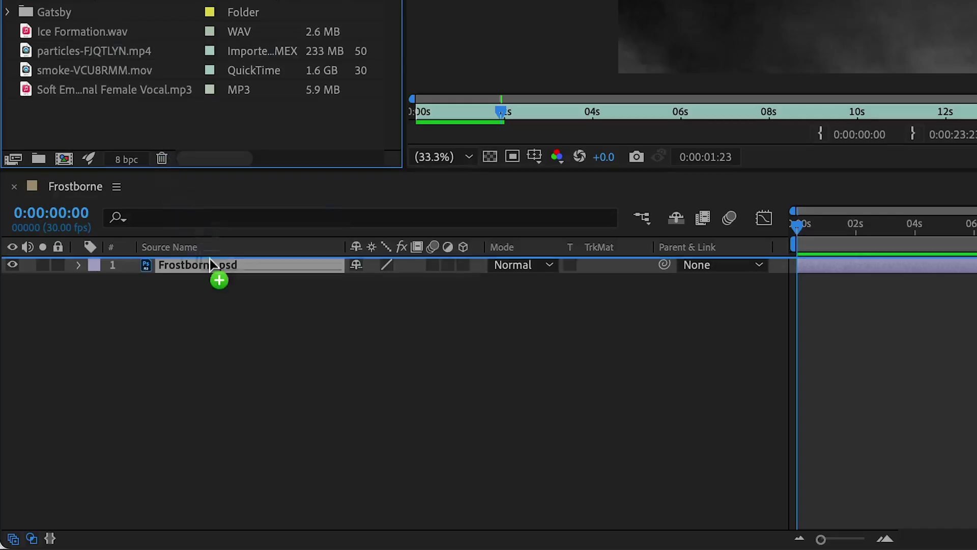
click(209, 283)
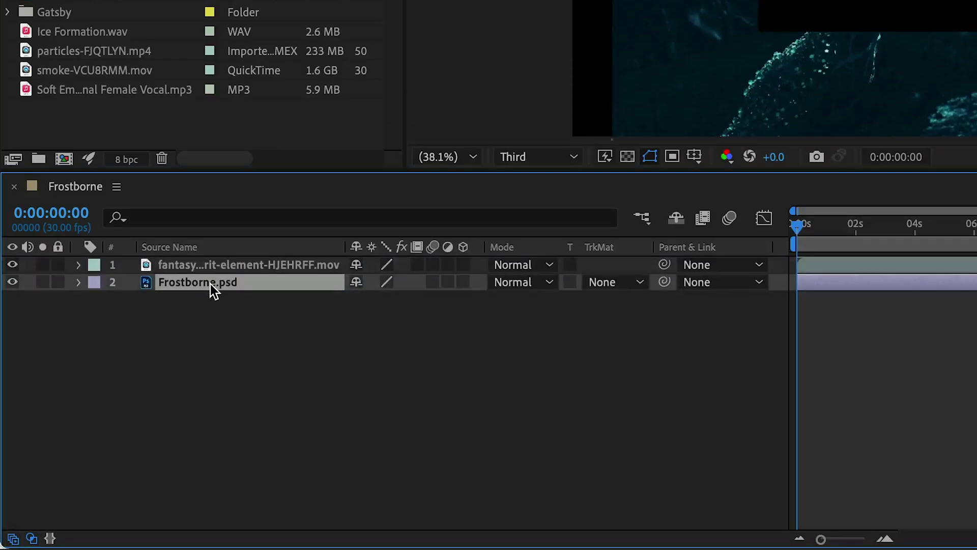
key(s)
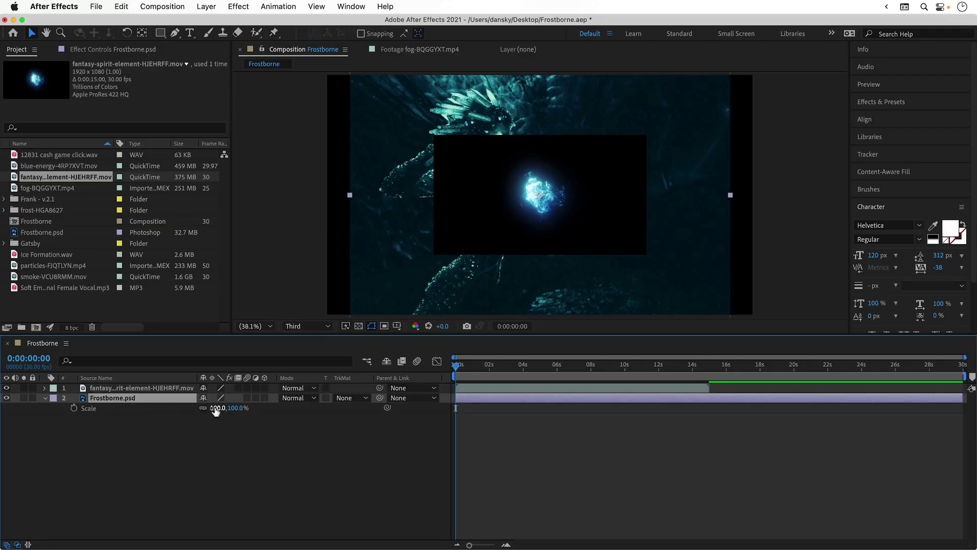
drag(216, 411, 223, 411)
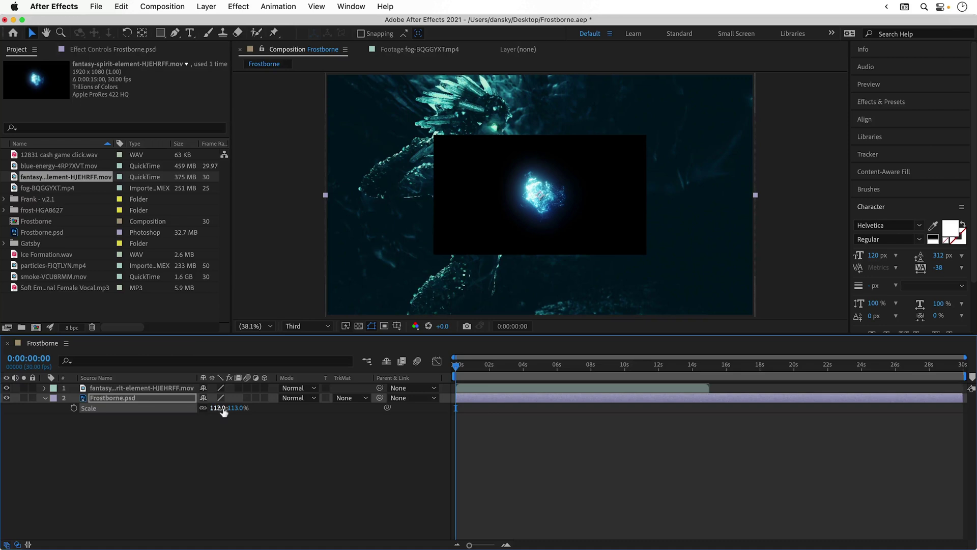
Step: Lower the warrior image to position 1920.0, 1226.0
key(p)
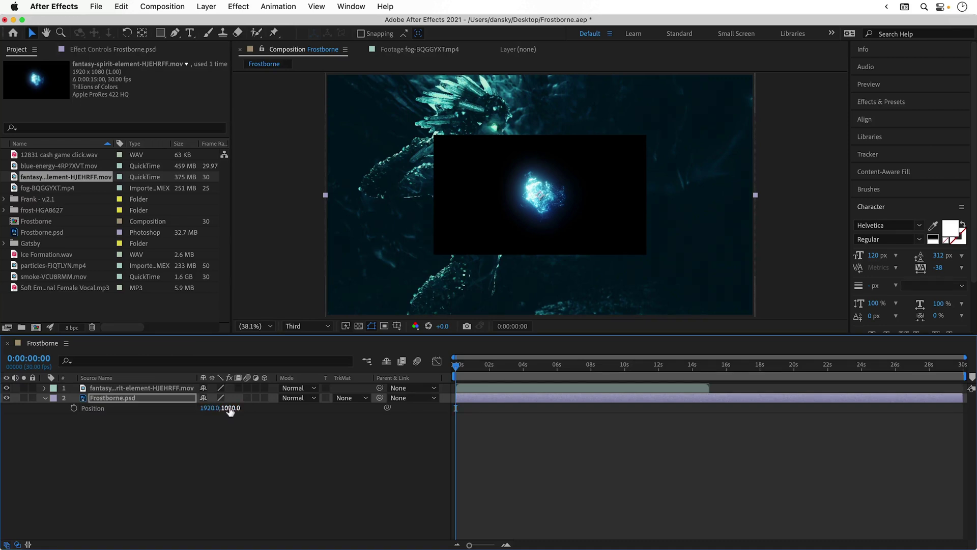
drag(230, 411, 317, 405)
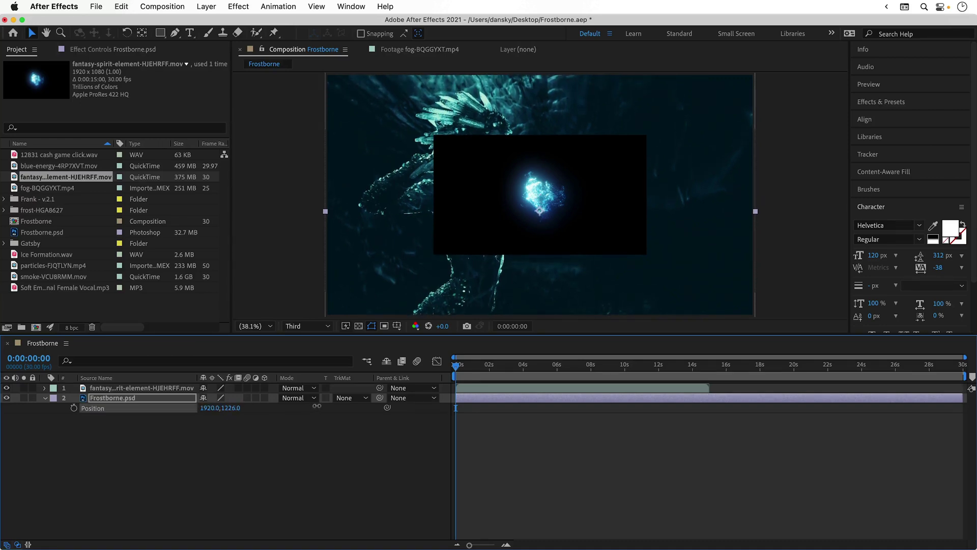
click(189, 388)
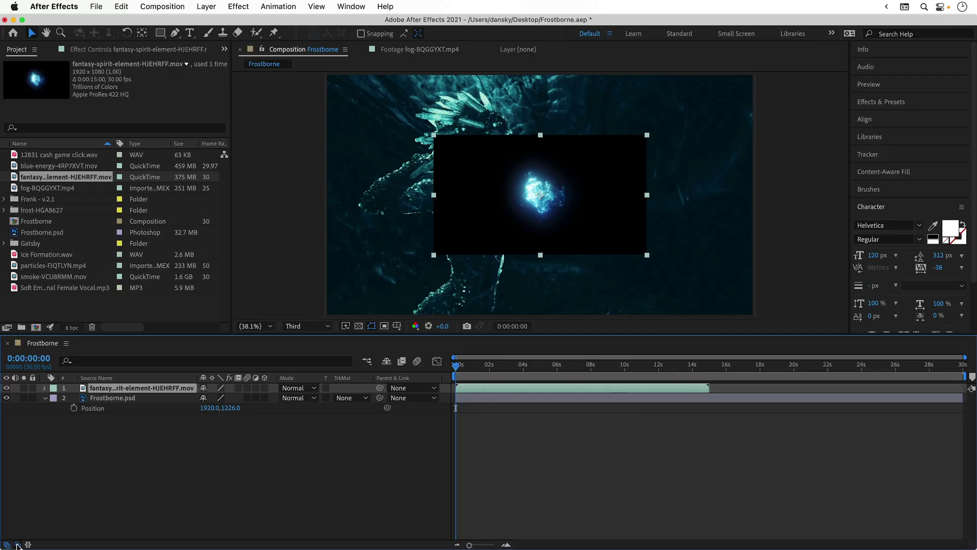
Step: Set the spirit glow layer's blending mode to Screen and preview it
click(31, 539)
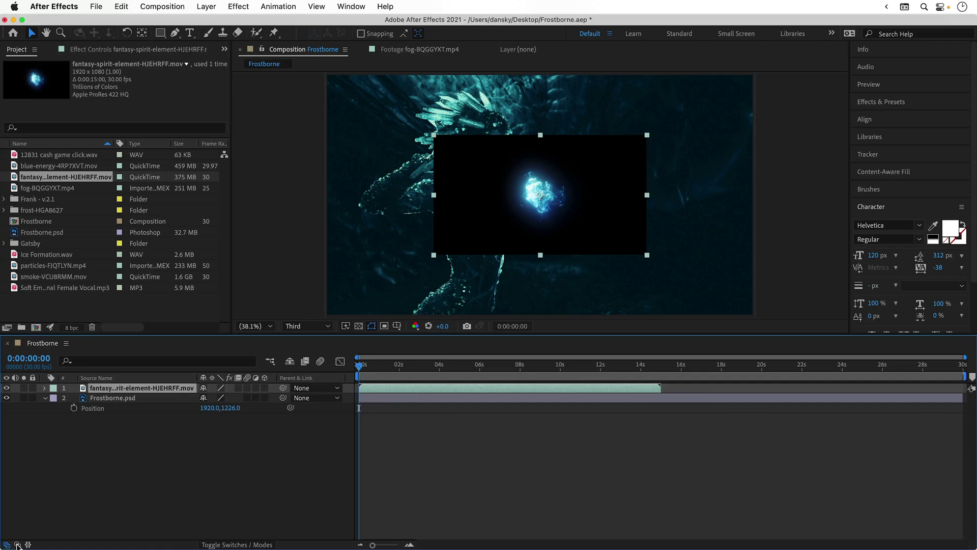
click(16, 545)
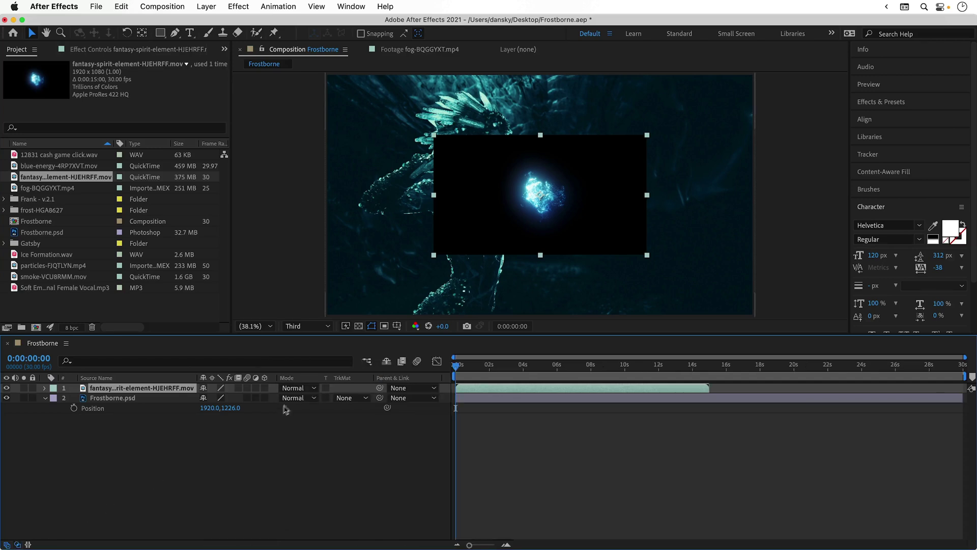
click(309, 390)
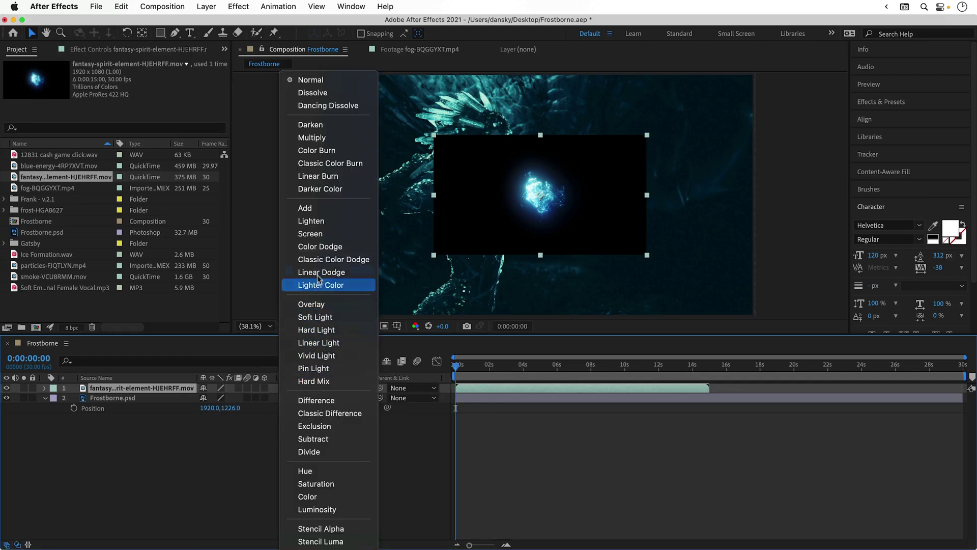
click(318, 235)
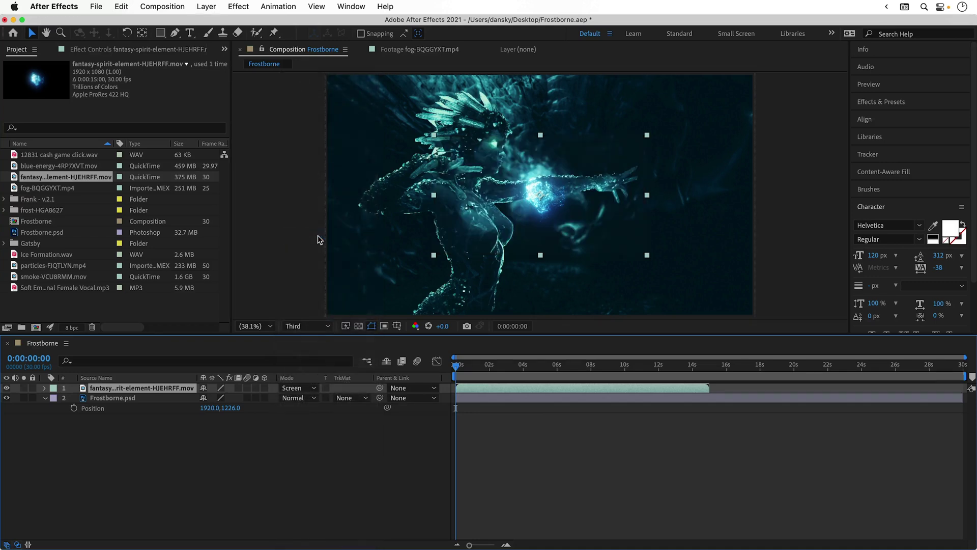
key(space)
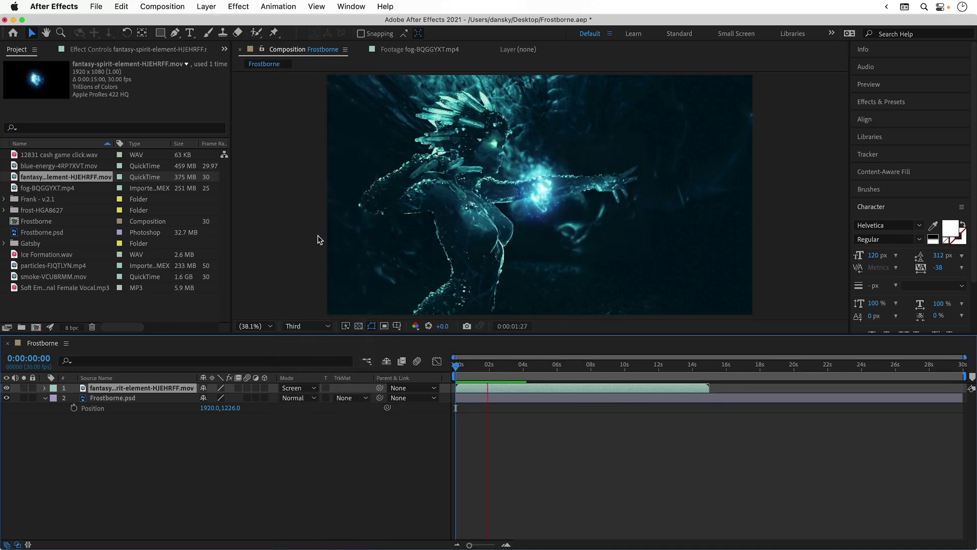
key(space)
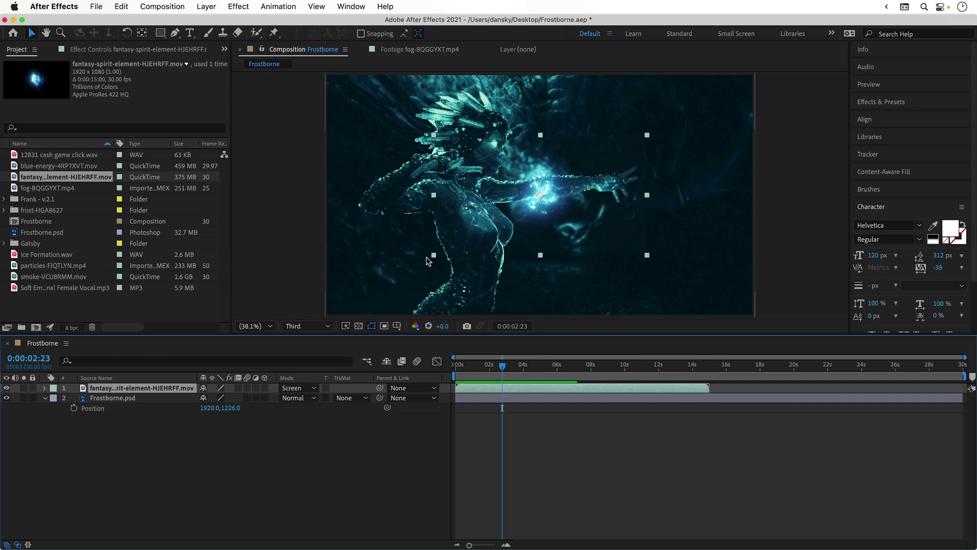
Step: Resize, rotate and position the glow over the warrior's chest
drag(434, 256, 378, 278)
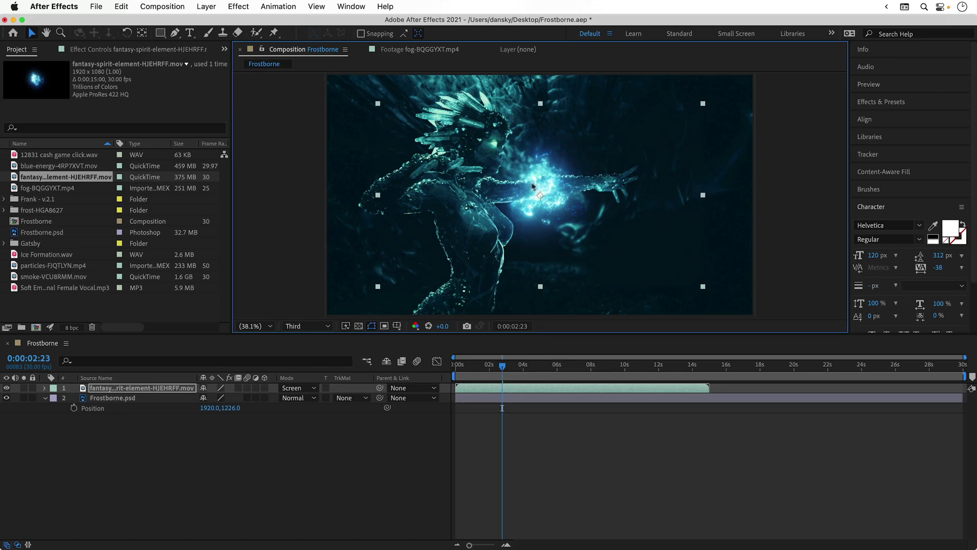
drag(537, 182, 450, 163)
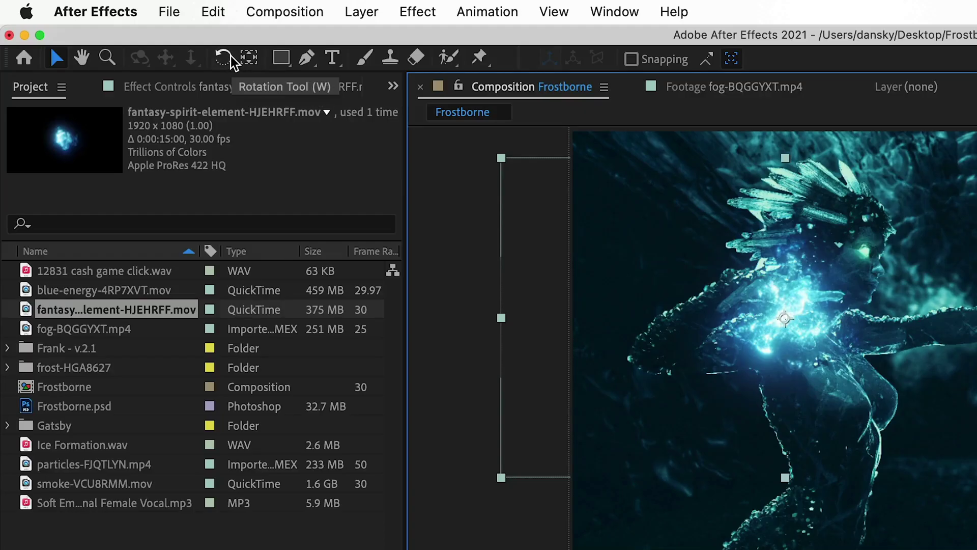
click(130, 32)
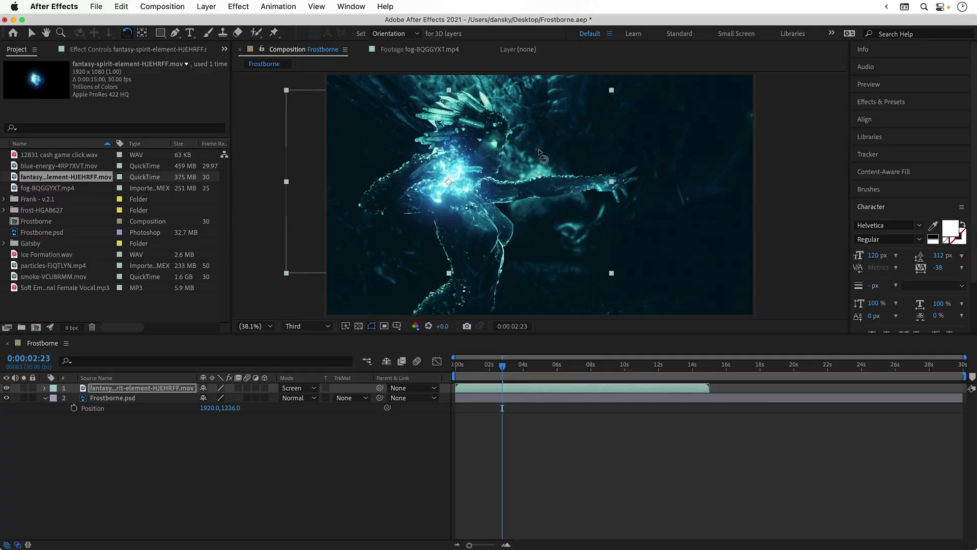
drag(539, 151, 418, 151)
key(space)
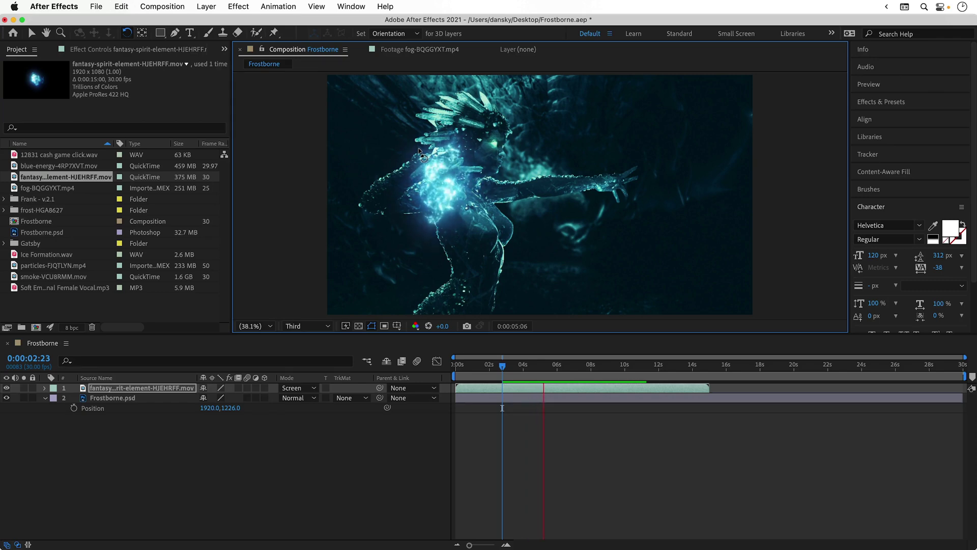
key(space)
drag(407, 162, 402, 178)
key(space)
key(v)
key(space)
drag(638, 173, 492, 189)
Step: At 0:00:01:20, duplicate the glow and move the copy to the outstretched hand
drag(578, 355, 484, 363)
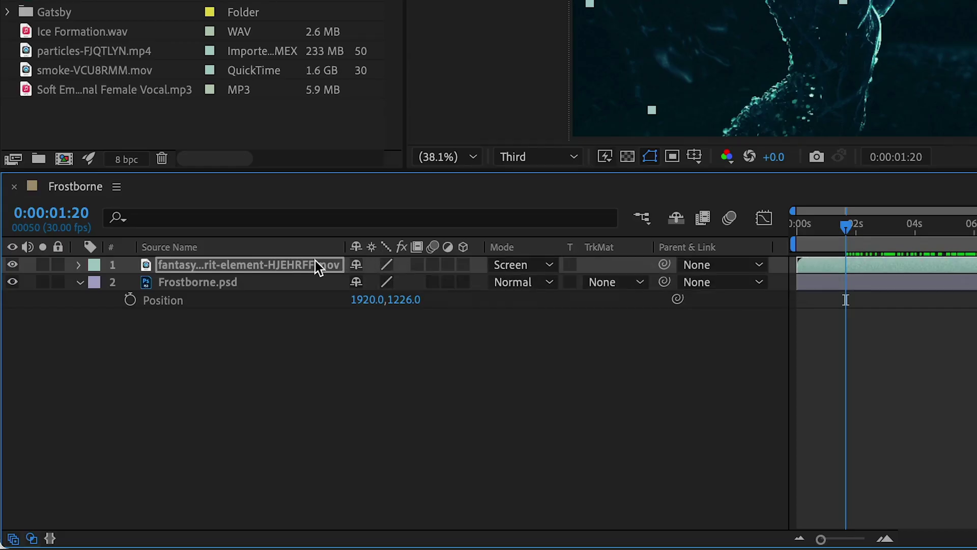
key(ctrl+d)
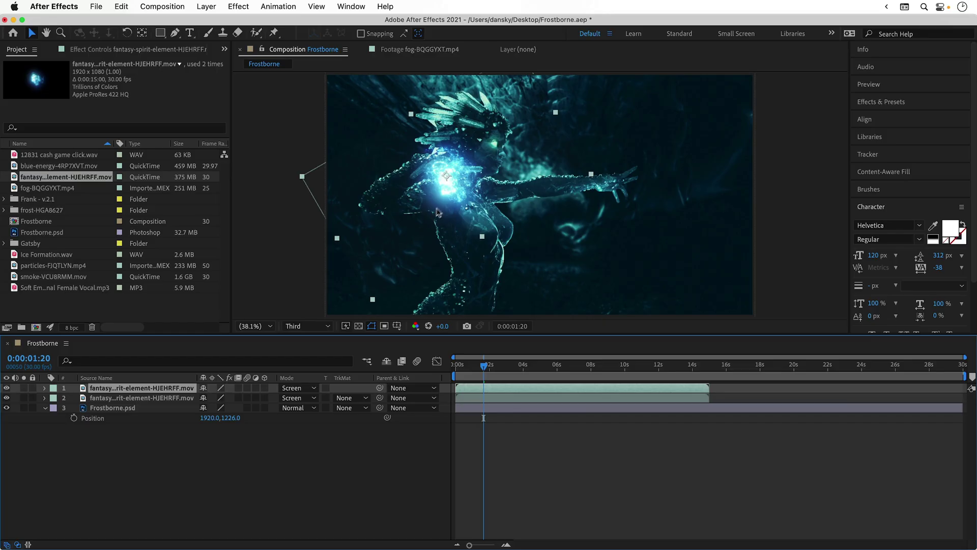
drag(783, 0, 976, 0)
key(Return)
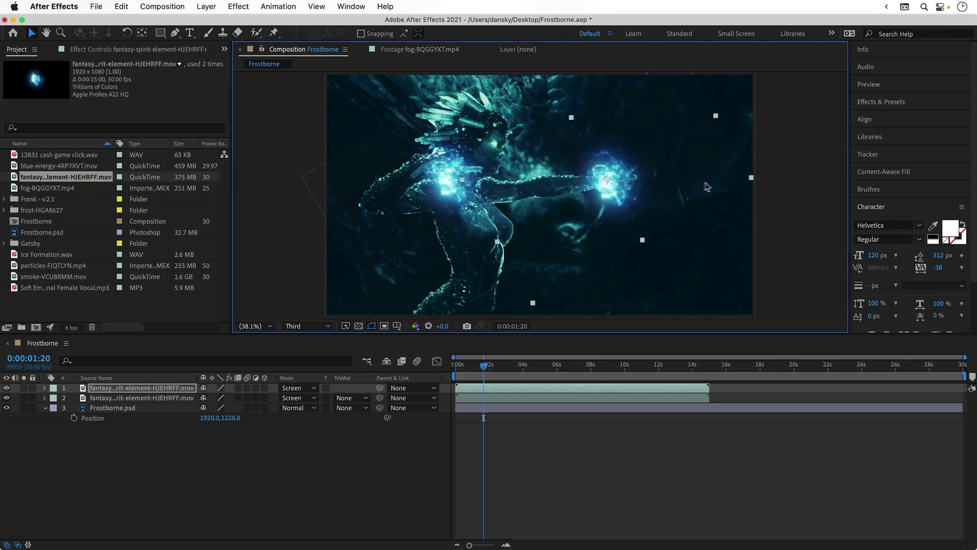
key(w)
drag(700, 189, 658, 141)
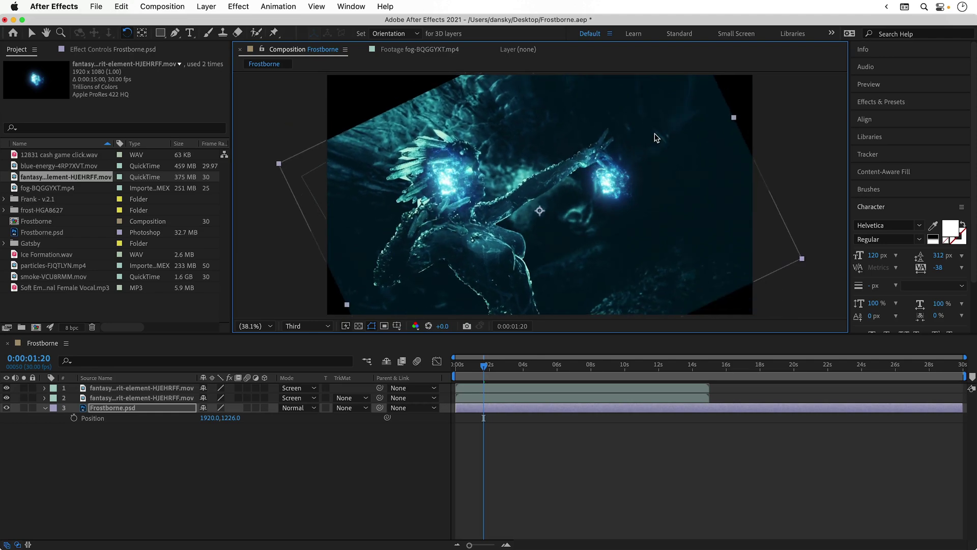
key(super+z)
key(v)
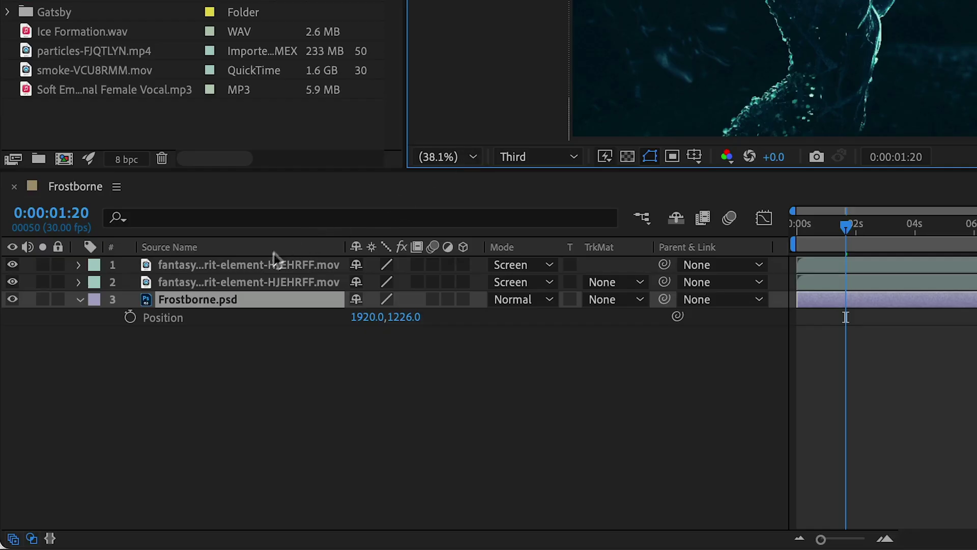
Step: Rotate the hand glow to -1x-23.9° and preview the result
click(147, 385)
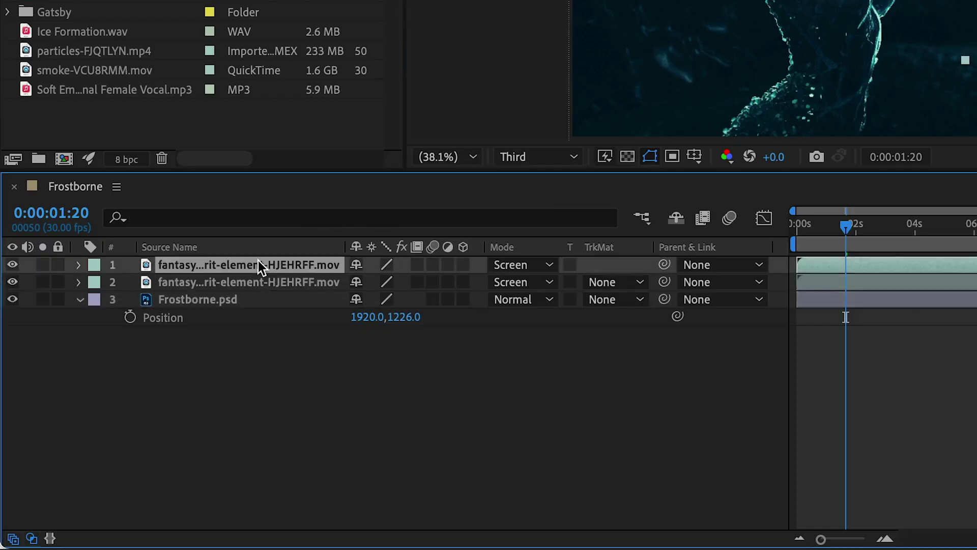
key(r)
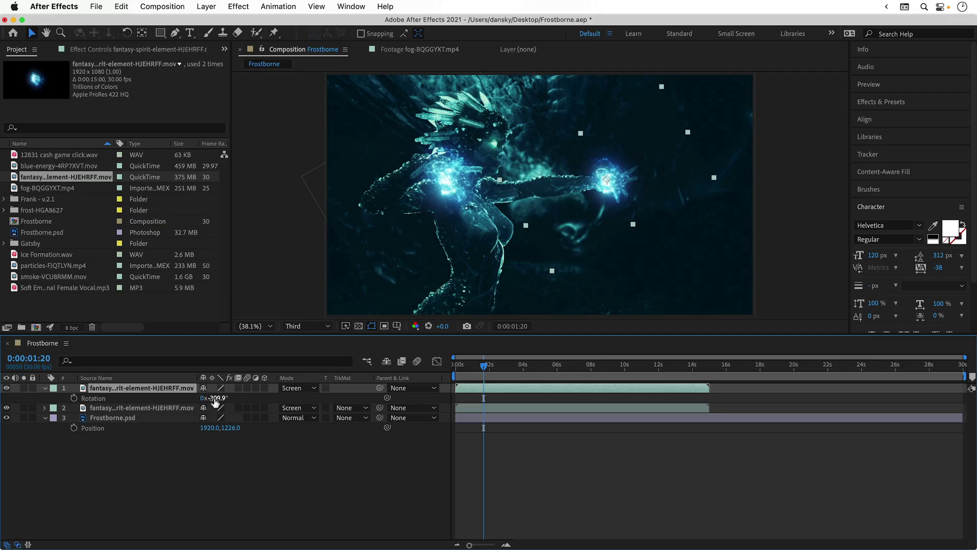
drag(375, 283, 321, 281)
drag(213, 398, 187, 400)
key(space)
key(space)
drag(220, 400, 146, 398)
click(613, 197)
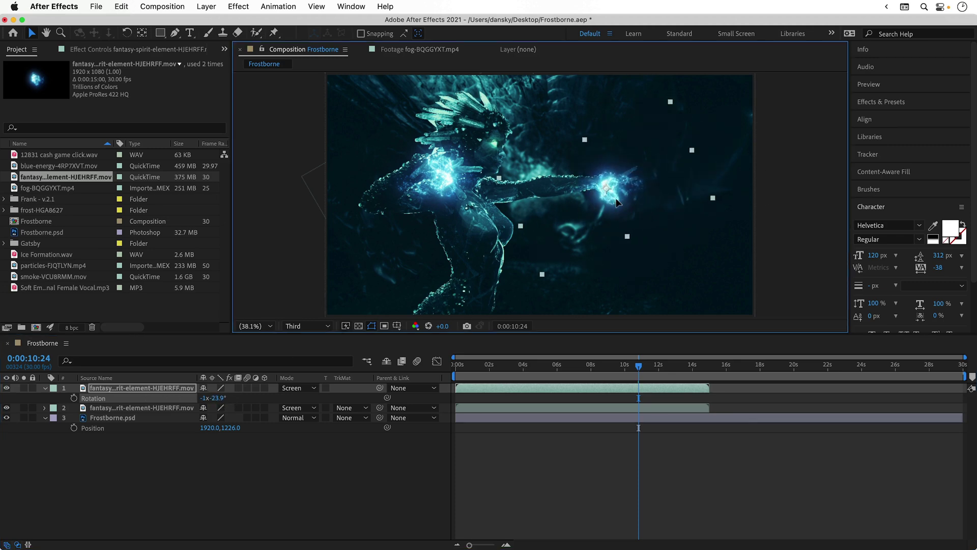
key(Page_Up)
key(Page_Up)
key(Page_Up)
key(Page_Up)
key(Page_Up)
key(Page_Up)
key(Page_Up)
key(Page_Up)
key(Page_Up)
key(Page_Up)
key(Page_Up)
key(Page_Up)
key(Page_Up)
key(Page_Up)
key(Page_Up)
key(Page_Up)
key(Page_Up)
key(Page_Up)
key(Page_Up)
key(Page_Up)
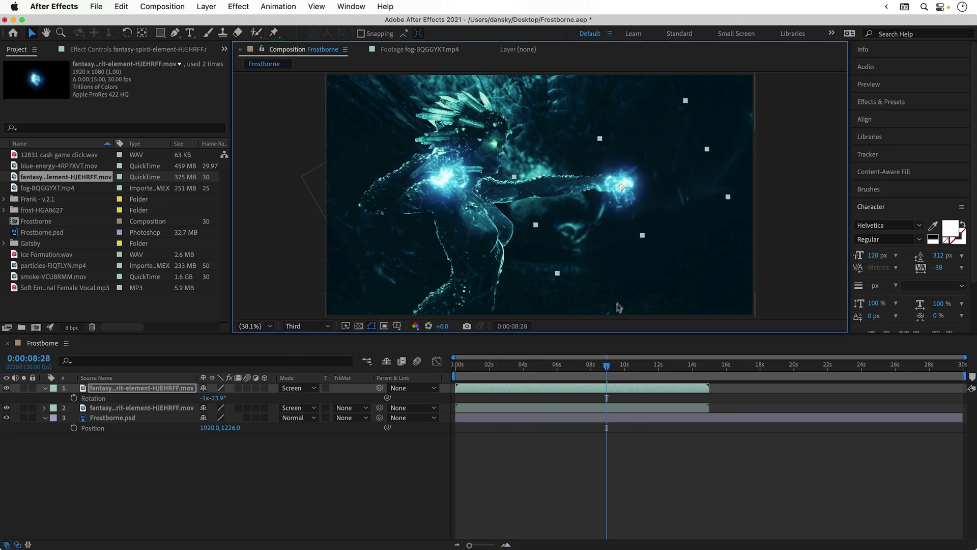
Step: Set both spirit glow layers to 85% opacity
click(249, 401)
key(Page_Up)
key(Page_Up)
key(Page_Up)
key(Page_Up)
key(Page_Up)
key(Page_Up)
key(Page_Up)
key(Page_Up)
key(Page_Up)
key(Page_Up)
key(Page_Up)
key(Page_Up)
key(Page_Up)
key(Page_Up)
key(Page_Up)
key(Page_Up)
key(Page_Up)
key(Page_Up)
key(Page_Up)
key(Page_Up)
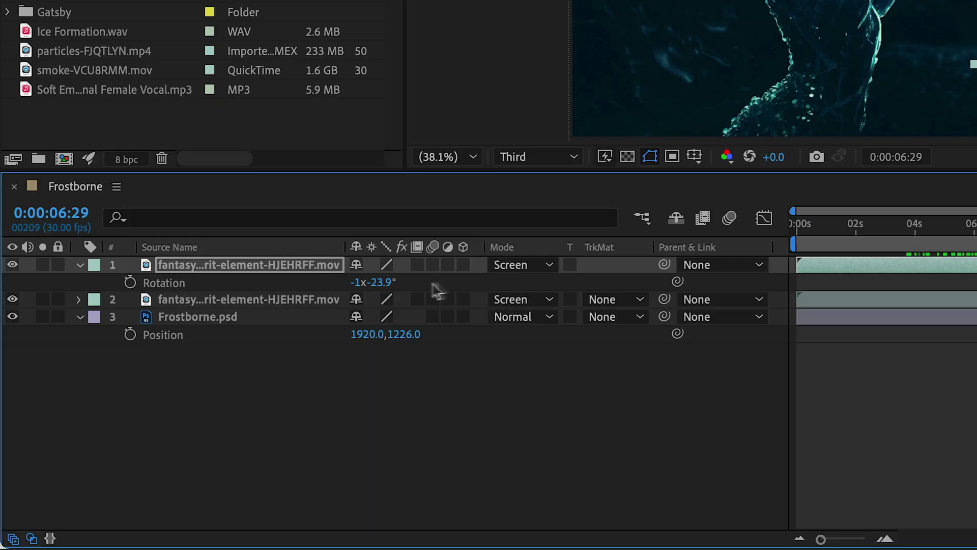
ctrl+click(296, 300)
key(t)
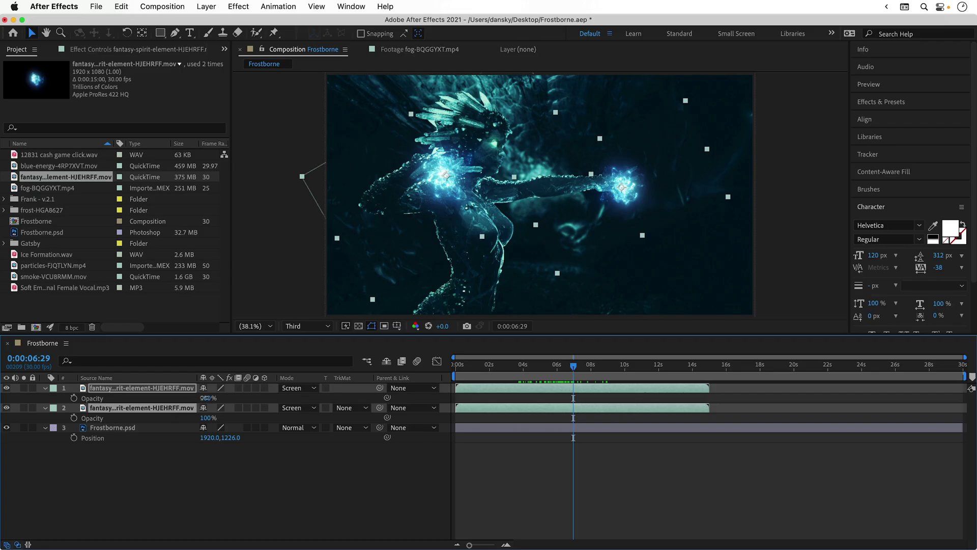
drag(363, 281, 314, 286)
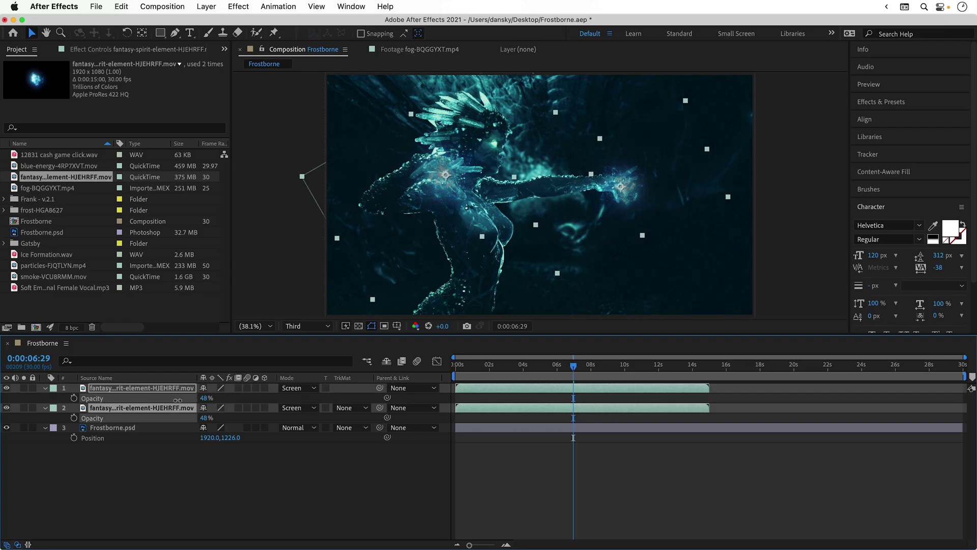
drag(178, 400, 193, 397)
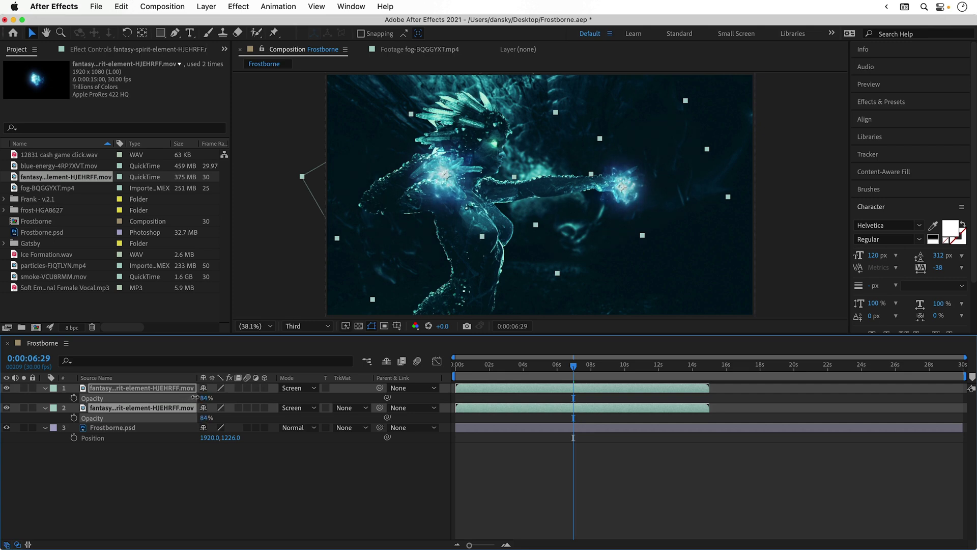
drag(569, 368, 441, 369)
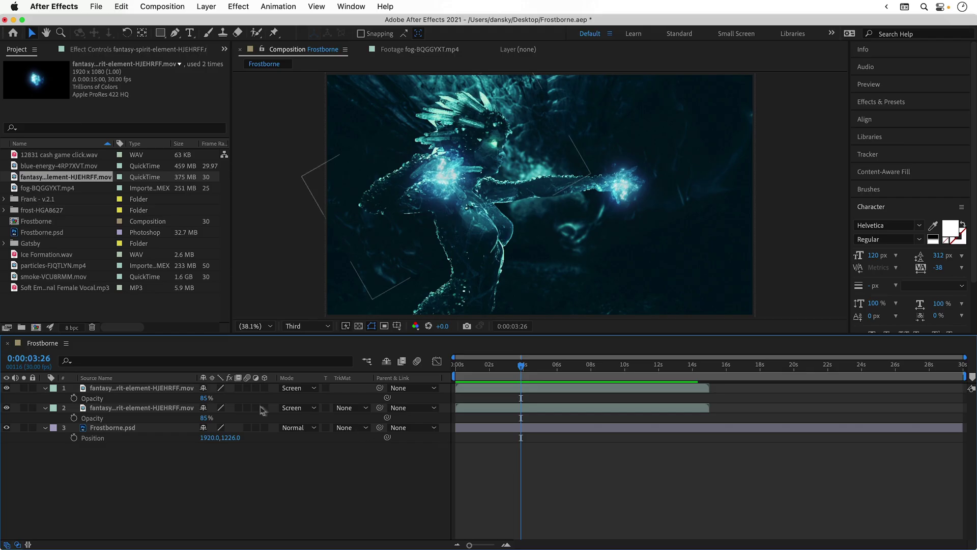
Step: Stretch the hand glow to 119.4, 64.1% scale and nudge it up and right
click(171, 393)
drag(706, 152, 773, 236)
key(w)
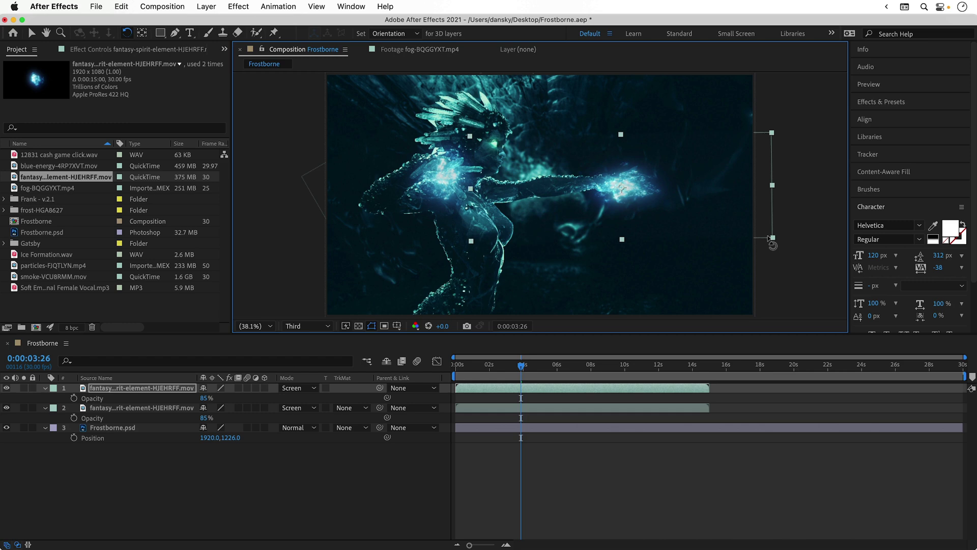
key(s)
key(v)
key(super+z)
drag(619, 206, 631, 198)
drag(522, 365, 485, 367)
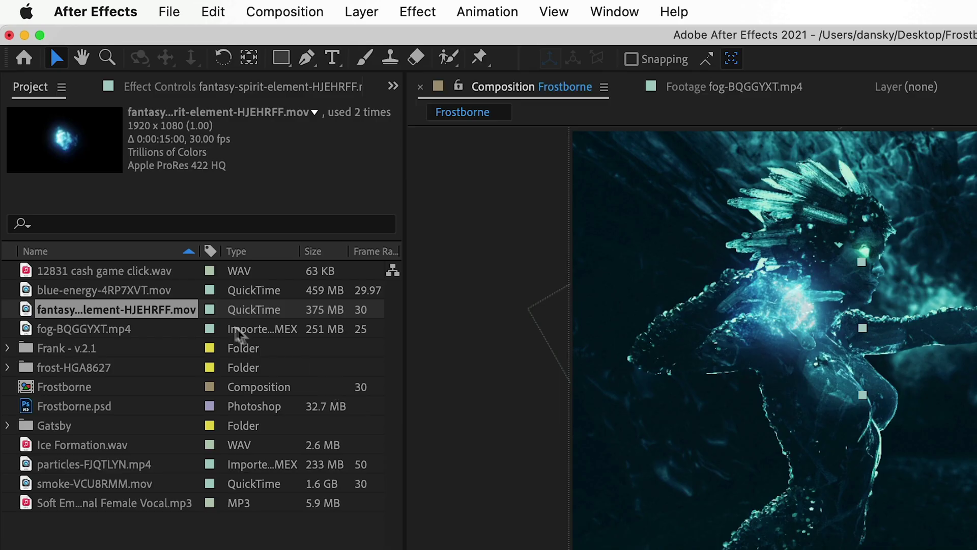
Step: Add blue-energy-4RP7XVT.mov as a Screen-blended, enlarged layer and start a preview
drag(160, 290, 218, 331)
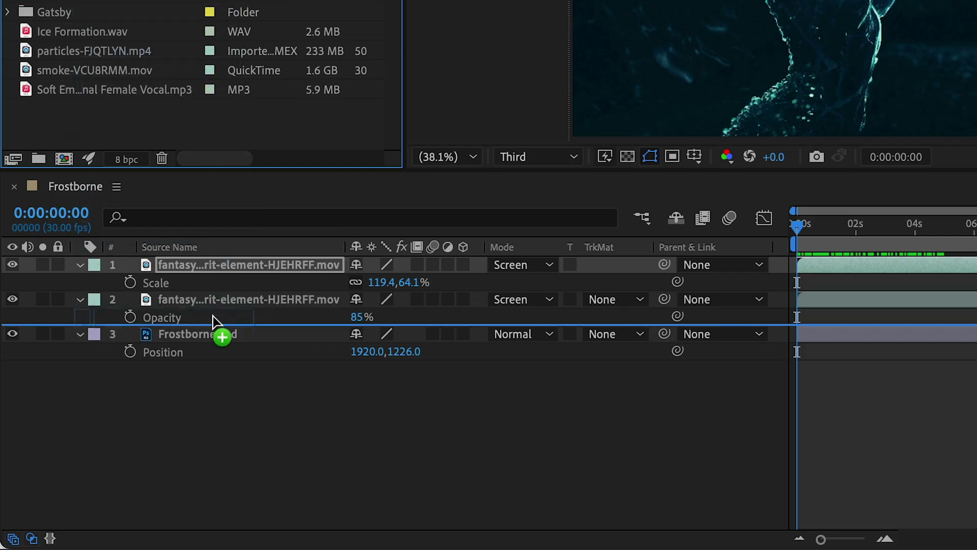
click(79, 265)
click(81, 283)
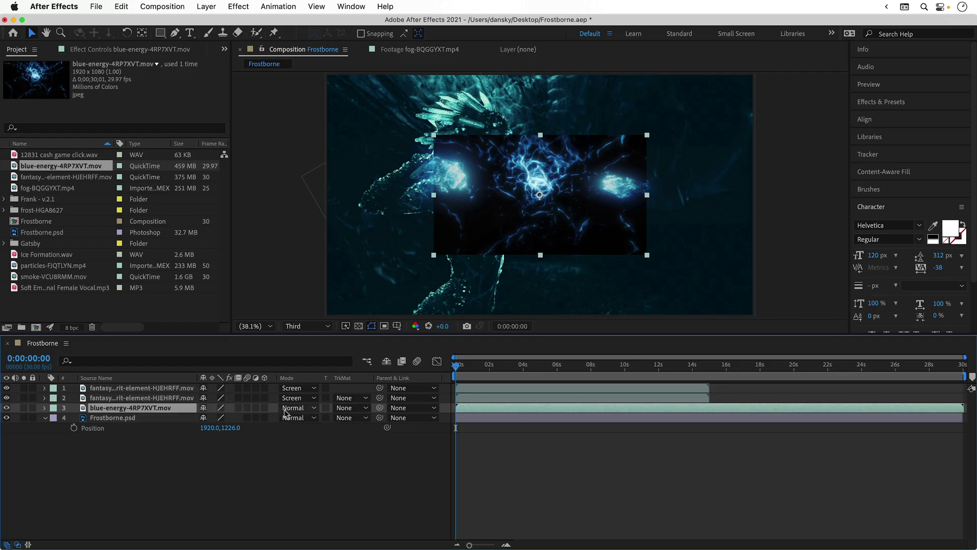
click(509, 317)
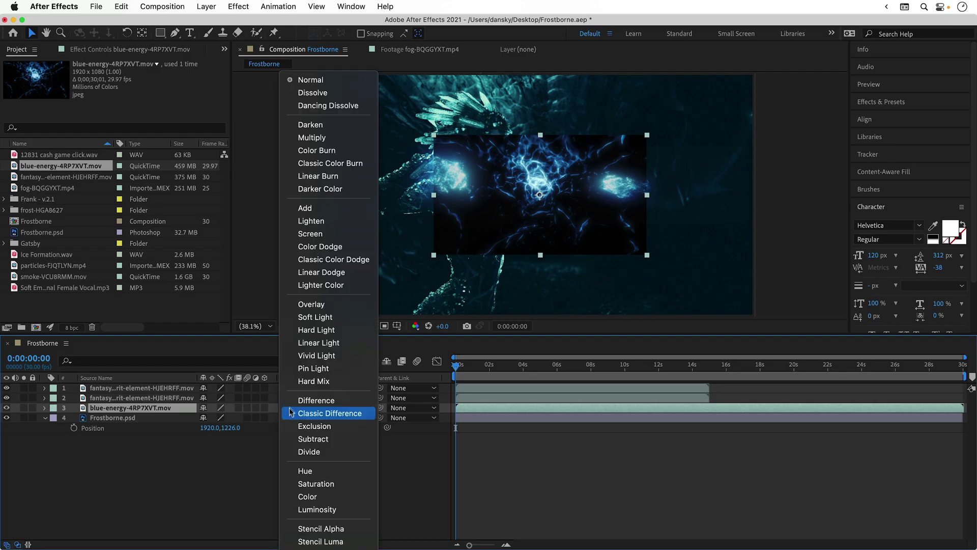
click(312, 234)
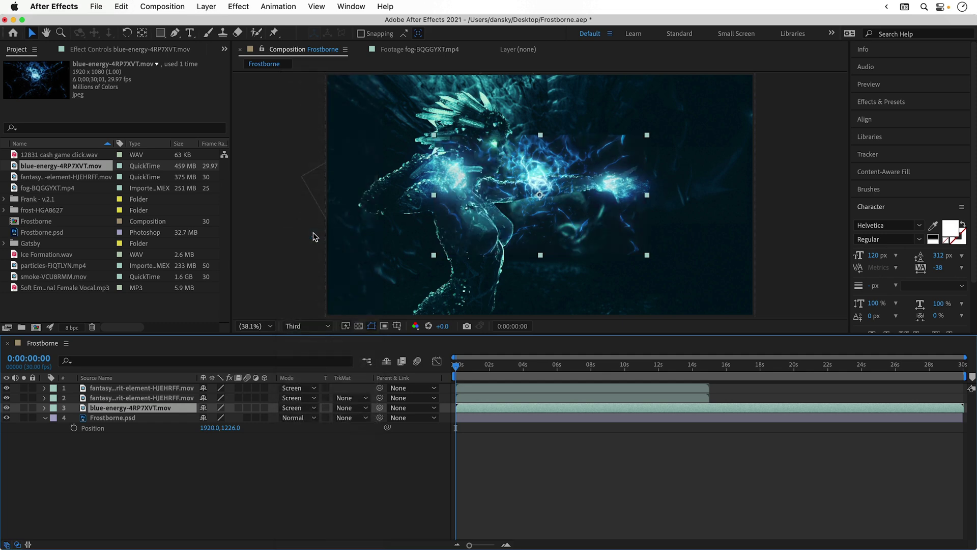
drag(648, 256, 716, 290)
key(space)
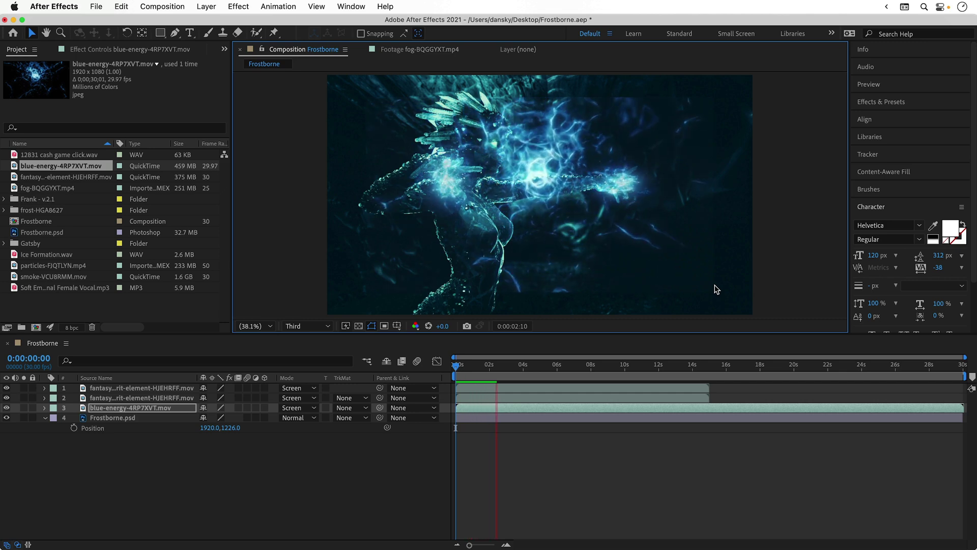
Step: Draw a closed Pen mask on the blue energy layer around the warrior's chest, arm and hand
key(space)
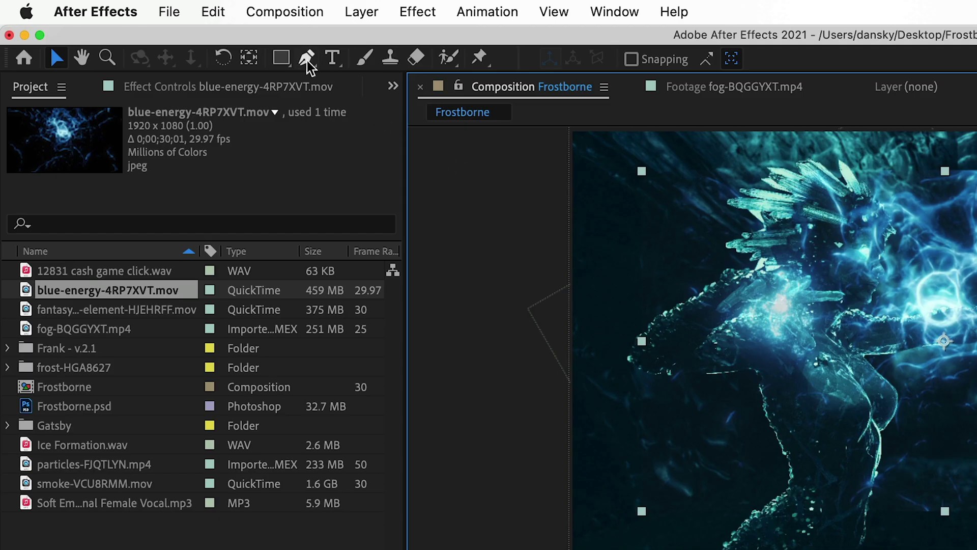
click(174, 32)
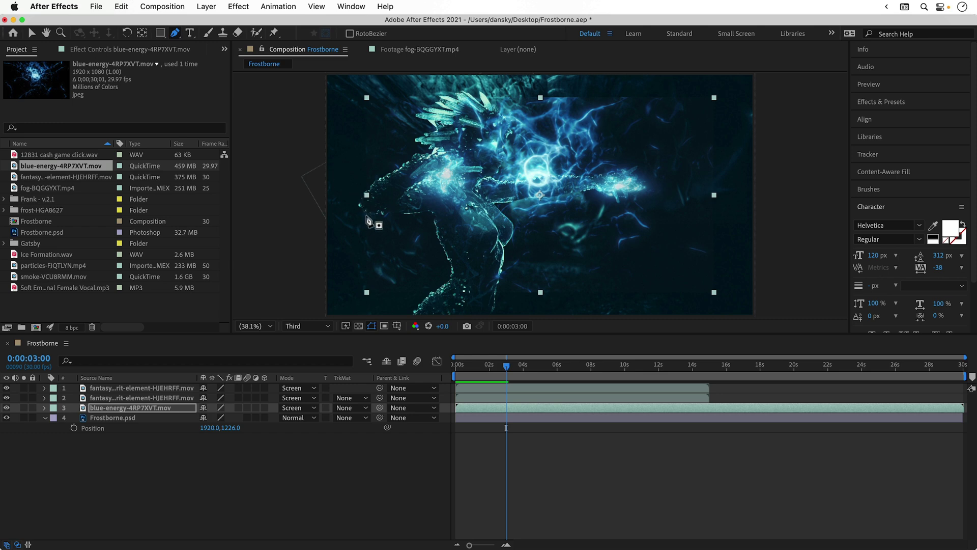
click(366, 214)
click(390, 190)
click(457, 191)
click(488, 203)
click(517, 210)
click(551, 205)
click(619, 203)
click(698, 216)
click(707, 243)
click(703, 257)
click(662, 280)
click(540, 281)
click(497, 278)
click(447, 245)
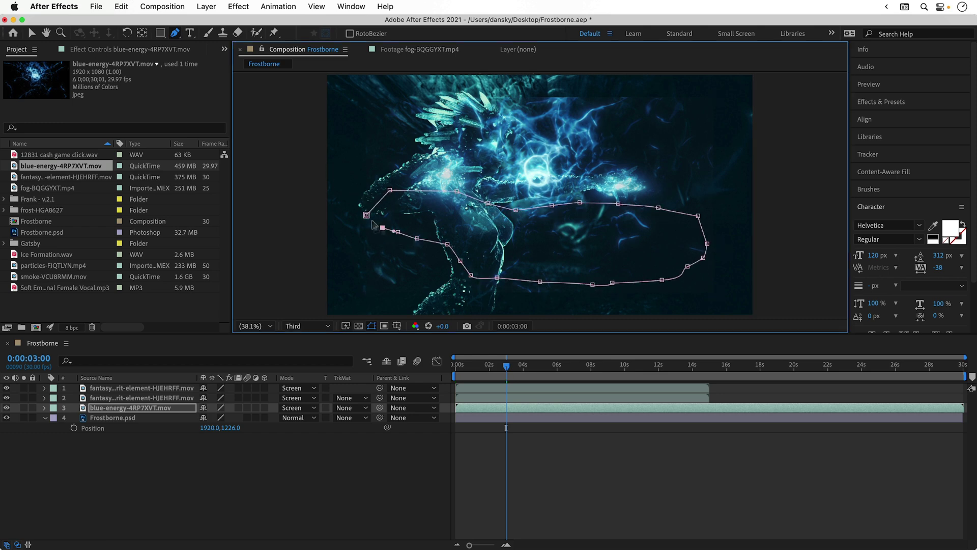
click(366, 215)
Step: Feather Mask 1 to 166 pixels for a soft edge
key(space)
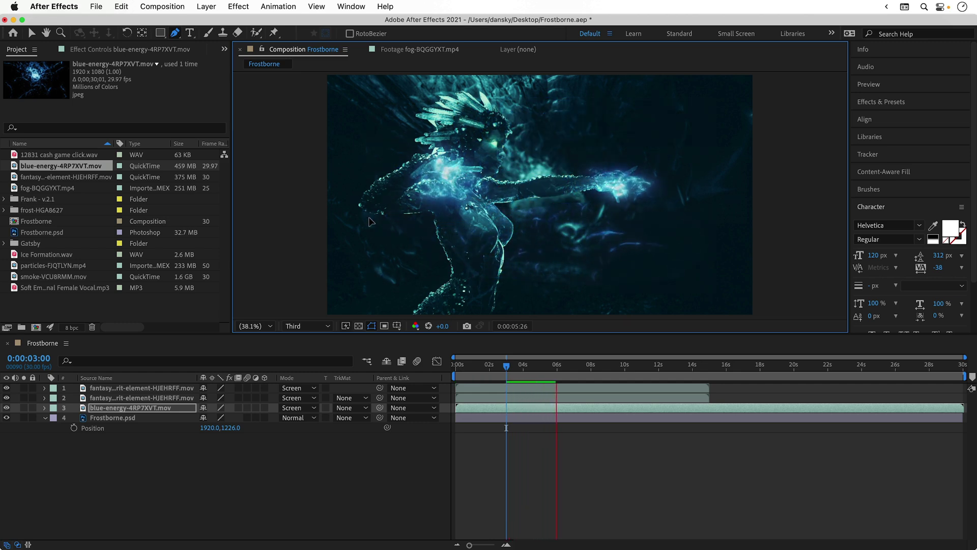
key(space)
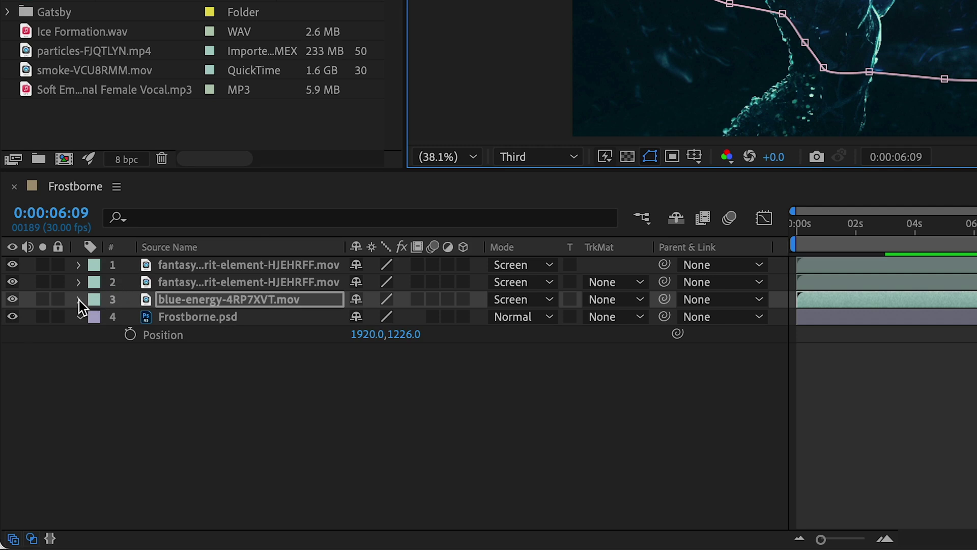
click(78, 300)
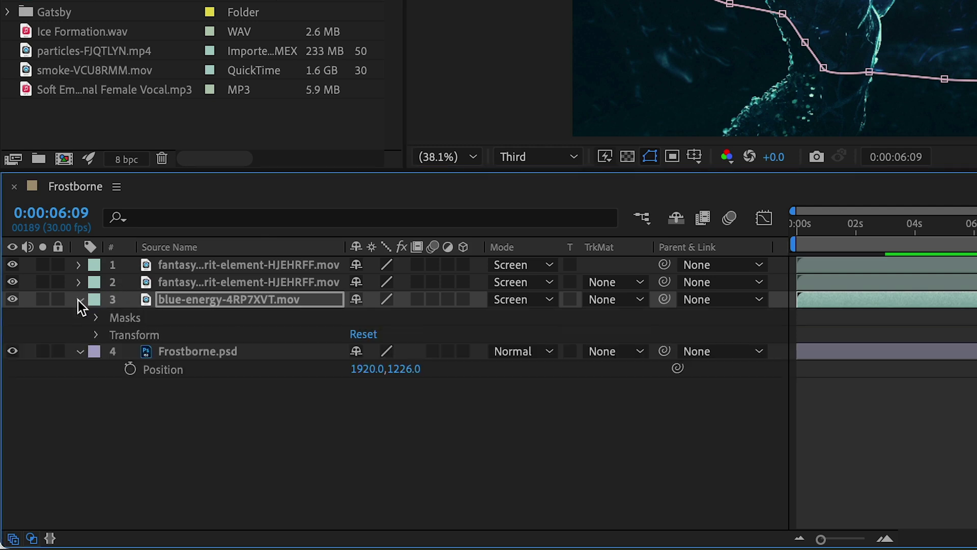
click(95, 319)
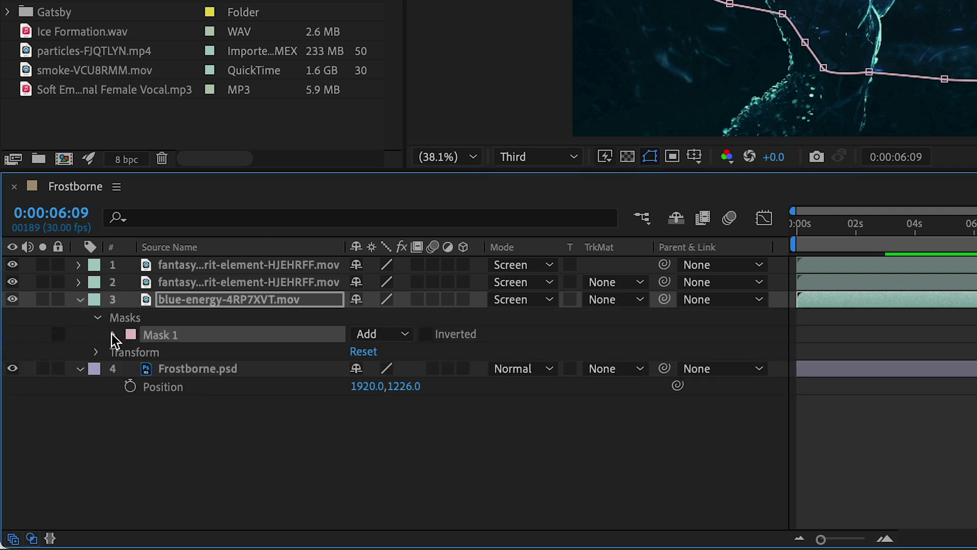
click(111, 334)
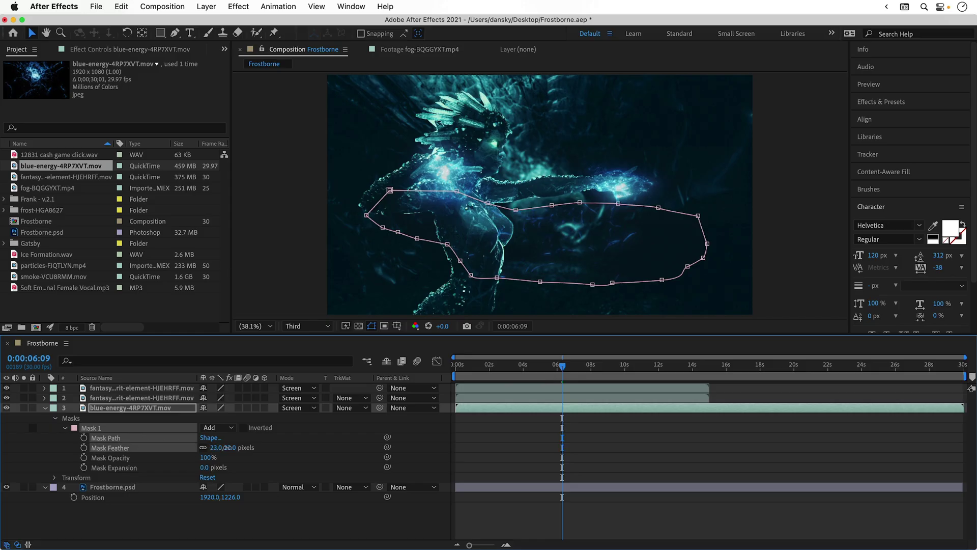
drag(259, 446, 308, 447)
click(44, 408)
Step: Rotate the blue energy clip to -82° so it runs along the warrior
key(r)
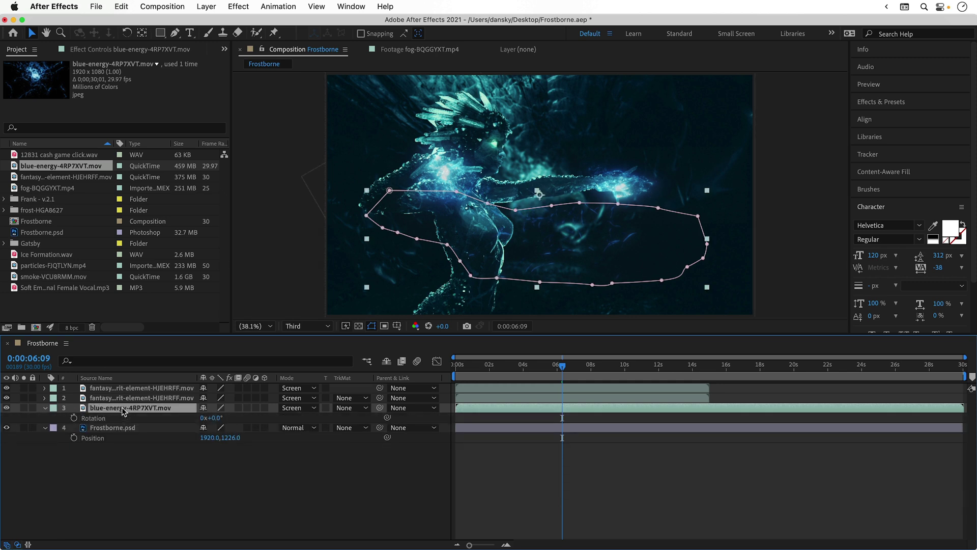
drag(211, 418, 358, 422)
key(p)
key(r)
drag(218, 417, 221, 420)
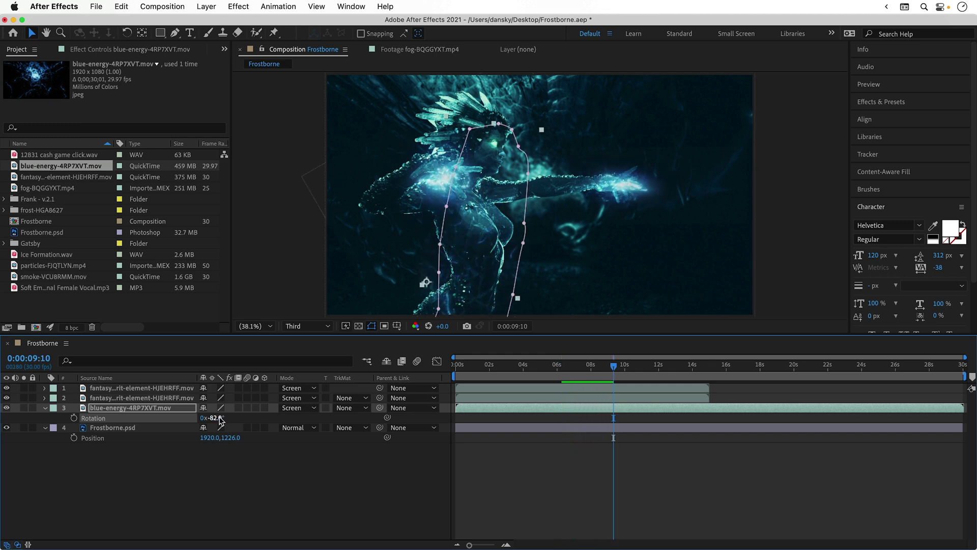
Step: Play and stop the preview to check the rotated energy clip
key(space)
key(space)
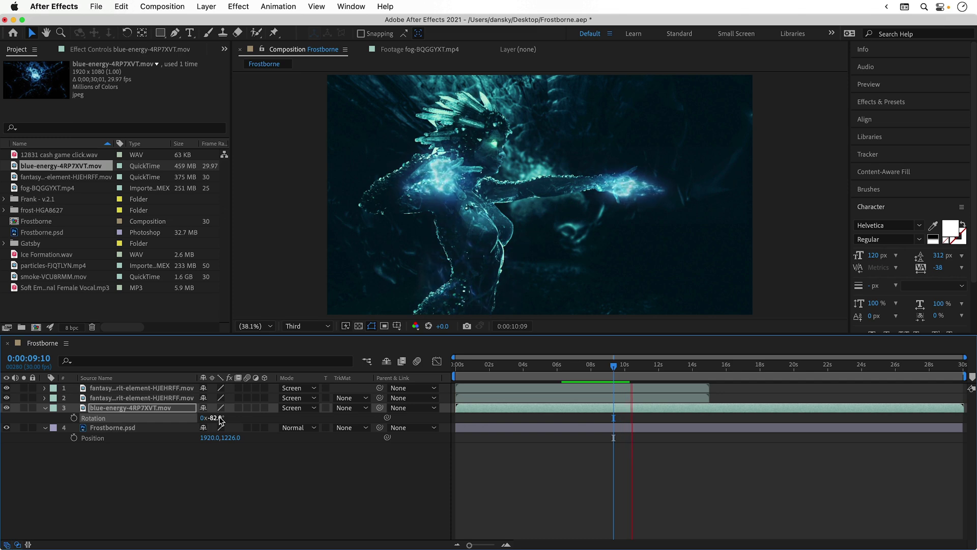
key(space)
click(502, 297)
key(space)
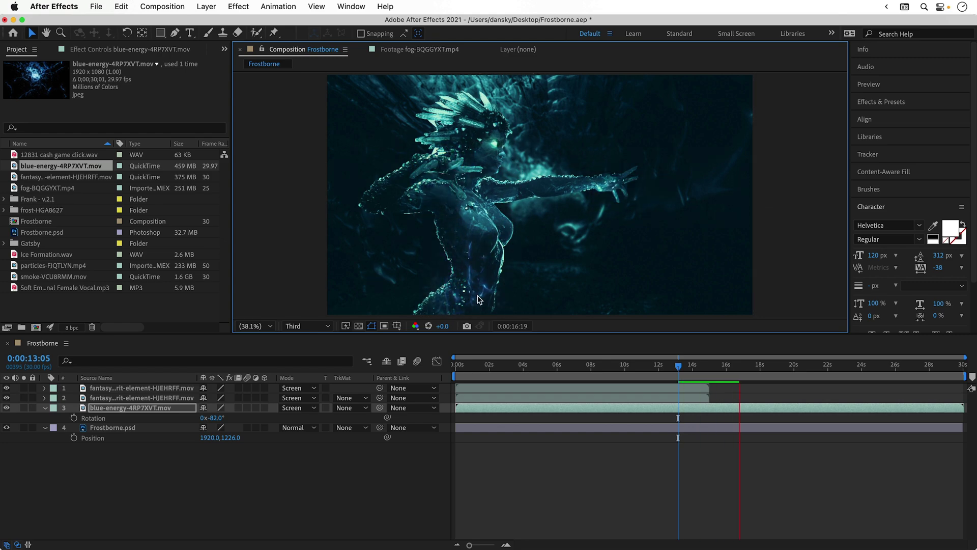
key(space)
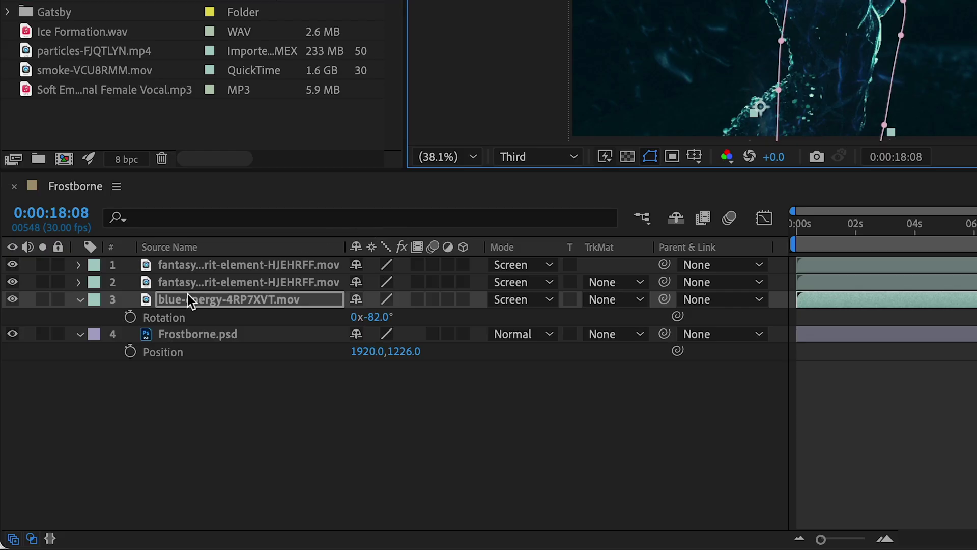
Step: Set the blue energy layer's opacity to 50%
click(109, 408)
key(t)
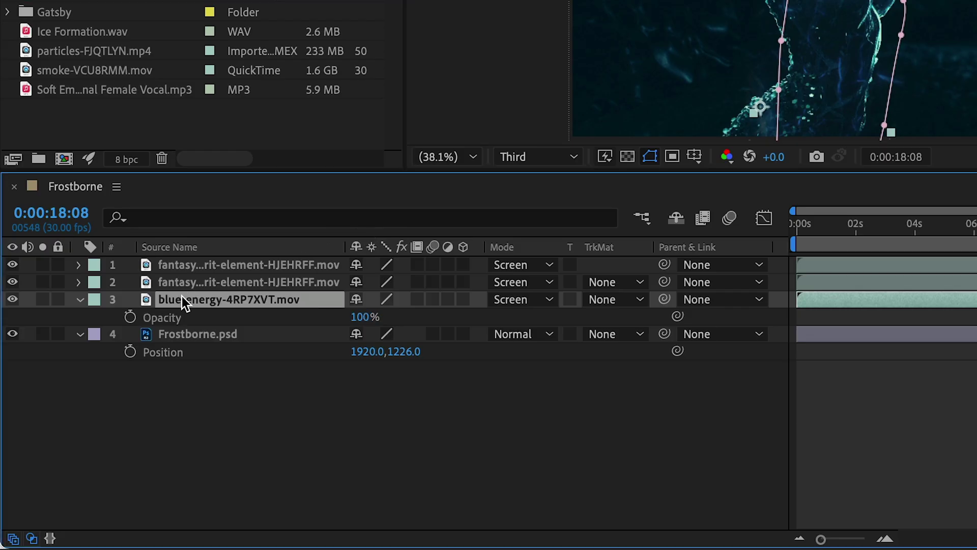
click(351, 319)
key(Return)
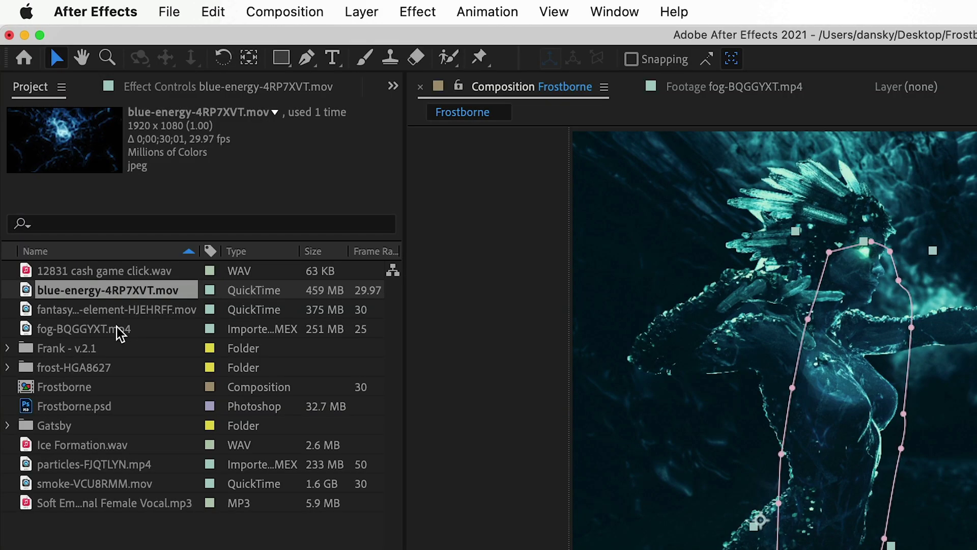
Step: Bring fog-BQGGYXT.mp4 into the composition as the top layer
click(69, 190)
drag(121, 334, 227, 549)
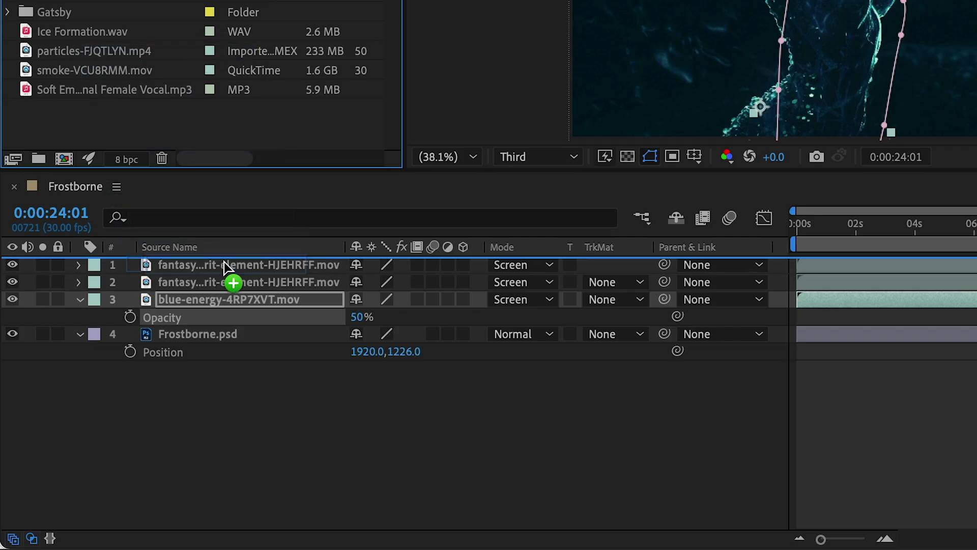
drag(224, 263, 224, 262)
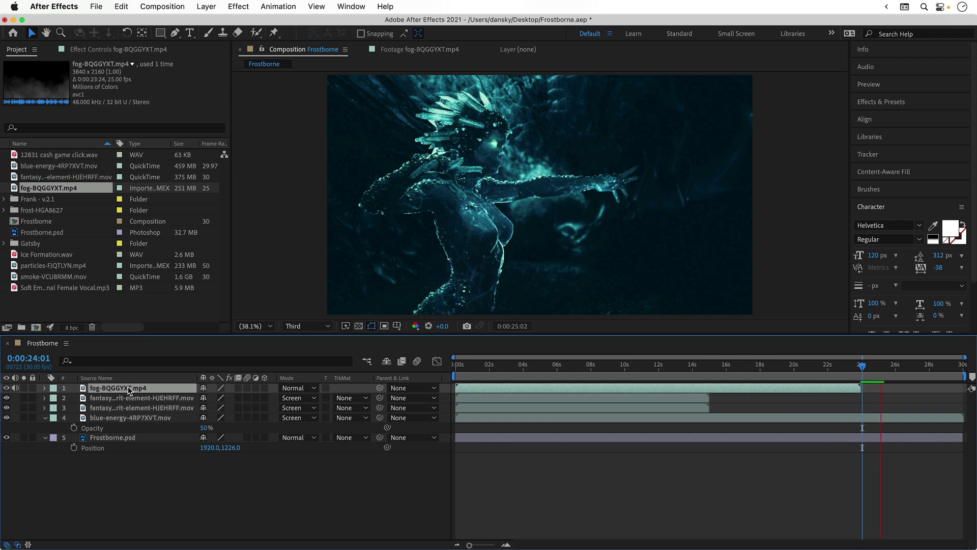
Step: Preview the fog from the start and switch its blend mode to Add
key(space)
drag(505, 366, 456, 366)
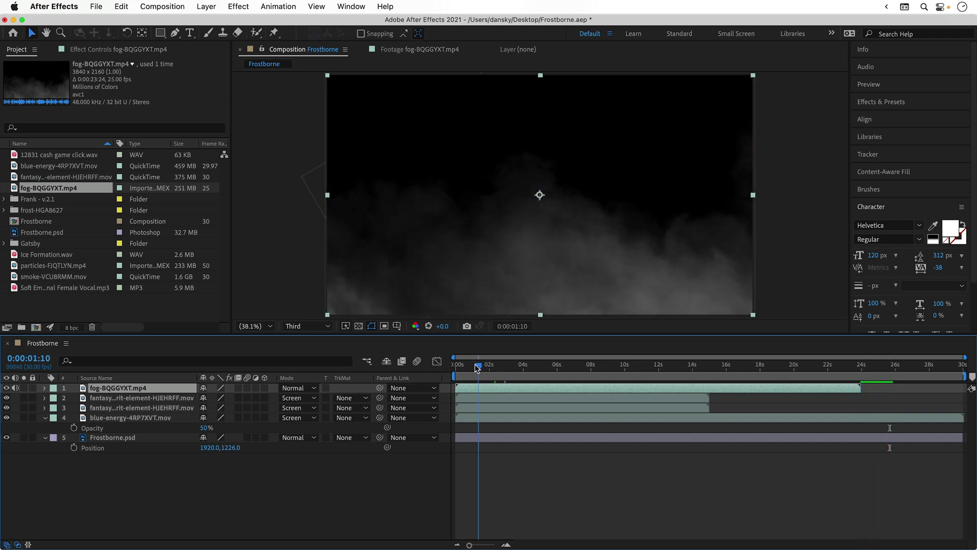
key(space)
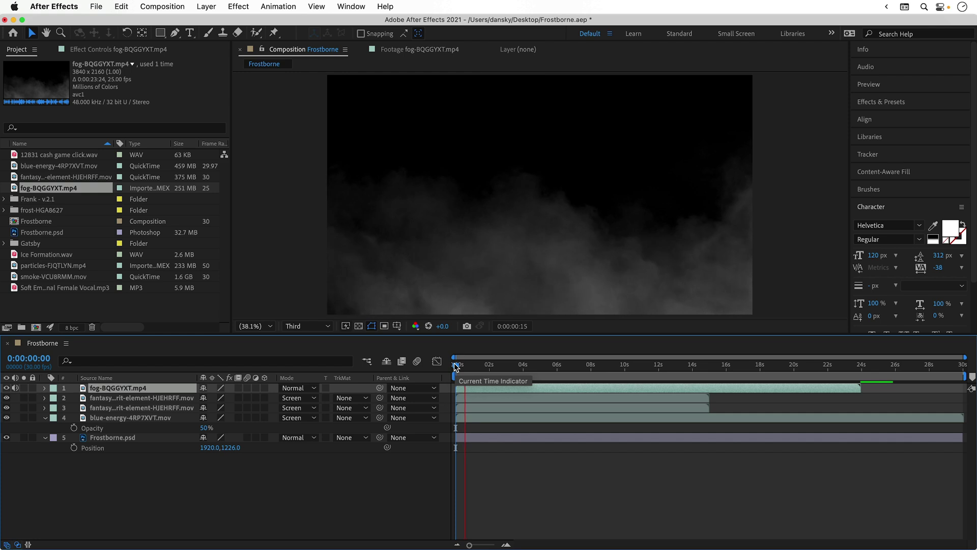
click(299, 387)
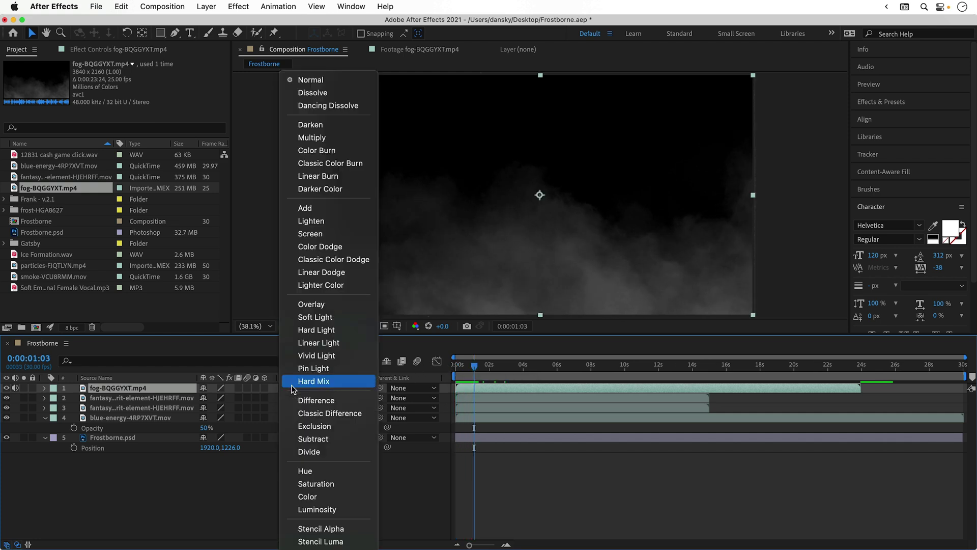
click(303, 208)
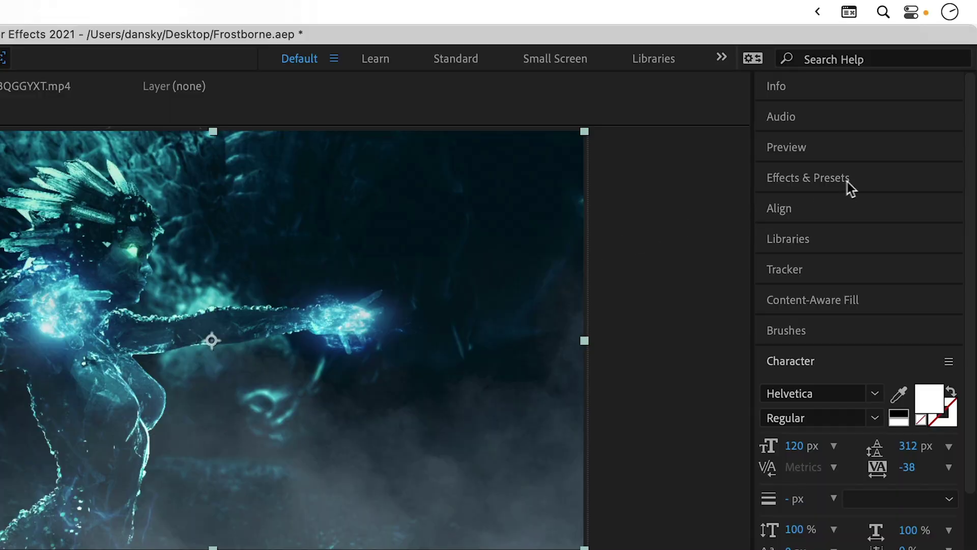
Step: Search the Effects & Presets panel for 'hue' and apply Hue/Saturation to the fog layer
click(904, 102)
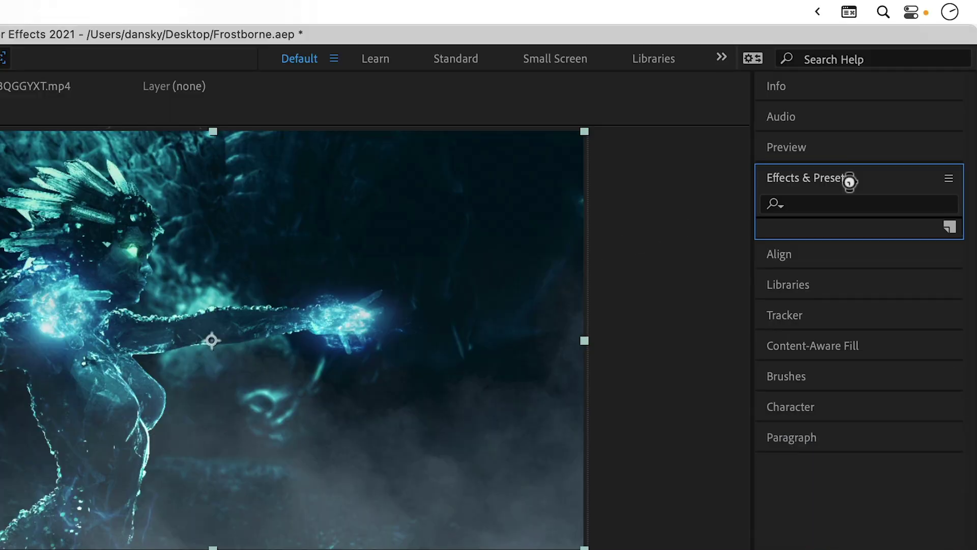
click(849, 206)
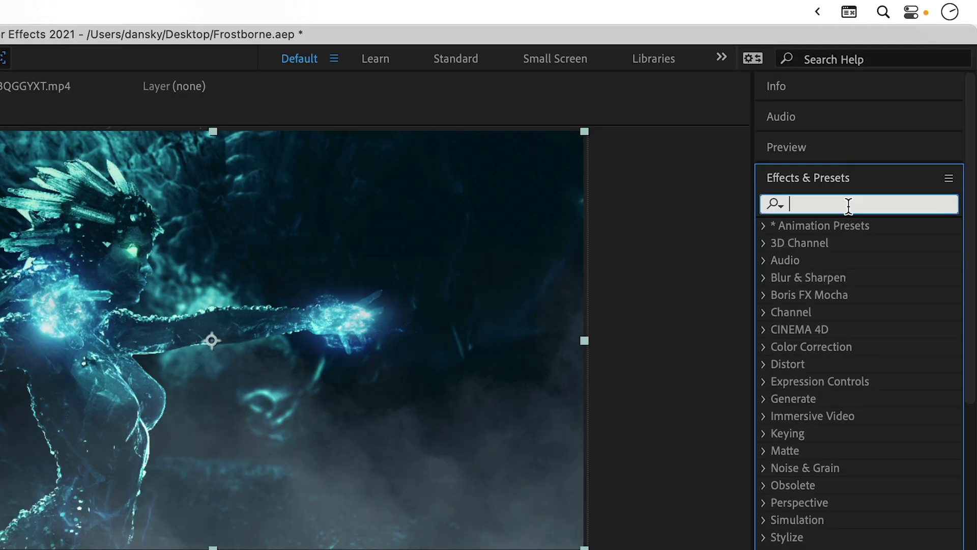
text(hue)
key(Return)
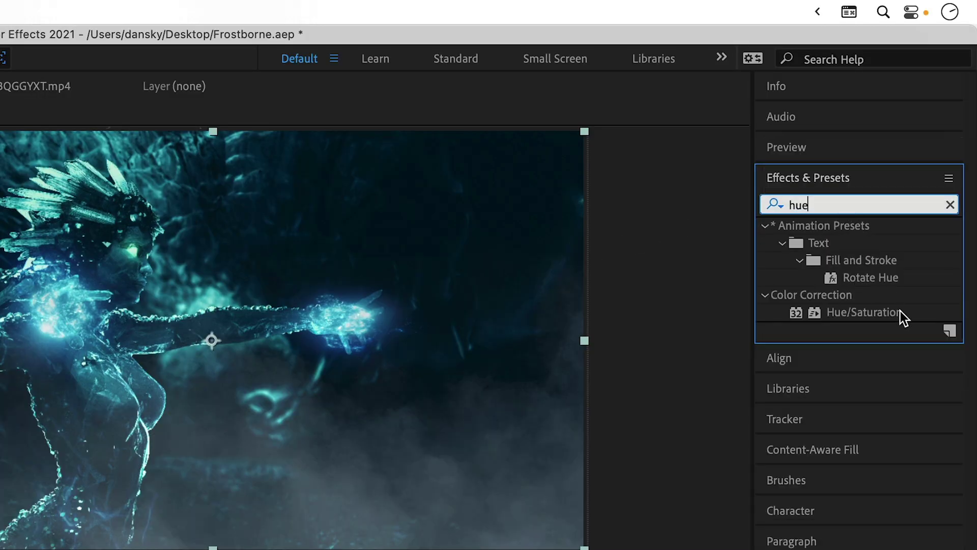
drag(899, 311, 238, 268)
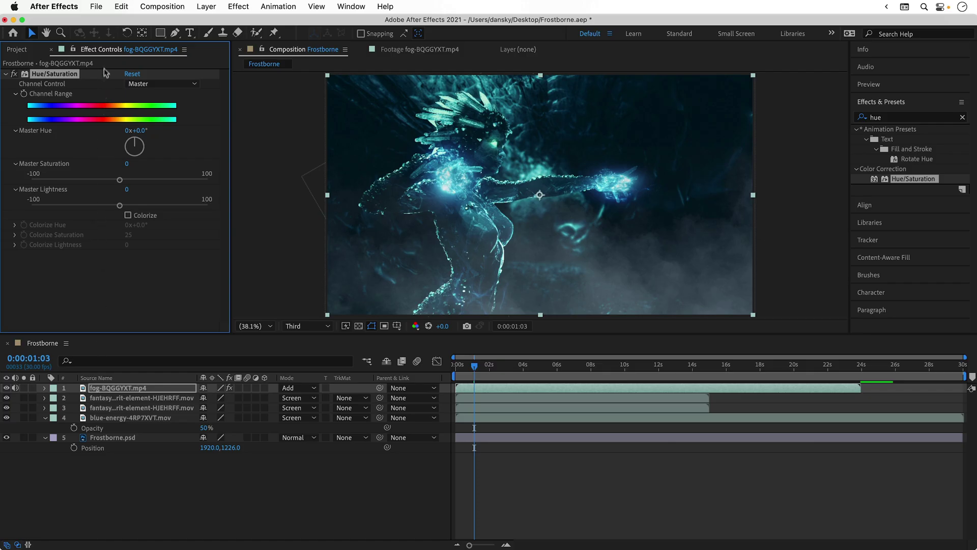
Step: Colorize the fog with Hue 211, Saturation 42 and Lightness -48
drag(115, 50, 225, 145)
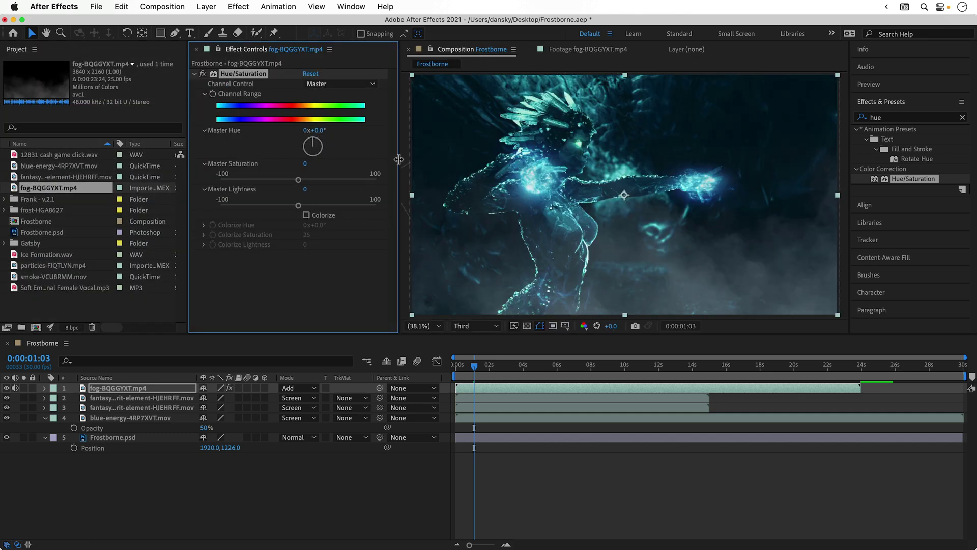
drag(390, 160, 366, 159)
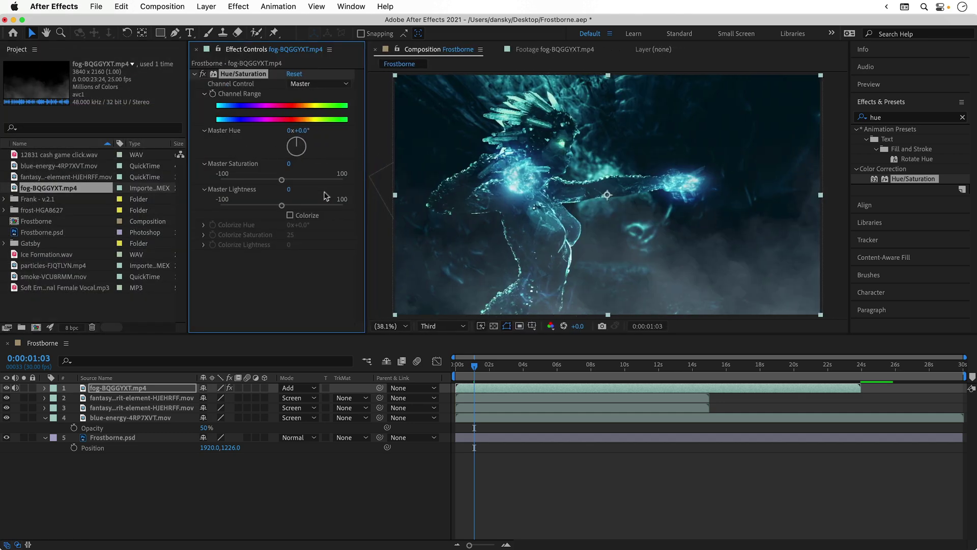
click(290, 216)
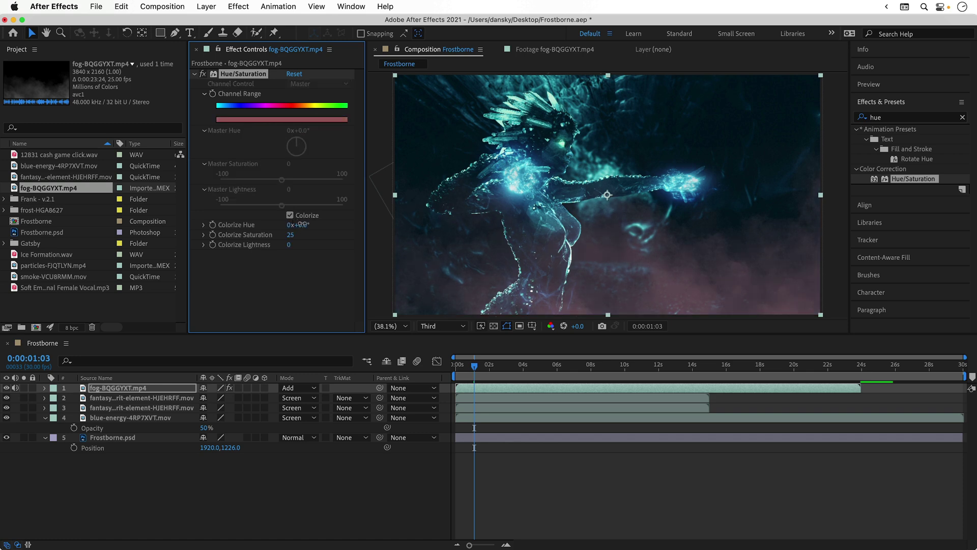
drag(301, 224, 433, 226)
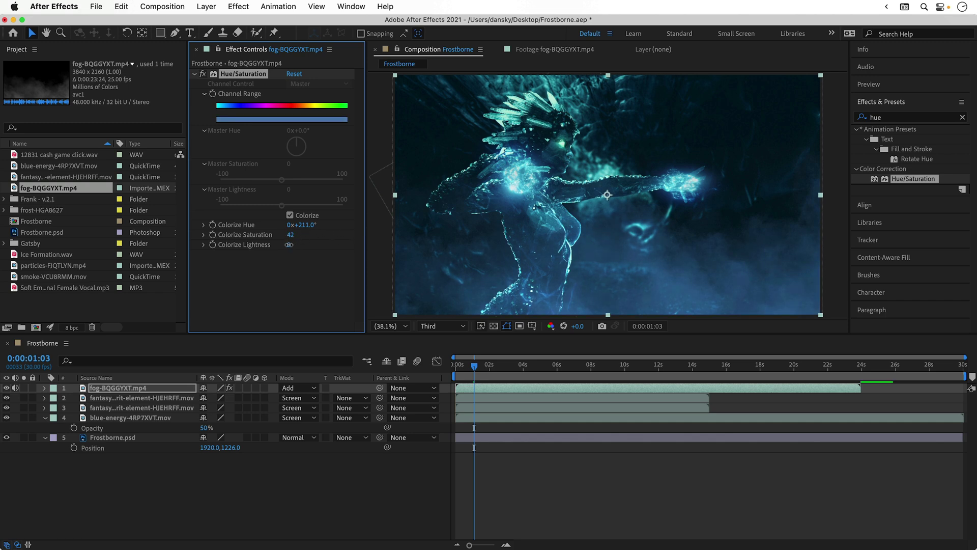
drag(277, 245, 270, 245)
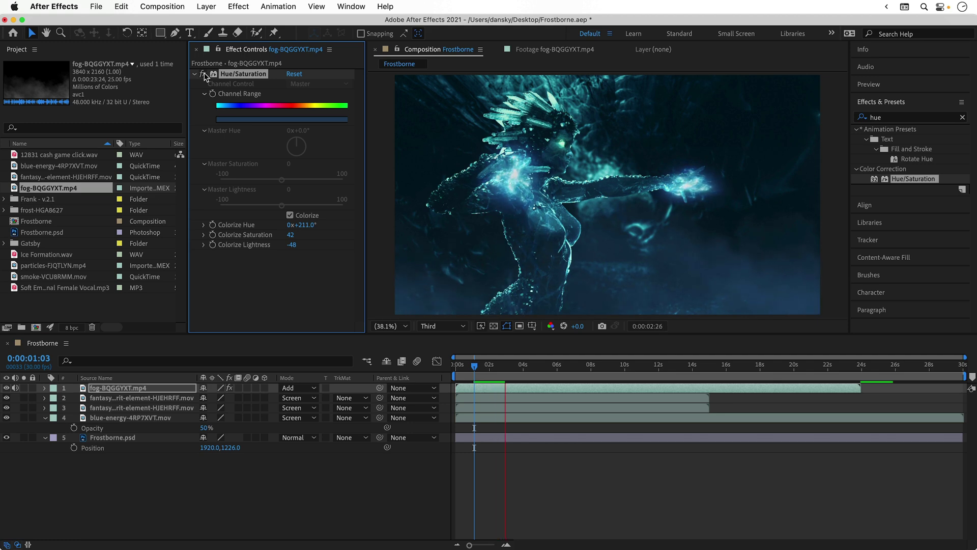
Step: Lower the preview resolution to Quarter and play back the tinted fog
key(space)
click(441, 326)
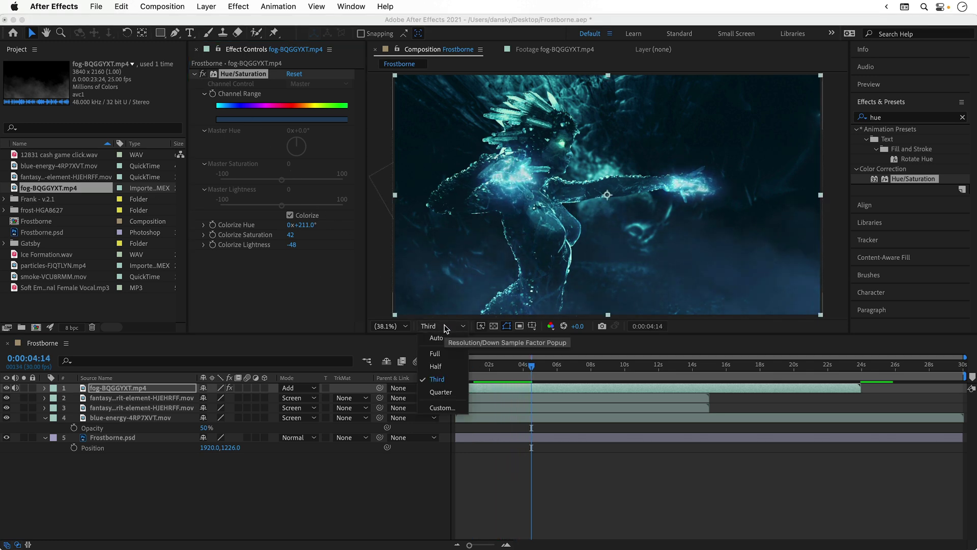
click(439, 392)
key(space)
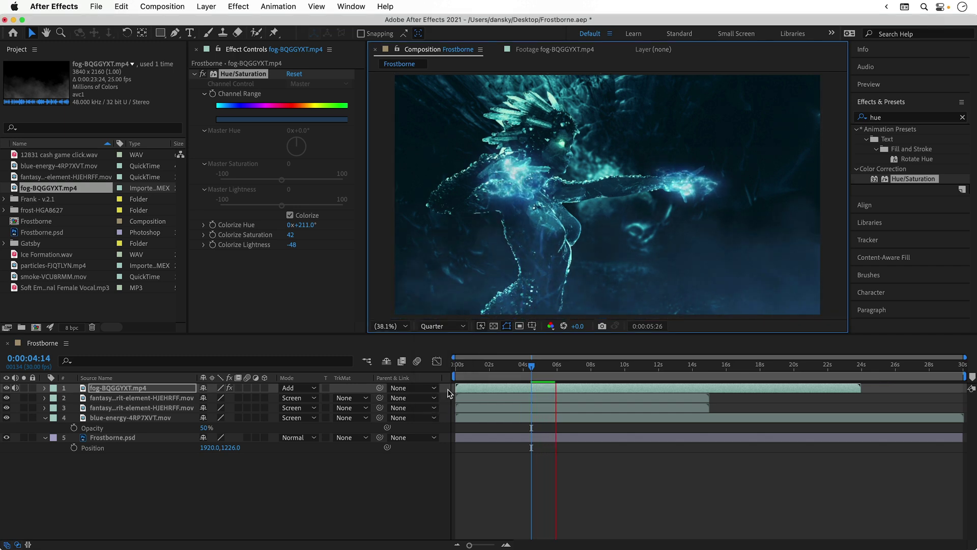
key(space)
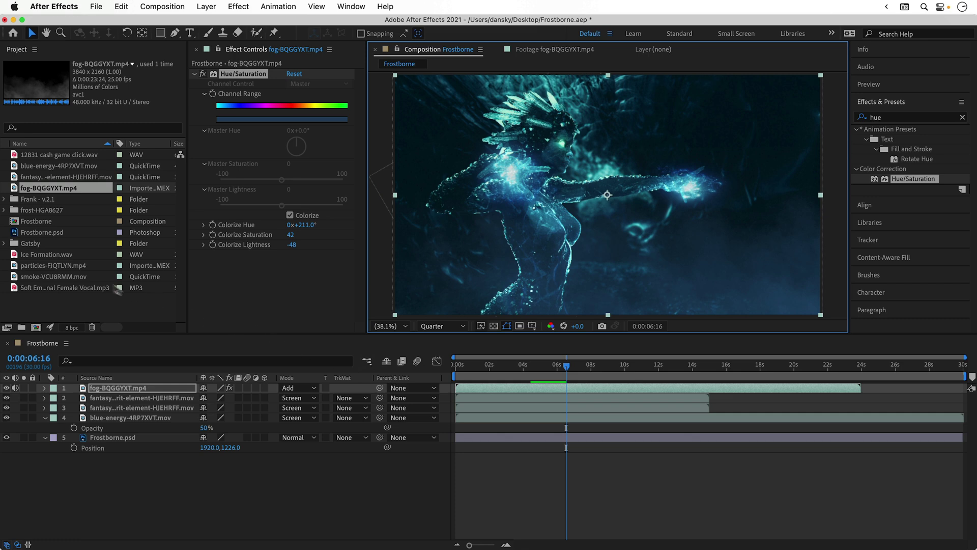
Step: Add particles-FJQTLYN.mp4 as the top layer with Color Dodge blending
click(68, 266)
drag(92, 332, 109, 389)
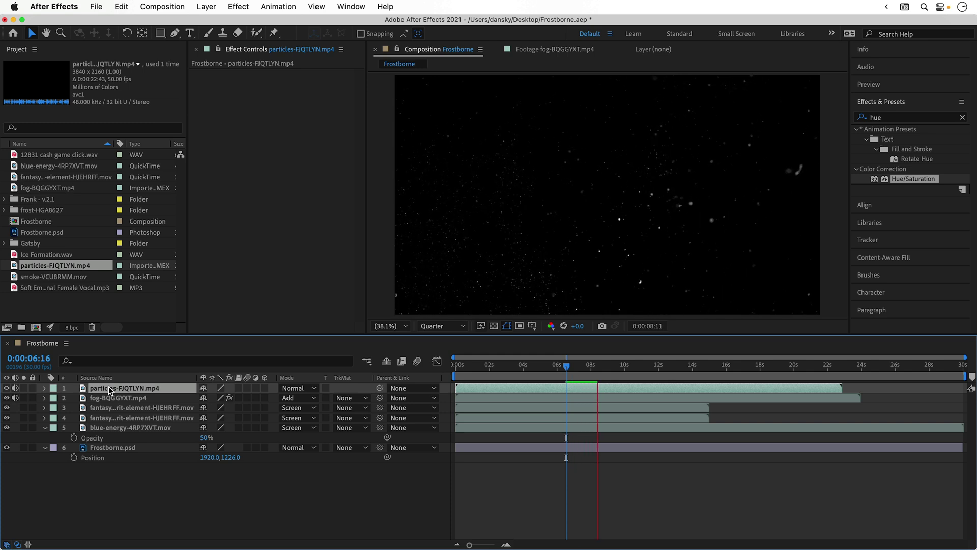
key(space)
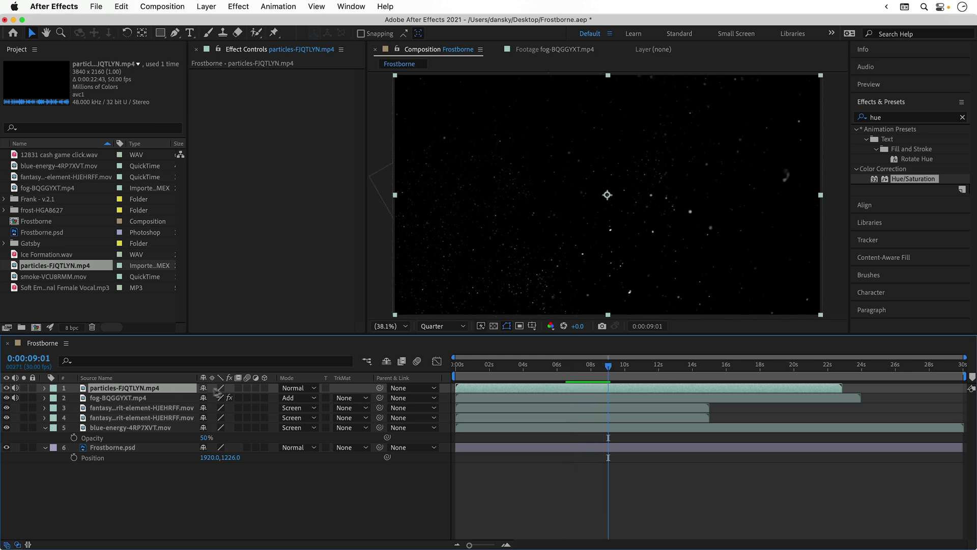
click(294, 389)
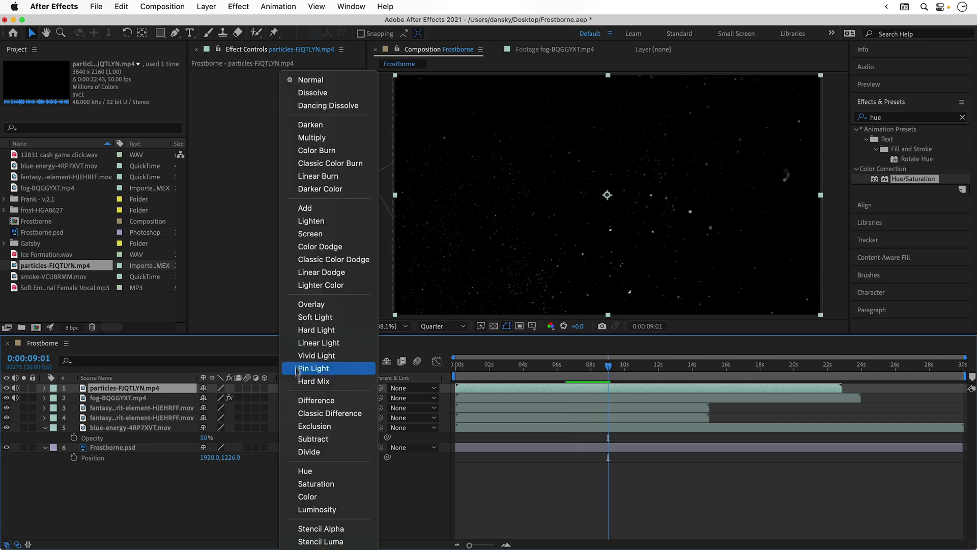
click(306, 250)
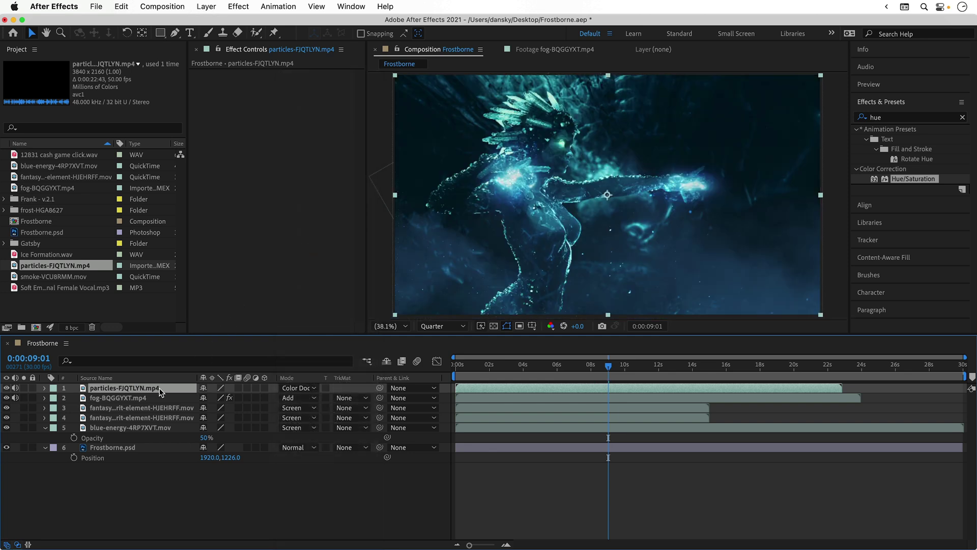
Step: Set the particles layer's opacity to 50% and preview the result
key(t)
click(202, 399)
key(Return)
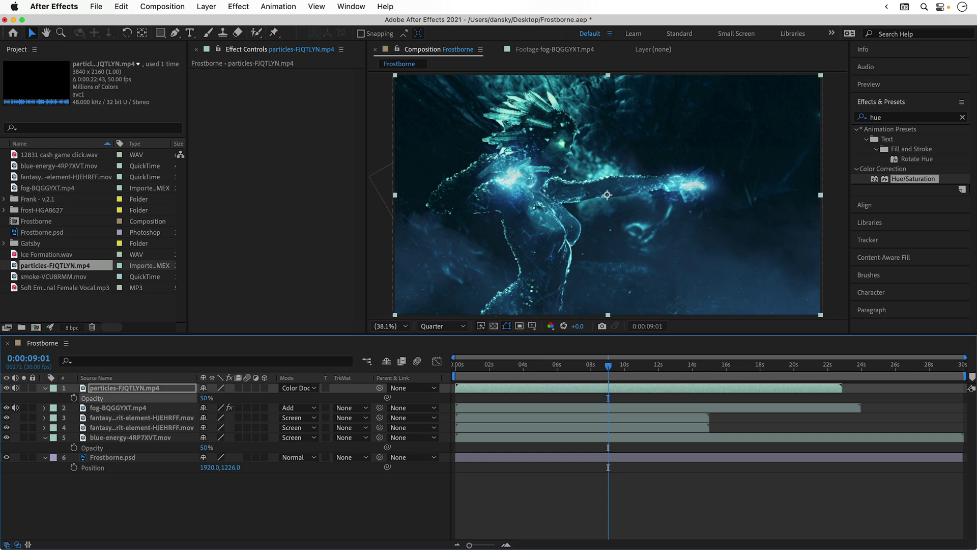
key(space)
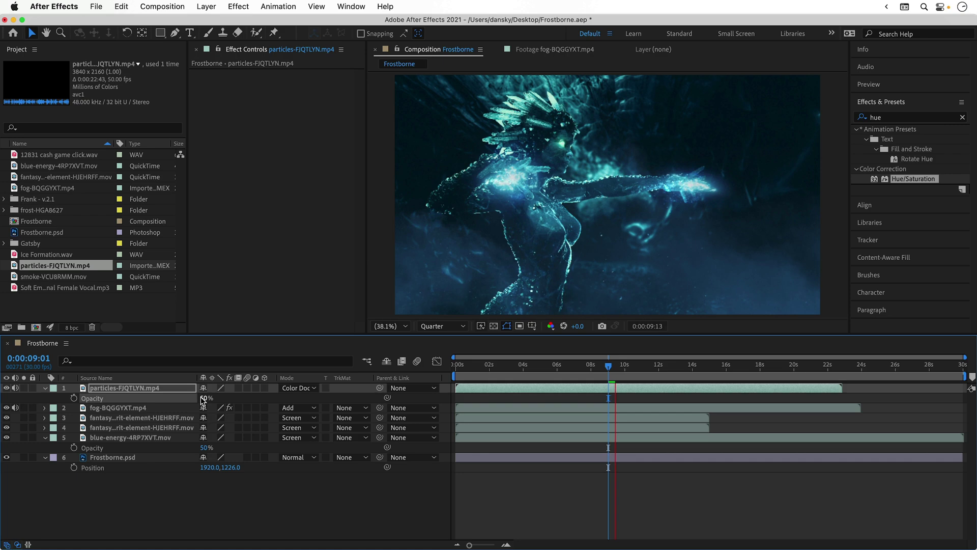
key(space)
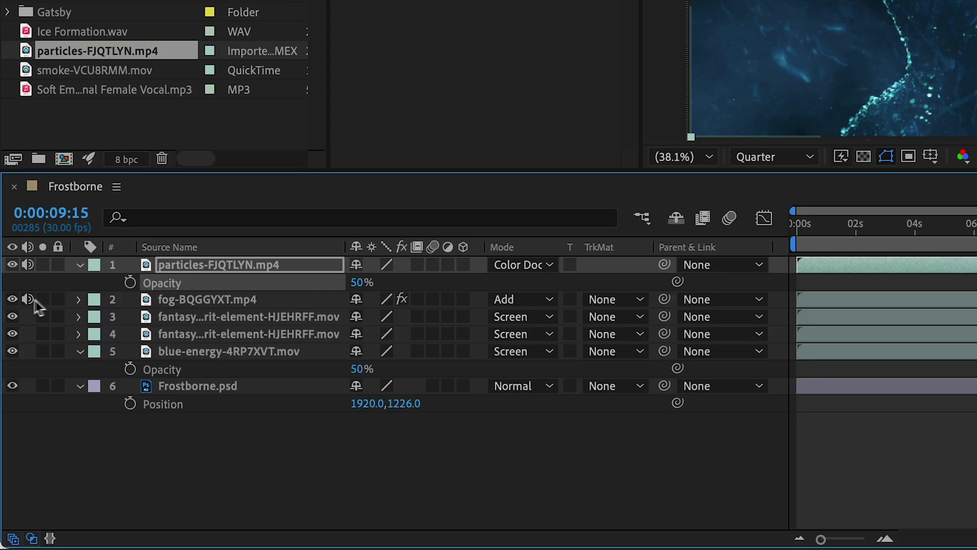
Step: Hide the layers beneath the particles to compare, then turn the energy layers back on
drag(7, 408, 6, 418)
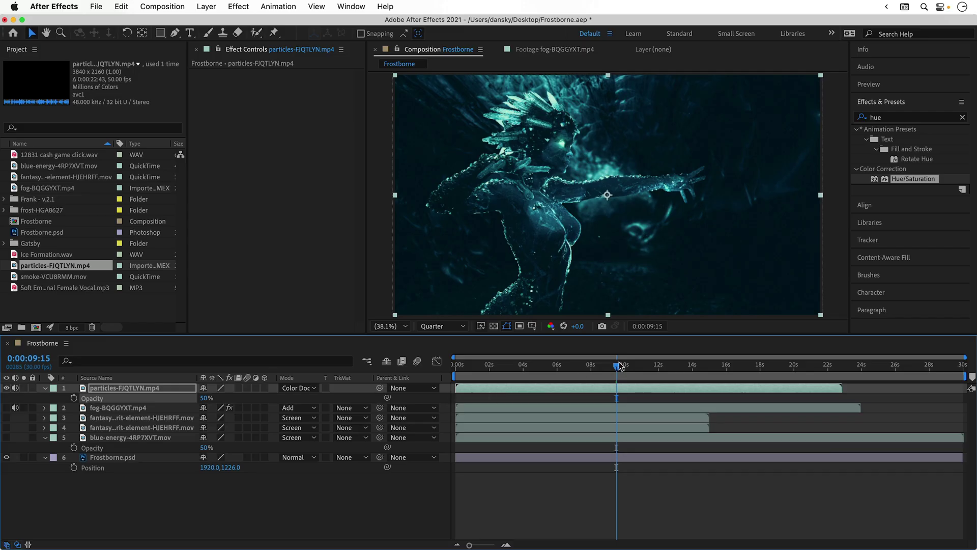
drag(621, 366, 437, 364)
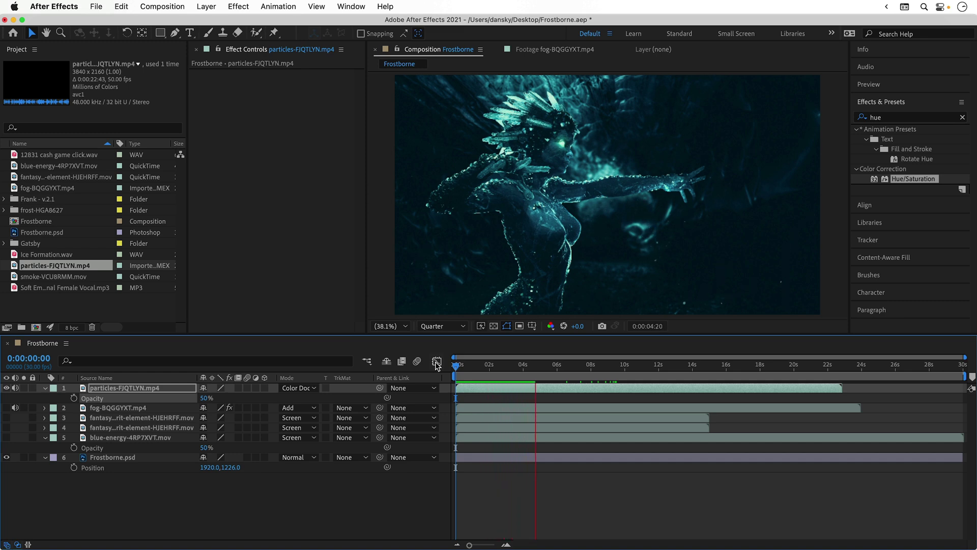
key(space)
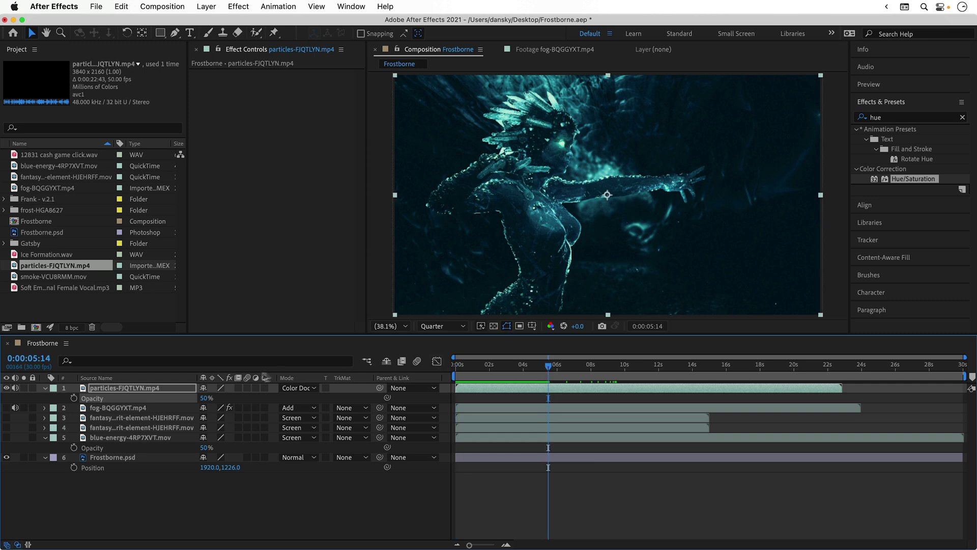
drag(8, 421, 7, 441)
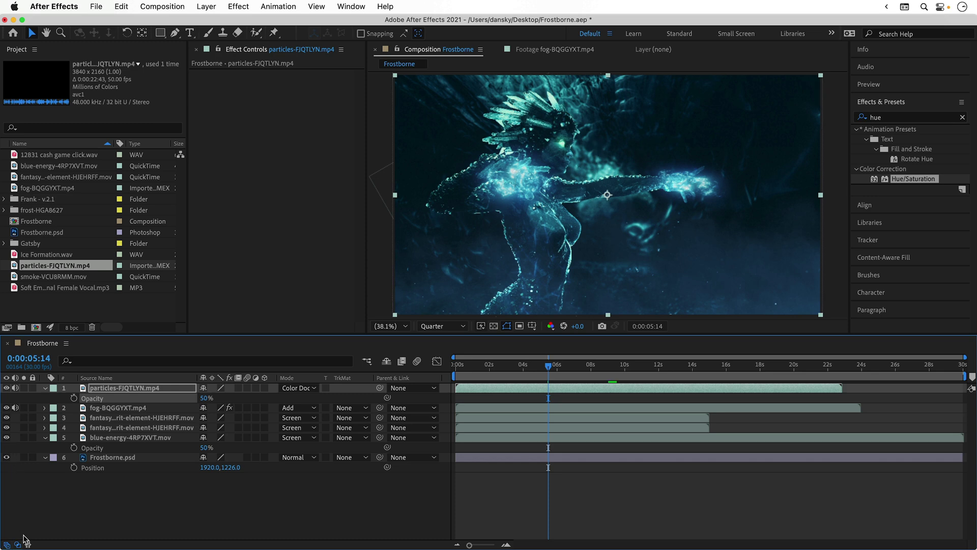
Step: Time-stretch the blue-energy layer to 400%
click(27, 544)
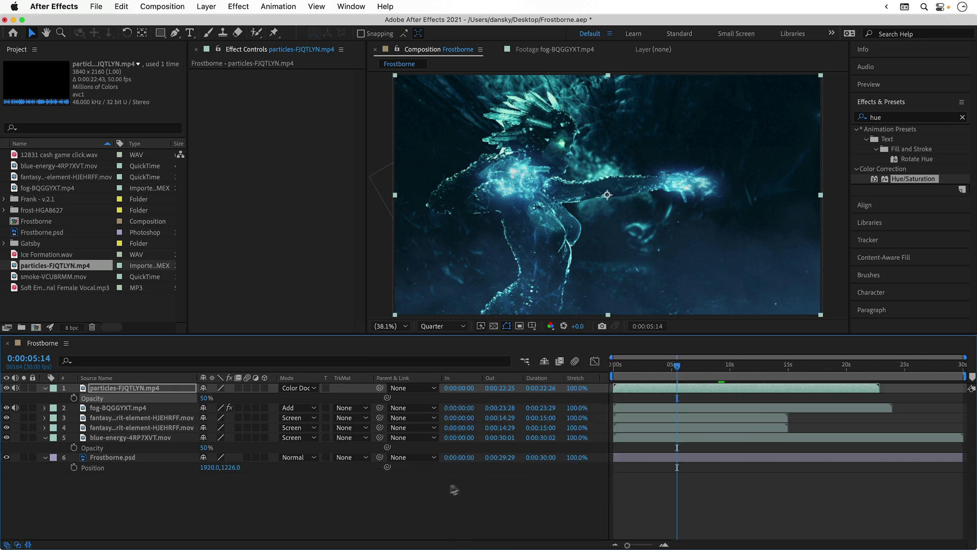
click(583, 439)
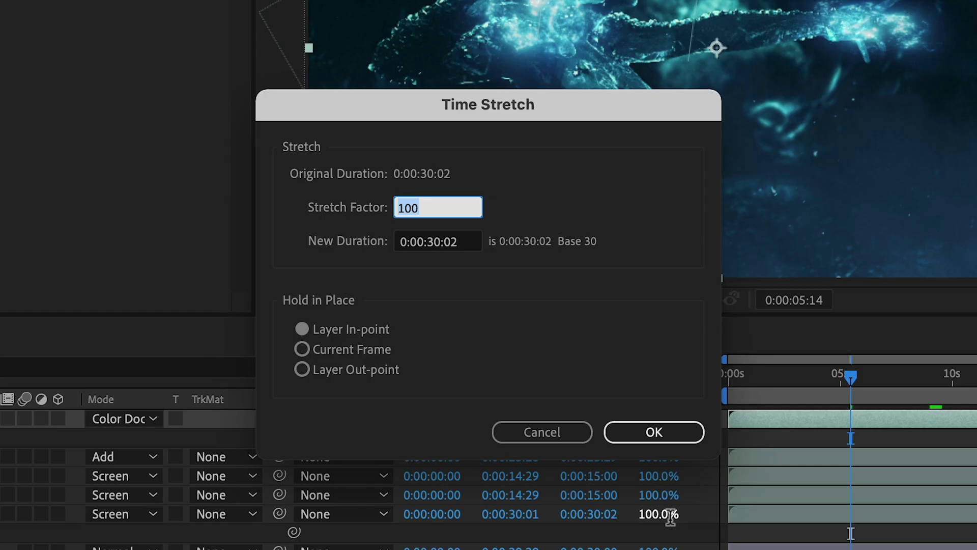
text(400)
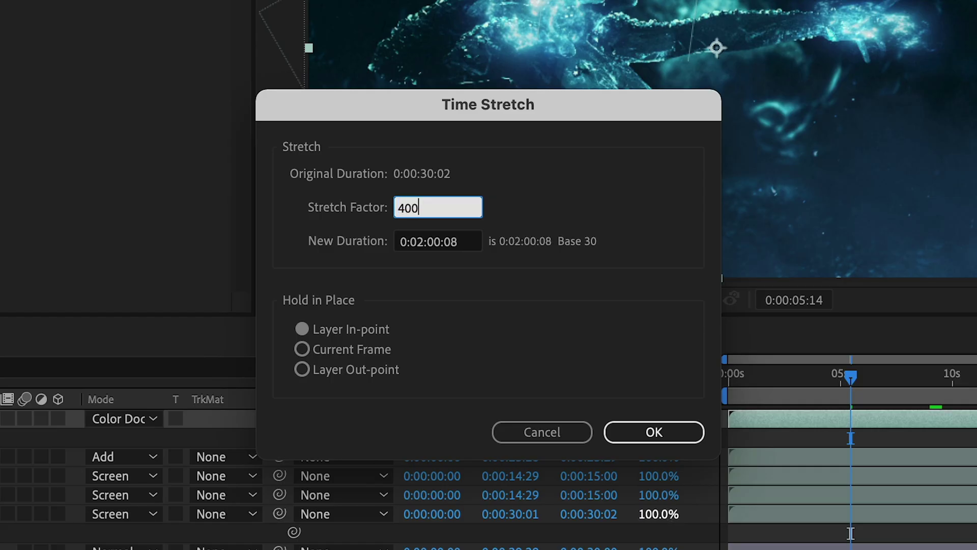
key(Return)
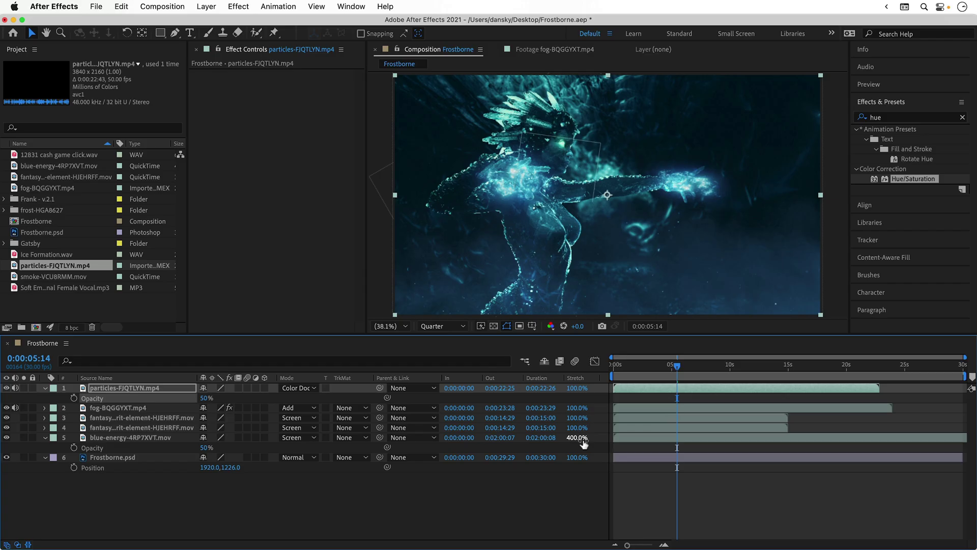
Step: Time-stretch layers 4 and 3, the fog and the particles layers to 200%
click(583, 428)
text(200)
key(Return)
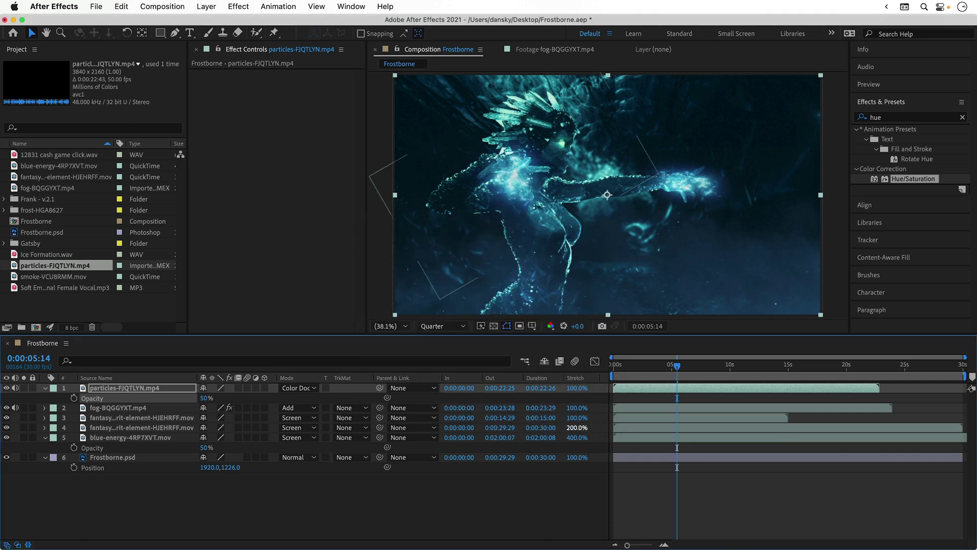
click(583, 417)
key(Return)
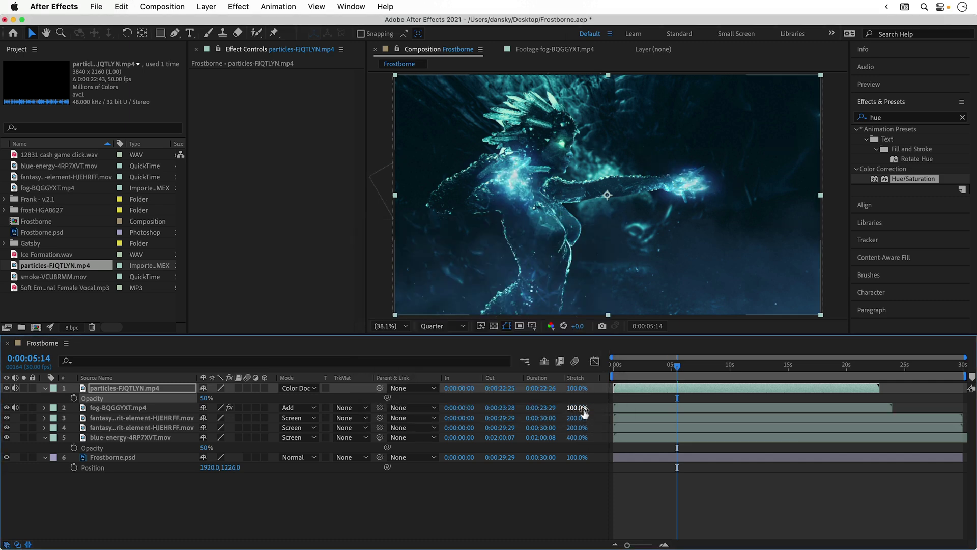
click(583, 407)
text(200)
key(Return)
click(583, 388)
text(200)
key(Return)
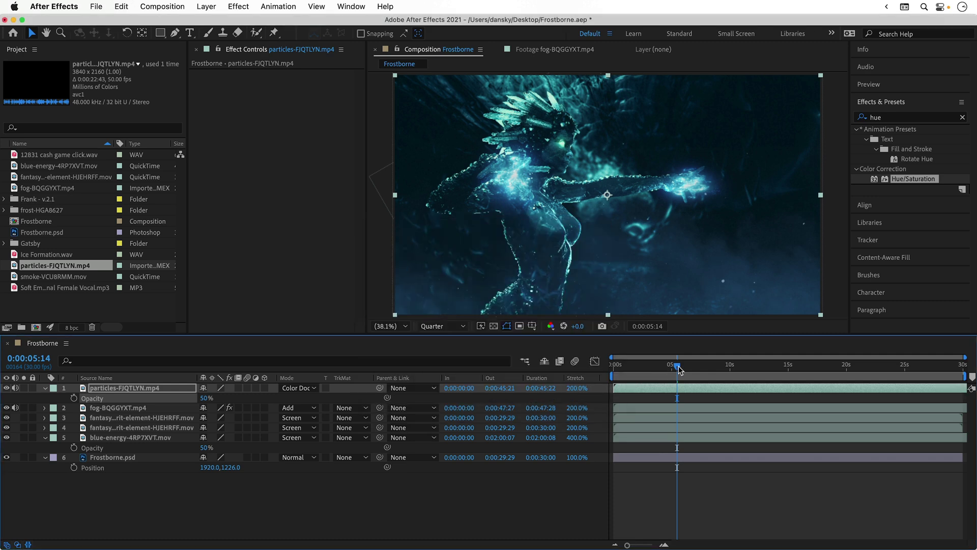
Step: Preview from the start, then collapse the property rows and hide the stretch columns
drag(677, 366, 606, 367)
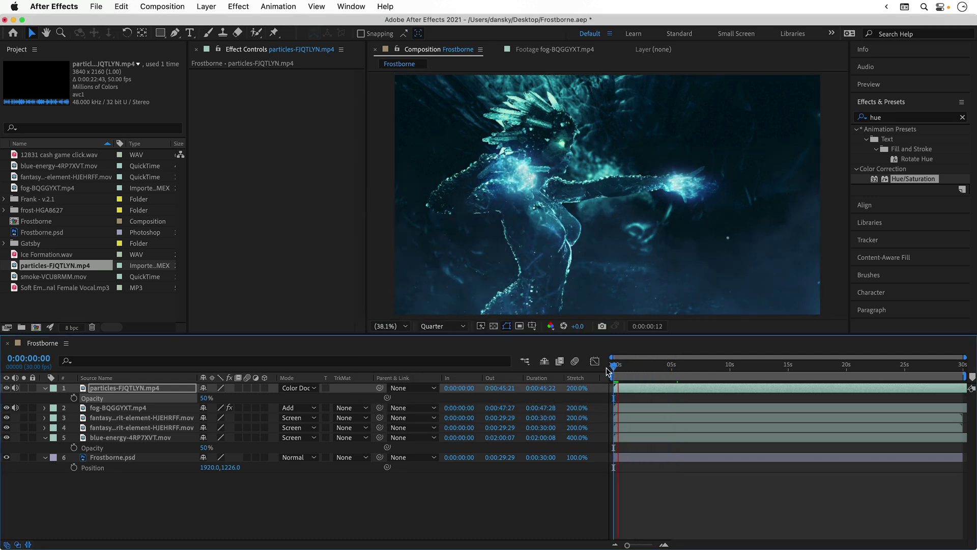
key(space)
key(u)
click(28, 544)
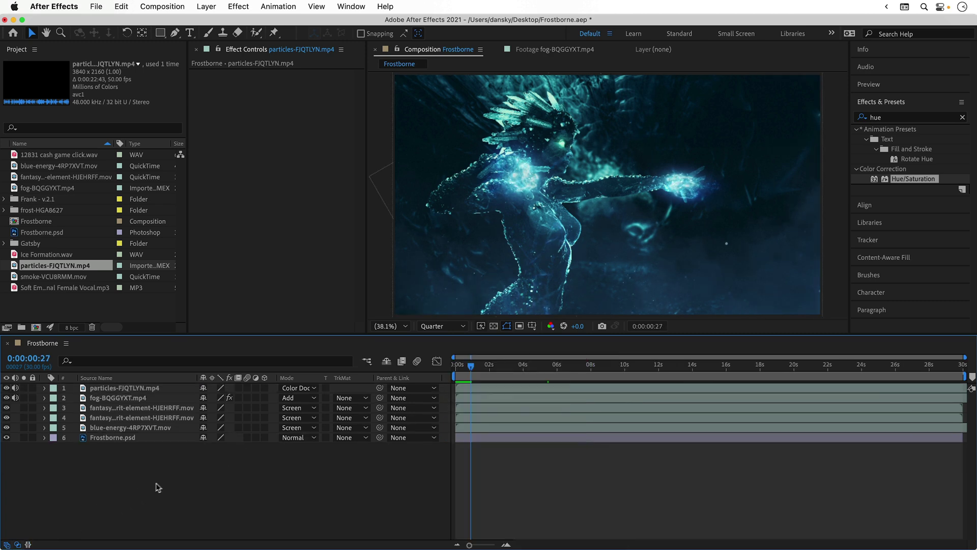
Step: Delete the Gatsby and Frank - v.2.1 folders from the project
click(32, 245)
super+click(33, 198)
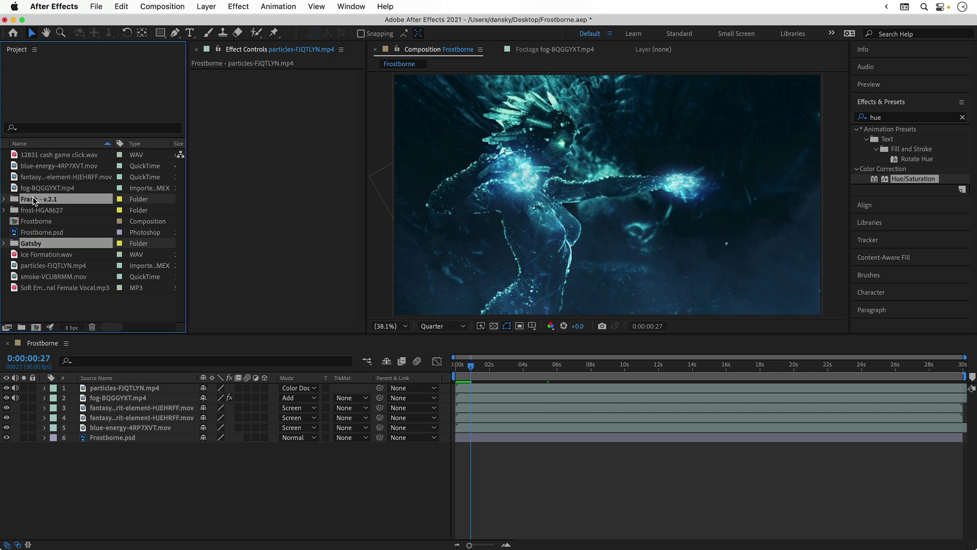
click(92, 326)
key(Return)
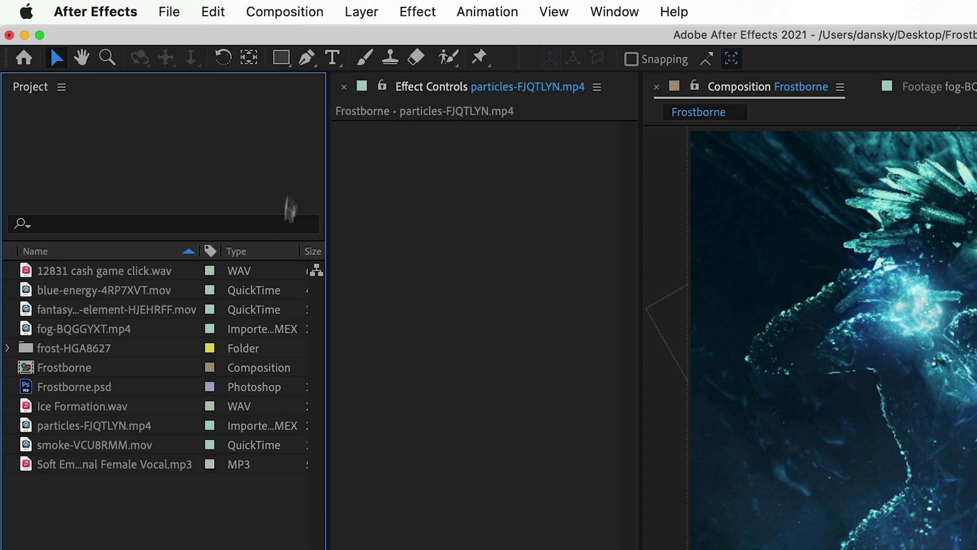
Step: Create a 'frostborne' text layer in the Gatsby Grunge font
click(332, 57)
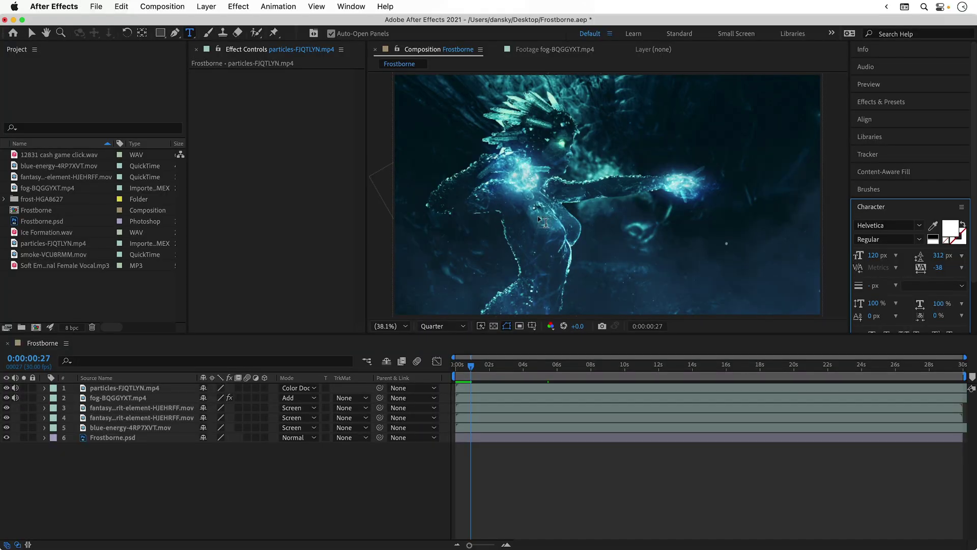
click(540, 219)
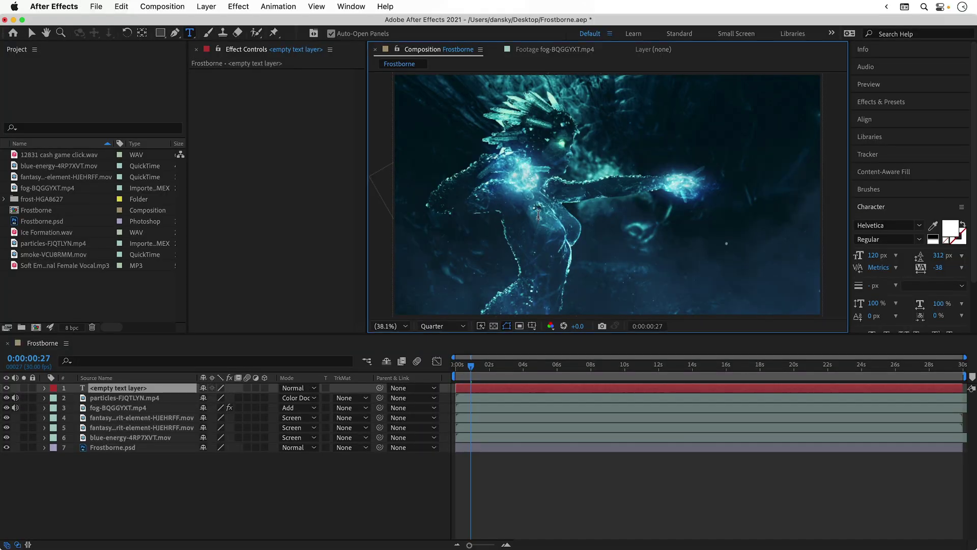
text(frostborne)
double_click(541, 218)
click(900, 224)
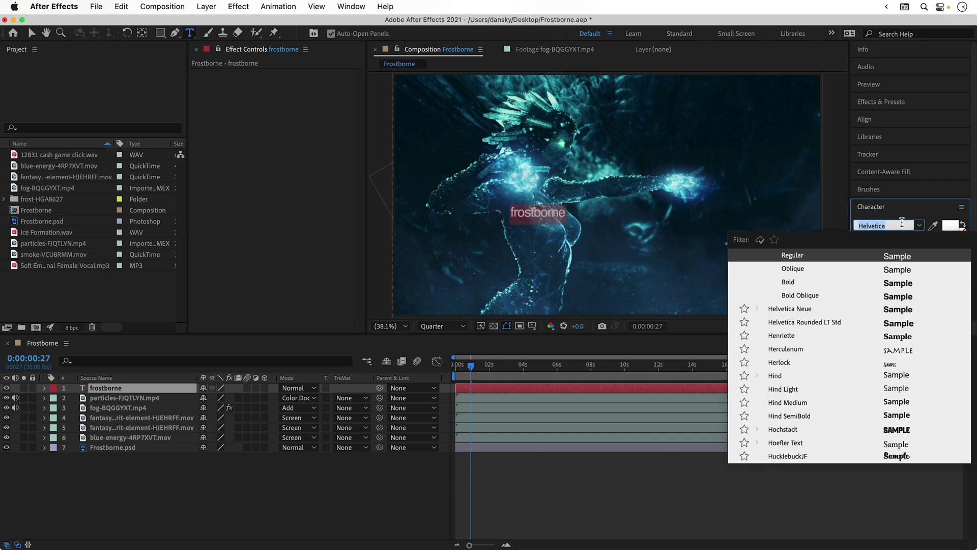
text(gats)
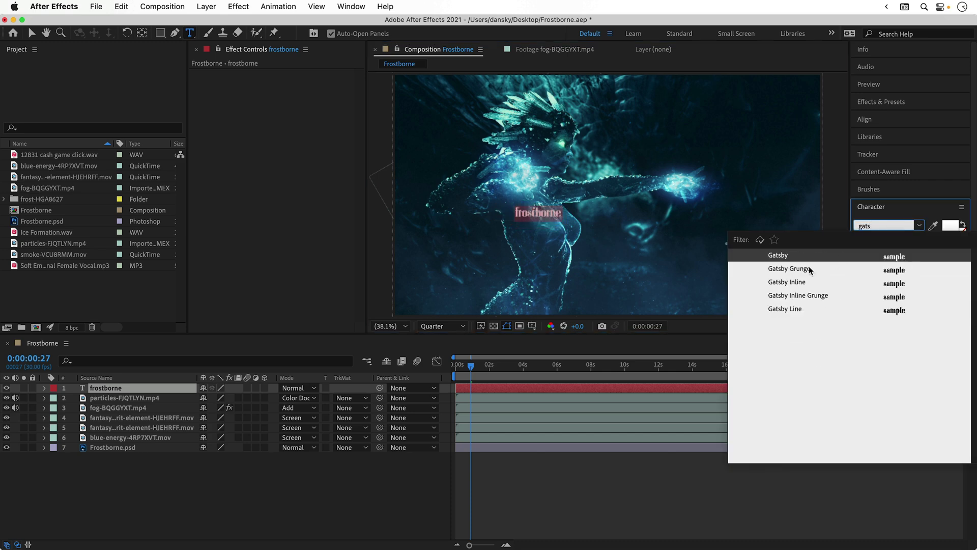
click(810, 270)
Step: Set the frostborne text to 550 px with wider letter spacing
drag(872, 255, 940, 266)
click(872, 255)
text(550)
key(Return)
click(865, 206)
click(867, 224)
click(869, 225)
click(31, 33)
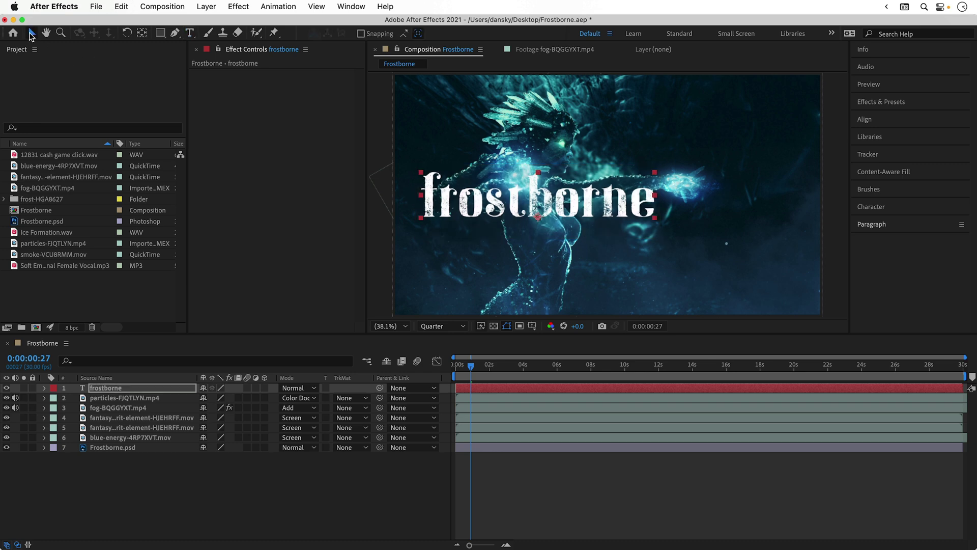
Step: Move the title toward the lower centre, shrink it slightly and centre it horizontally
drag(481, 201, 548, 244)
drag(490, 223, 499, 225)
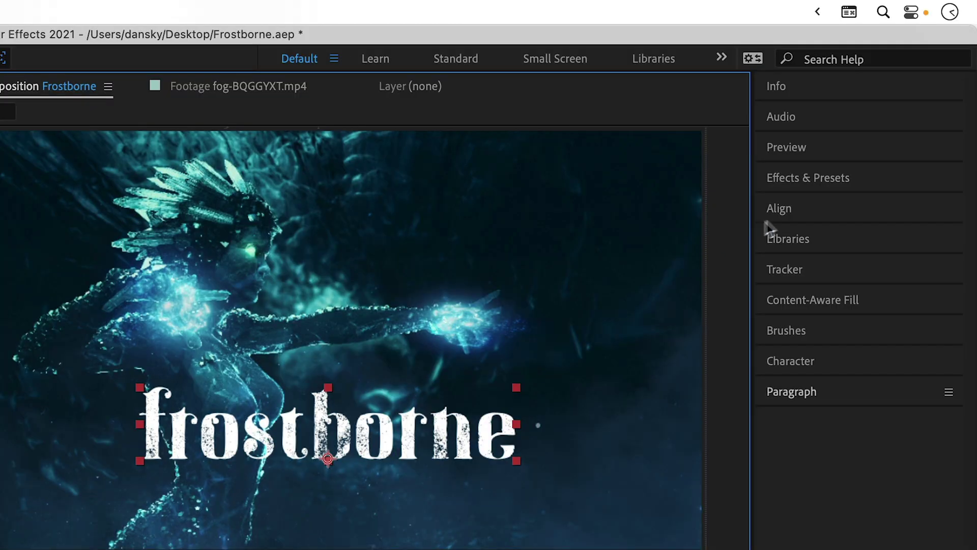
click(867, 123)
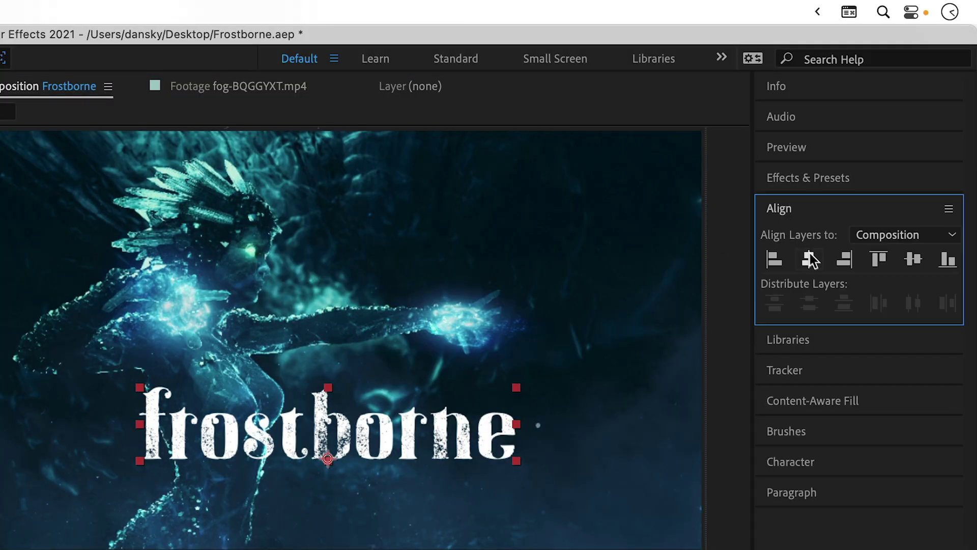
click(810, 258)
click(784, 209)
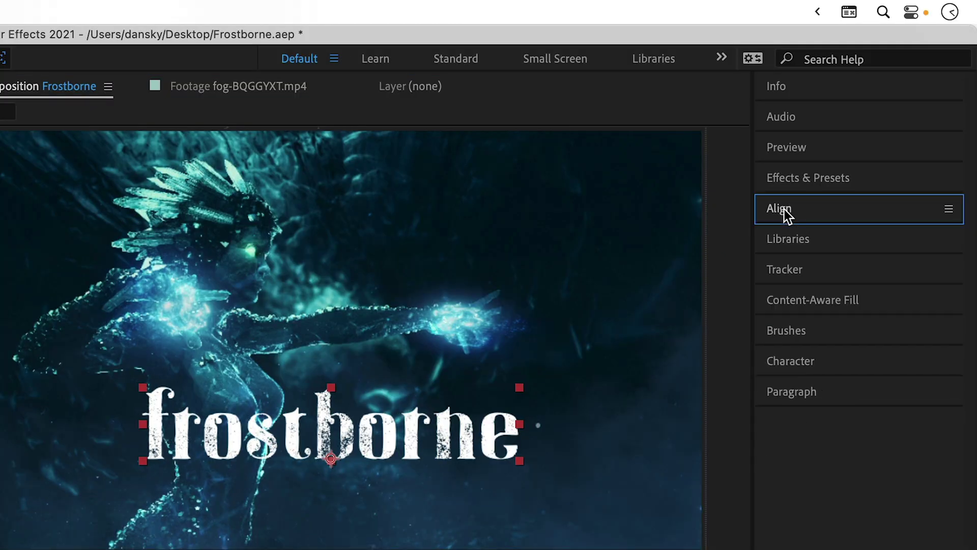
Step: Move the frostborne 2 duplicate below the title and retype it as PRESS START
click(180, 388)
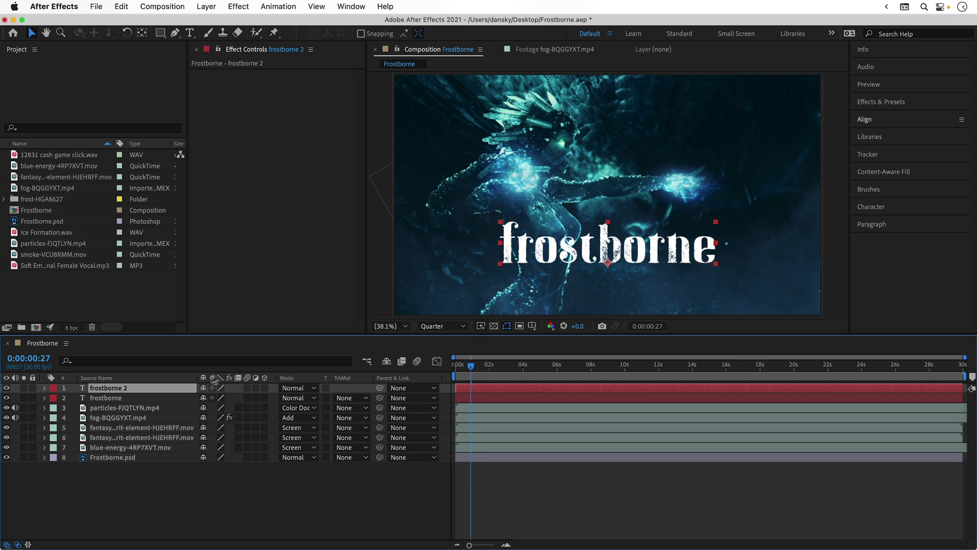
drag(572, 253, 572, 296)
double_click(571, 296)
text(PRESS START)
Step: Change the PRESS START font to Frank Bold
key(super+a)
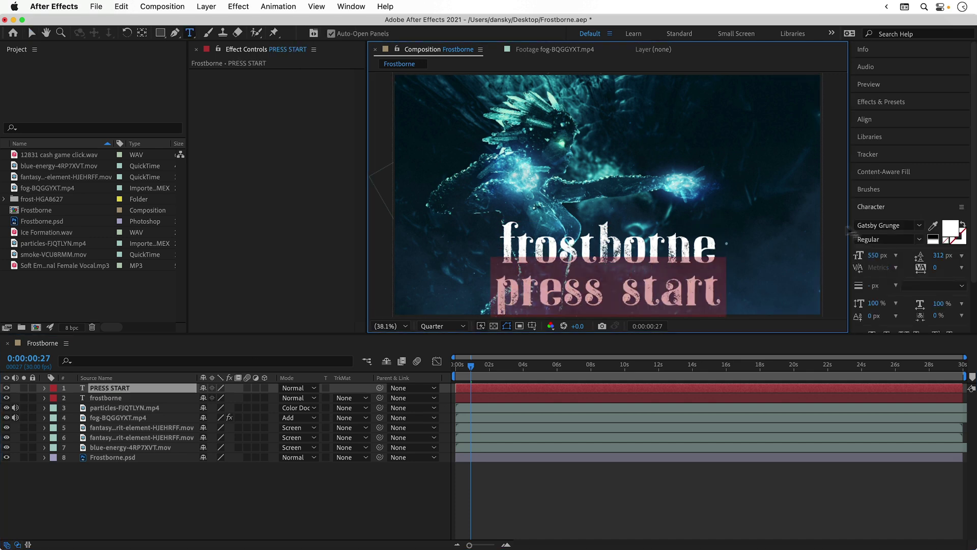
click(865, 225)
text(frank)
click(788, 442)
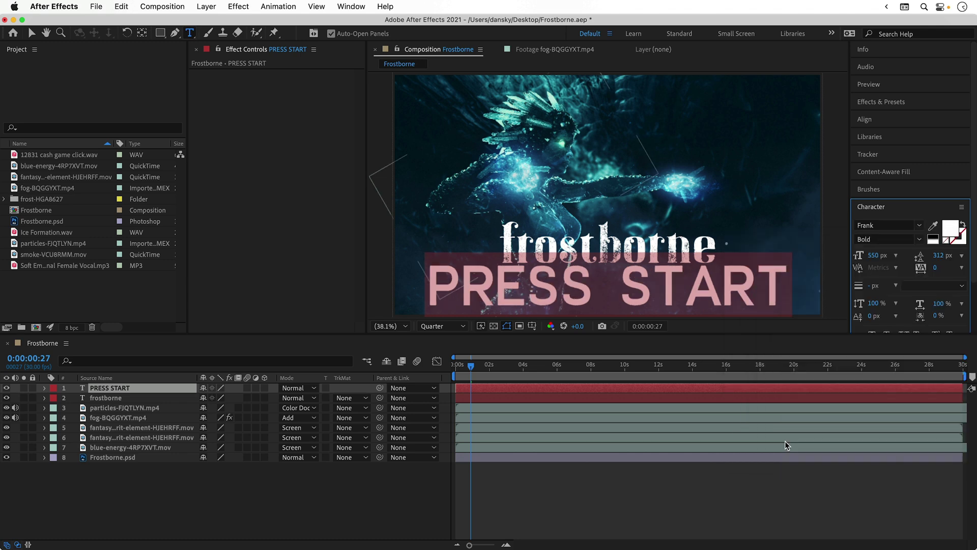
Step: Give PRESS START tracking 300 and a 70 px font size
click(877, 255)
text(100)
key(Return)
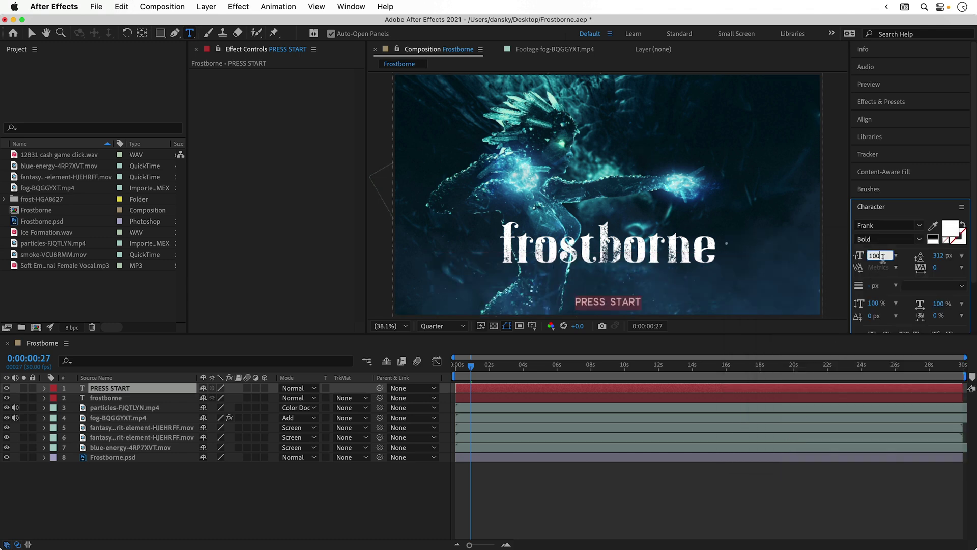
click(935, 267)
text(300)
key(Return)
click(872, 255)
text(70)
key(Return)
Step: Nudge PRESS START up closer to the title and deselect it
click(32, 34)
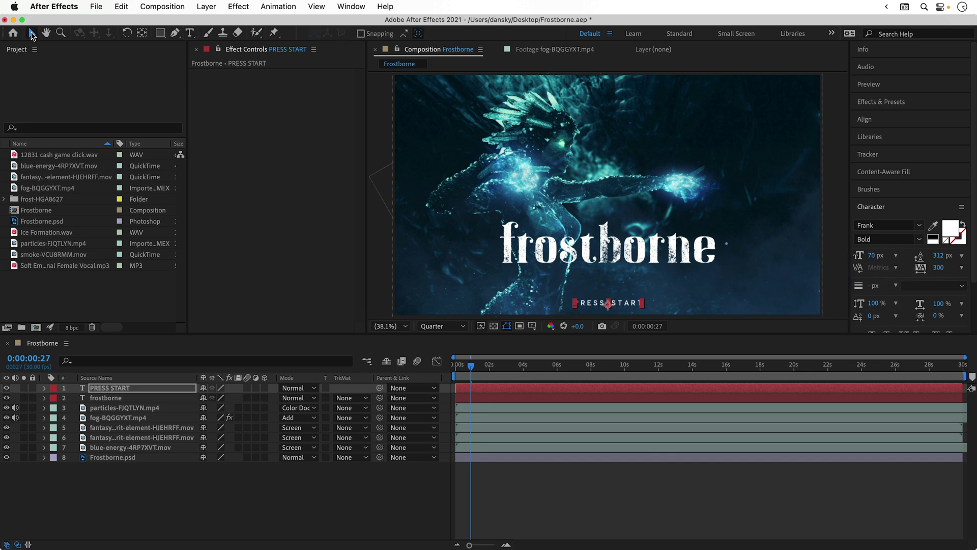
drag(588, 304, 589, 291)
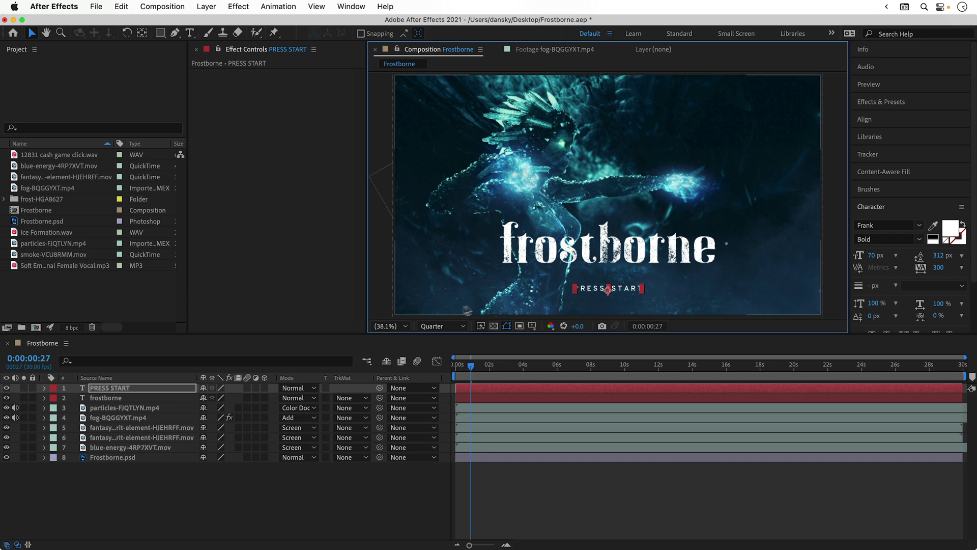
click(7, 393)
Step: Hide the frostborne title and add smoke-VCU8RMM.mov to the composition
click(6, 397)
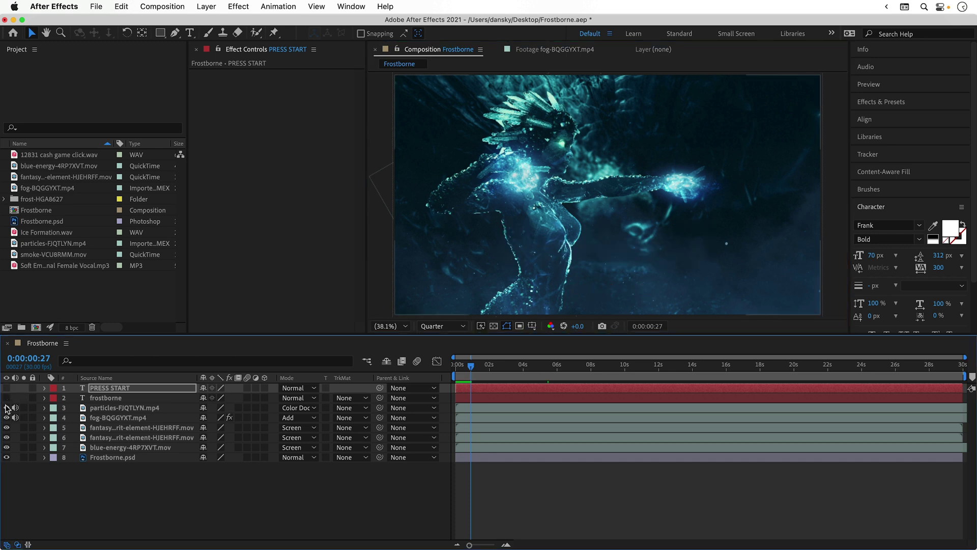
click(78, 256)
drag(78, 255, 130, 407)
key(space)
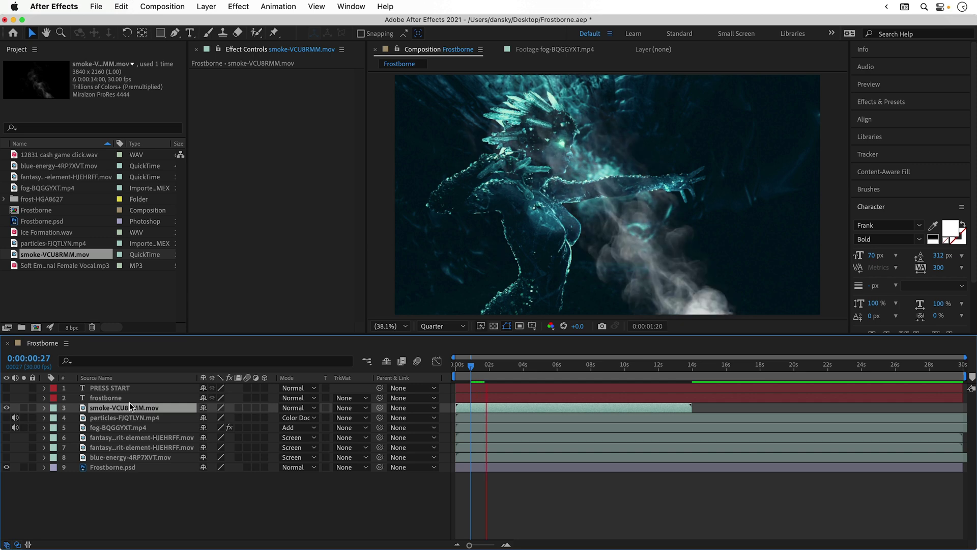
key(space)
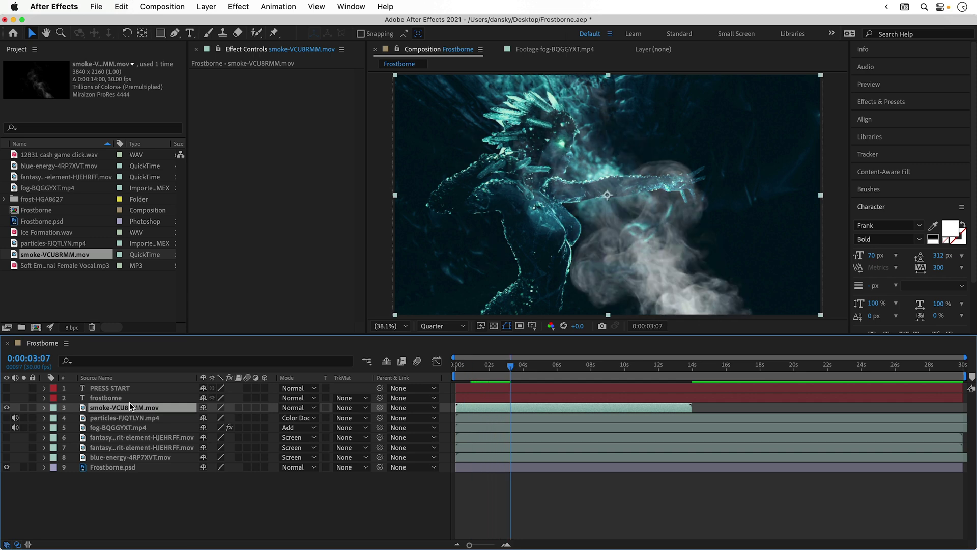
Step: Time-stretch the smoke layer to 200% and preview it
click(28, 544)
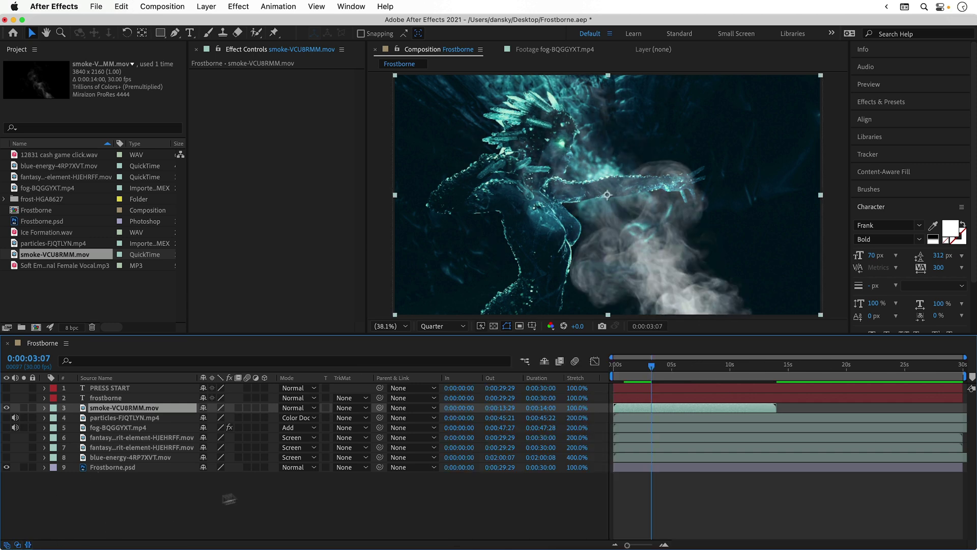
click(573, 409)
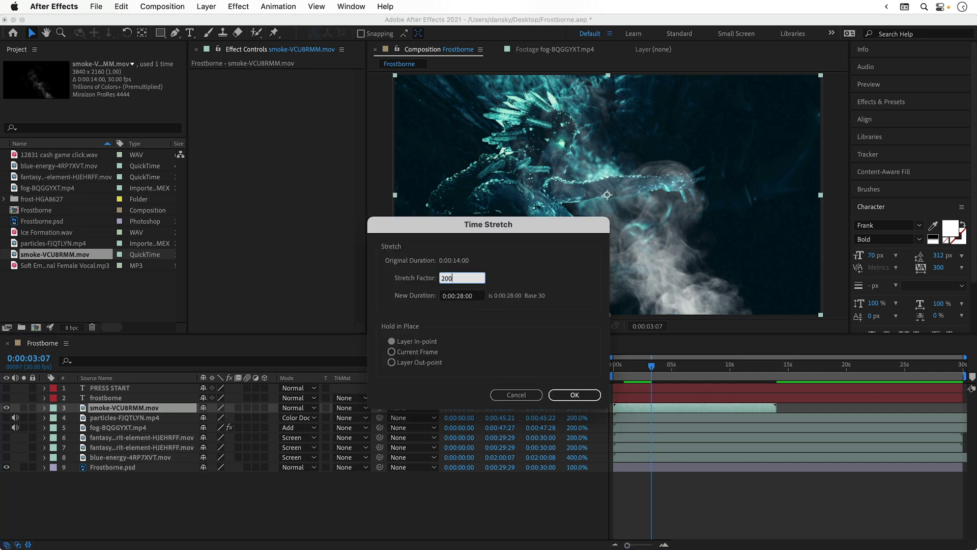
key(Return)
key(space)
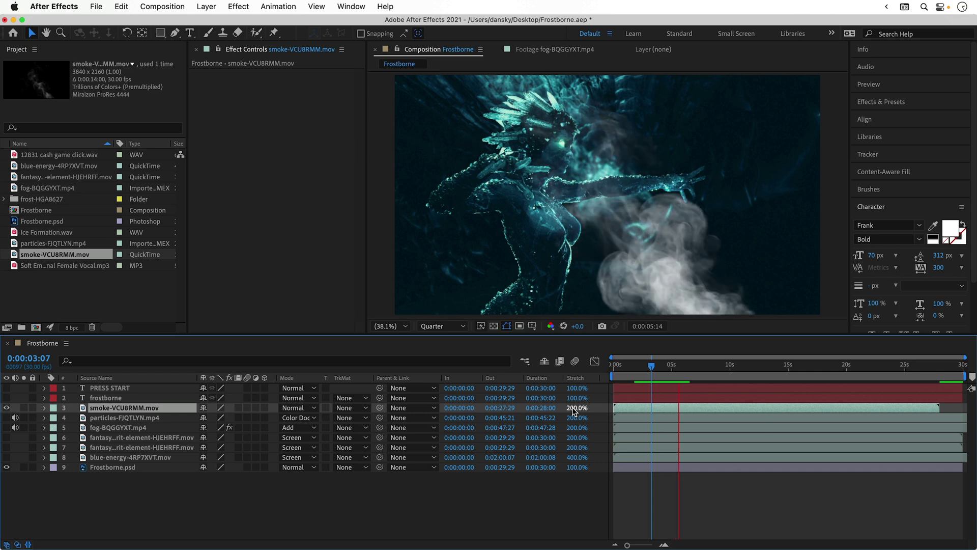
key(space)
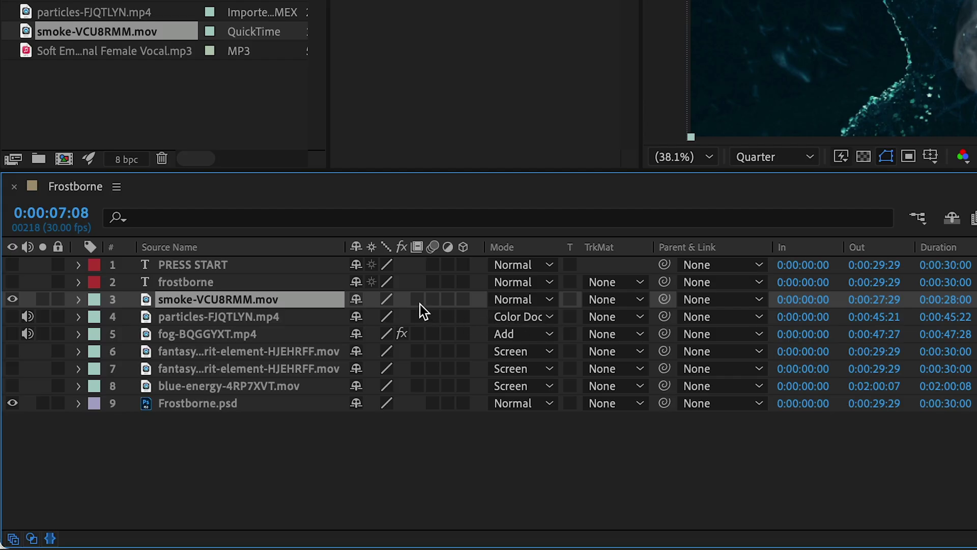
Step: Turn on frame blending for the smoke and the other footage layers
click(420, 303)
drag(419, 304, 421, 326)
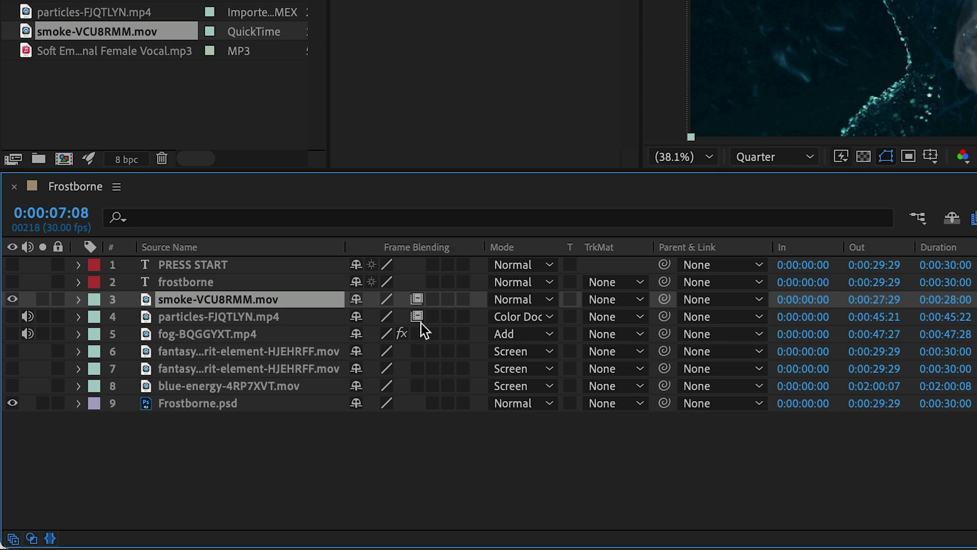
drag(420, 383, 421, 389)
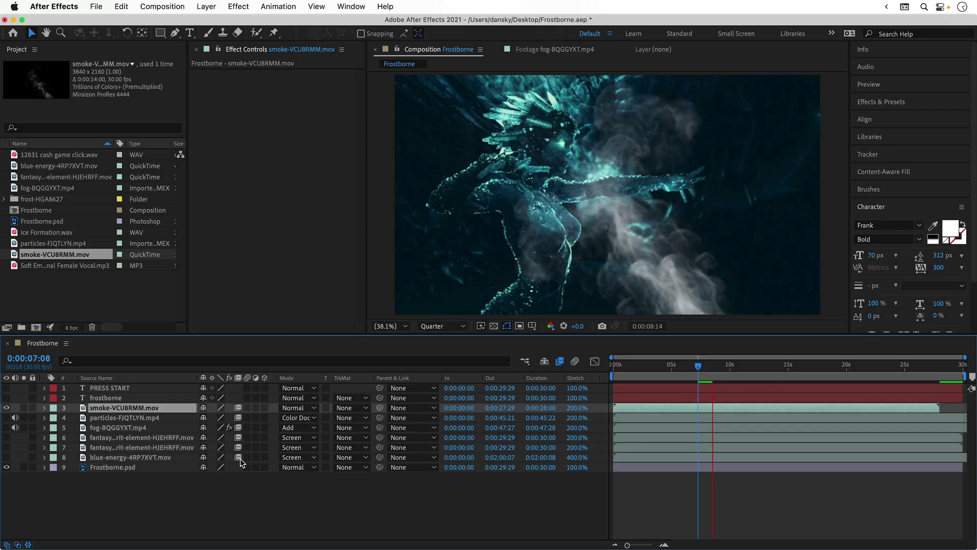
key(space)
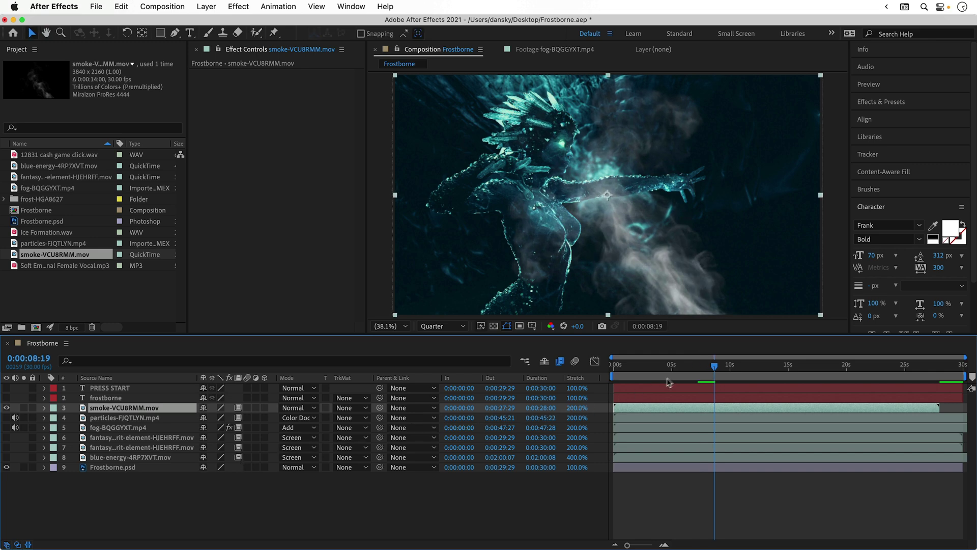
drag(714, 366, 700, 370)
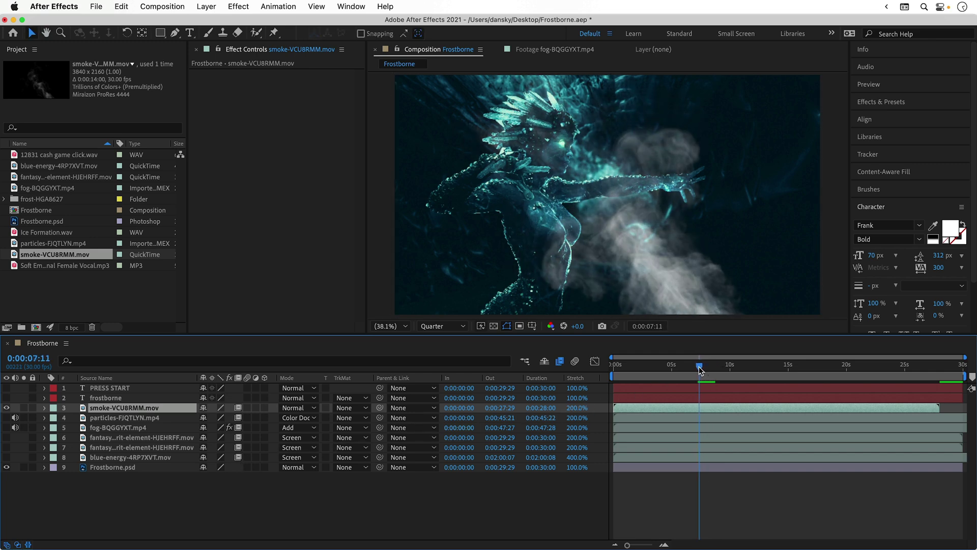
Step: Preview the smoke, scale it down sharply and zoom the view in close on it
key(space)
key(space)
drag(820, 314, 584, 245)
scroll(609, 170, up, 5)
key(h)
key(v)
Step: Draw a Pen mask around the smoke, check its feather, tilt it −9° and move it into place
key(g)
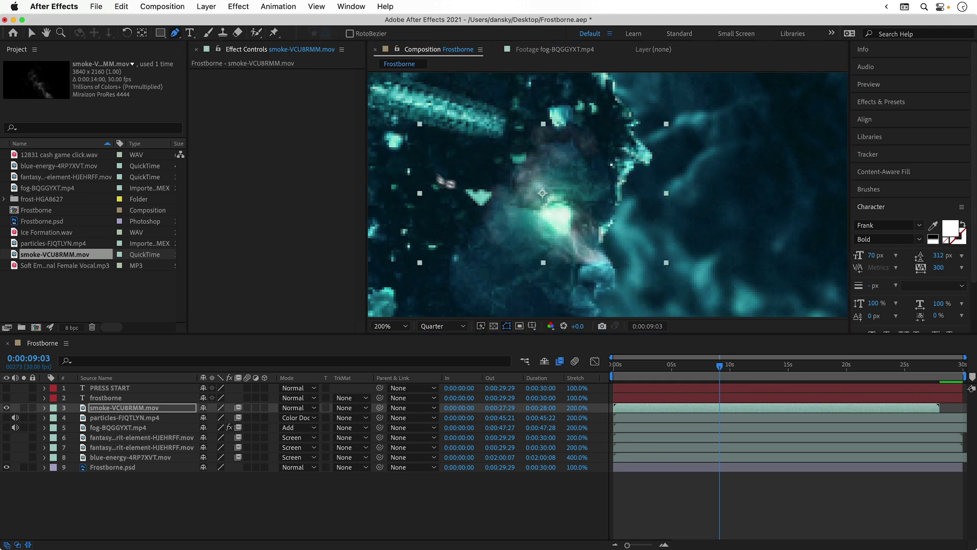
mouse_move(502, 230)
mouse_down()
mouse_move(527, 244)
mouse_move(593, 246)
mouse_move(611, 146)
mouse_move(501, 98)
mouse_move(400, 113)
mouse_move(462, 212)
mouse_move(504, 235)
mouse_up()
click(45, 408)
click(56, 417)
click(65, 427)
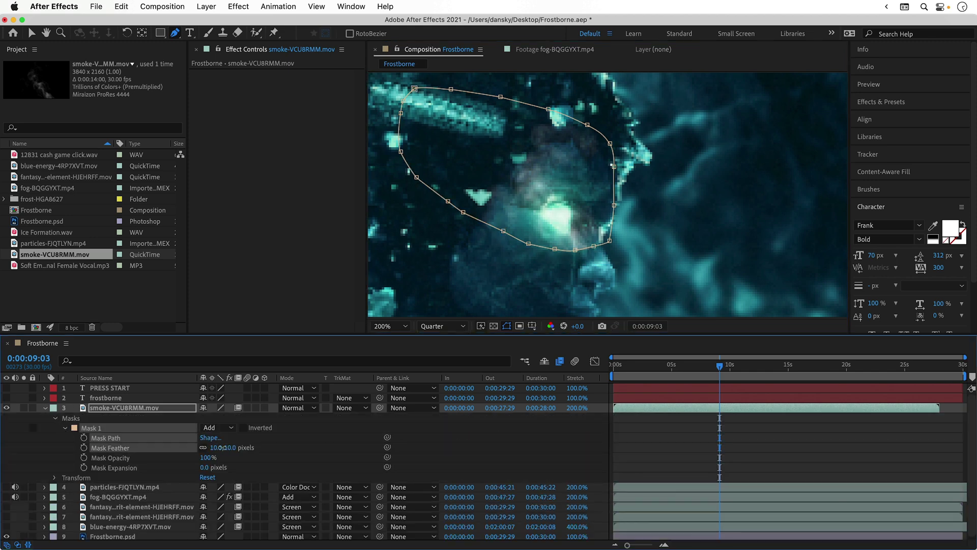
click(45, 407)
key(space)
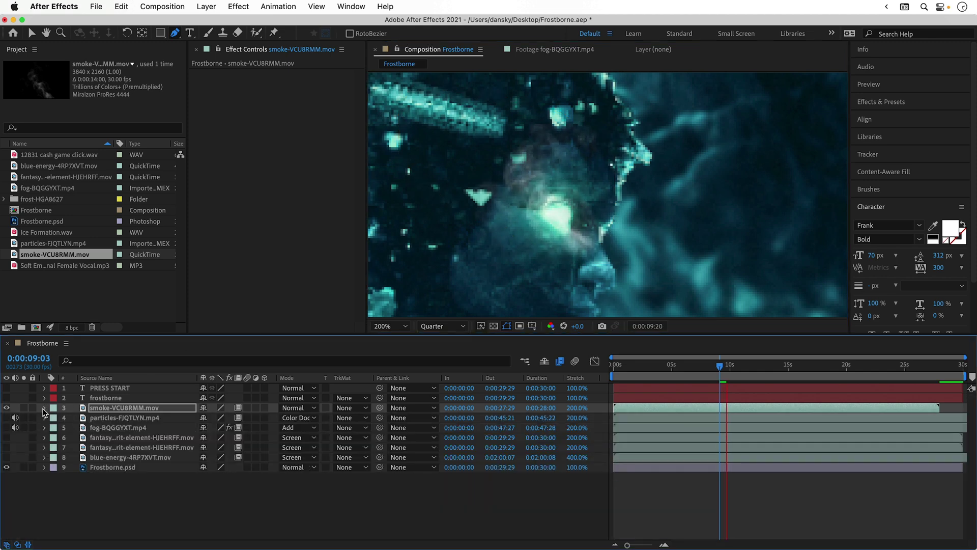
key(space)
key(r)
key(v)
click(538, 210)
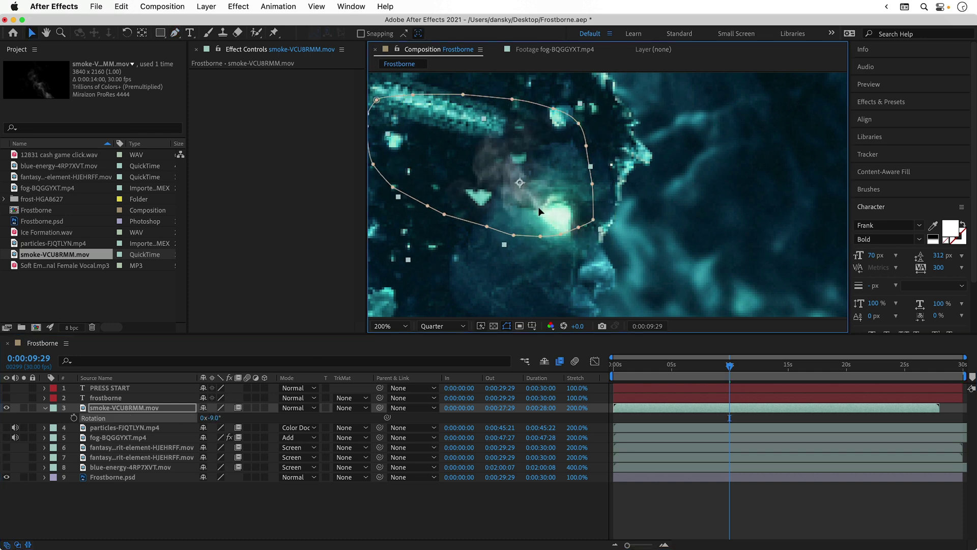
drag(539, 208, 556, 214)
Step: Apply Hue/Saturation with Colorize on: hue 162°, saturation 74, lightness −48
click(881, 101)
drag(913, 179, 158, 409)
click(290, 215)
drag(294, 234, 299, 234)
drag(300, 224, 345, 225)
mouse_move(289, 245)
mouse_down()
mouse_move(272, 243)
mouse_move(305, 232)
mouse_move(281, 246)
mouse_up()
Step: Preview the tinted smoke and set the viewer magnification to Fit
key(h)
key(space)
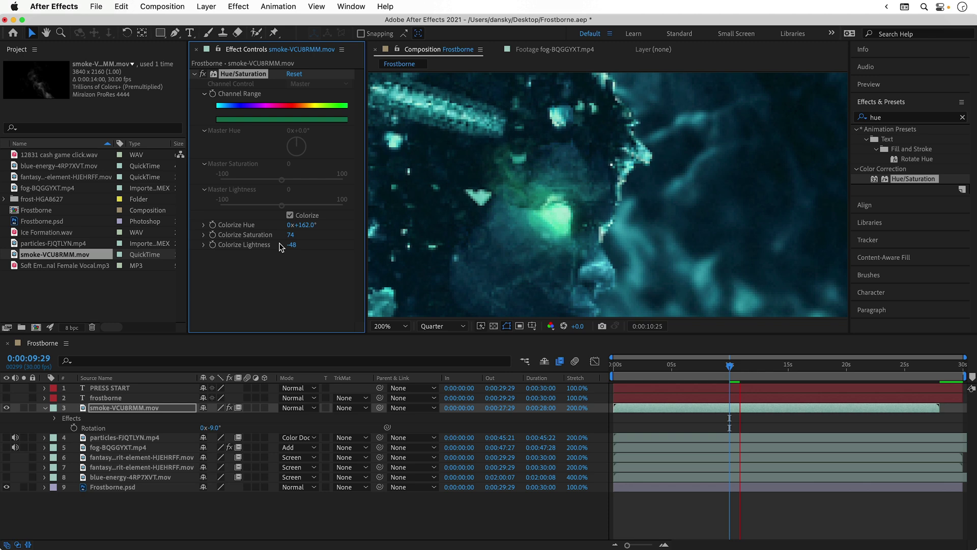
key(space)
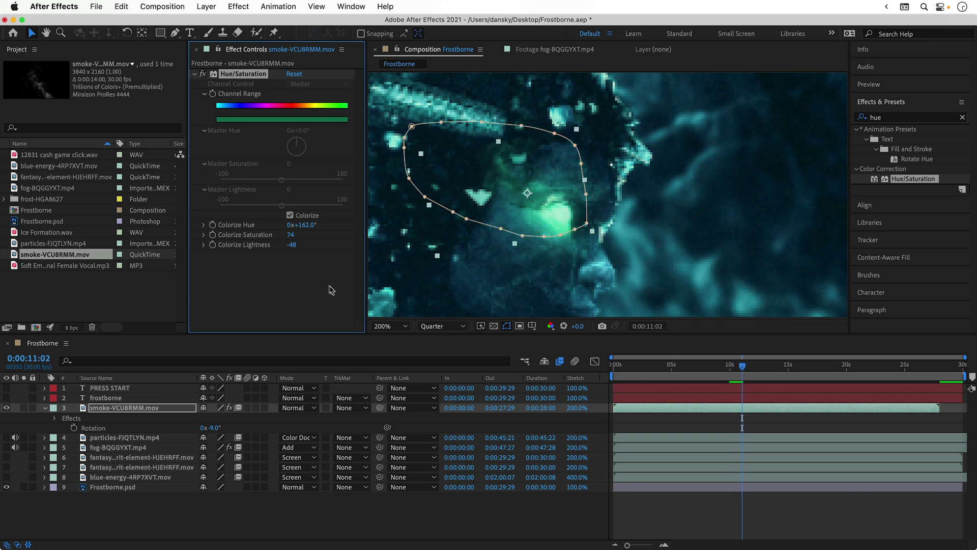
click(386, 327)
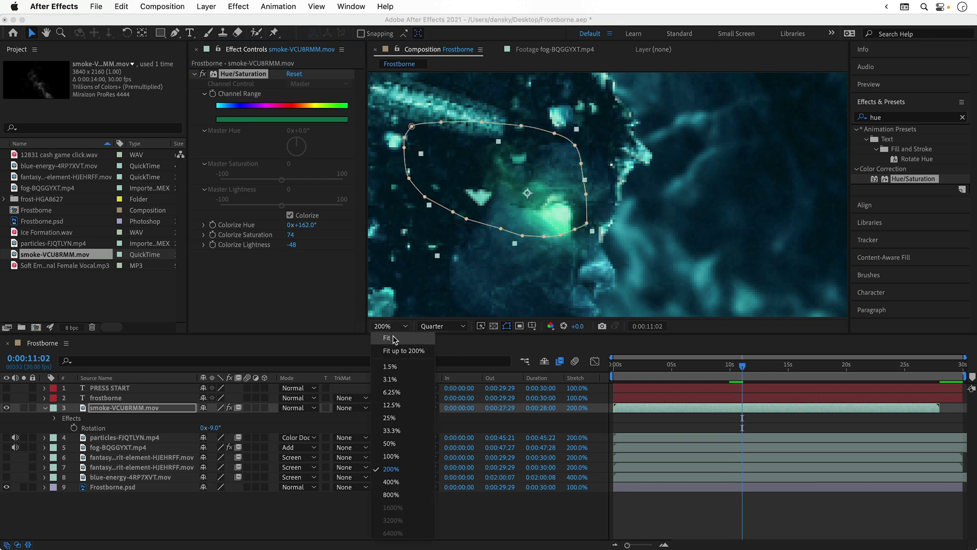
click(393, 335)
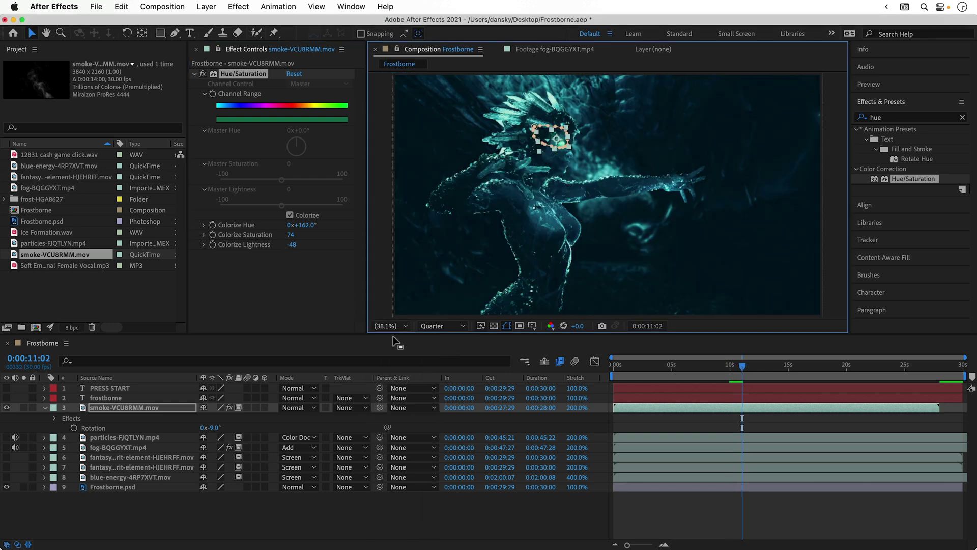
Step: Hide the In/Out columns and the smoke layer, and make the frostborne title visible again
click(28, 544)
click(92, 518)
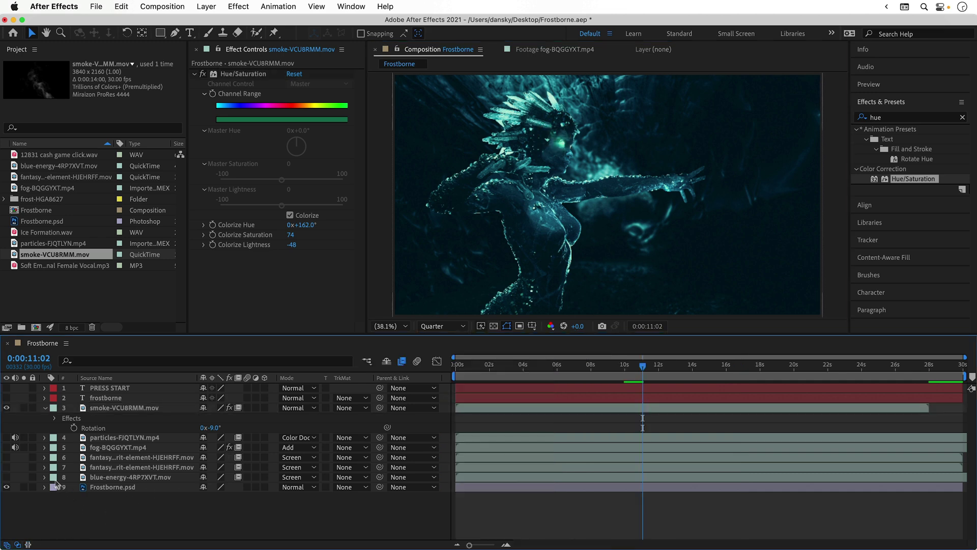
click(6, 408)
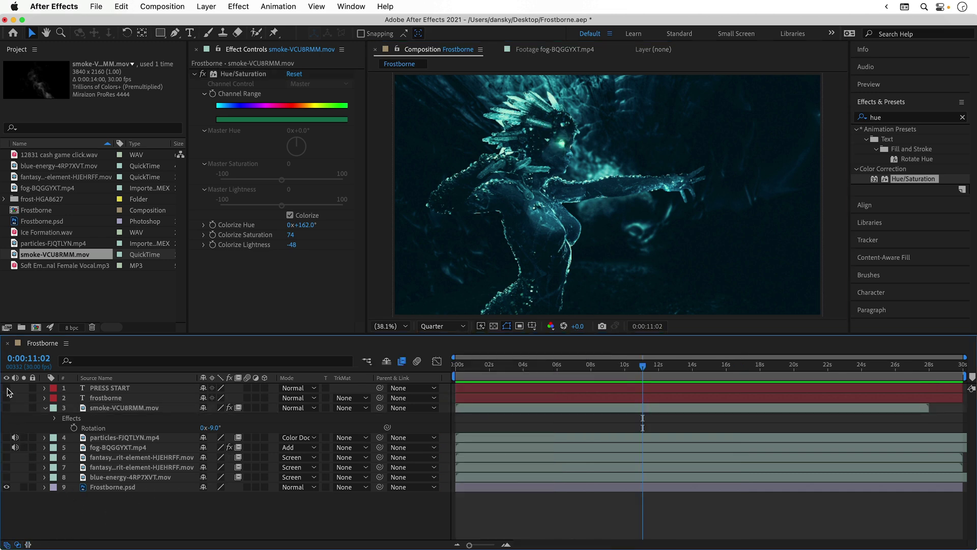
click(6, 397)
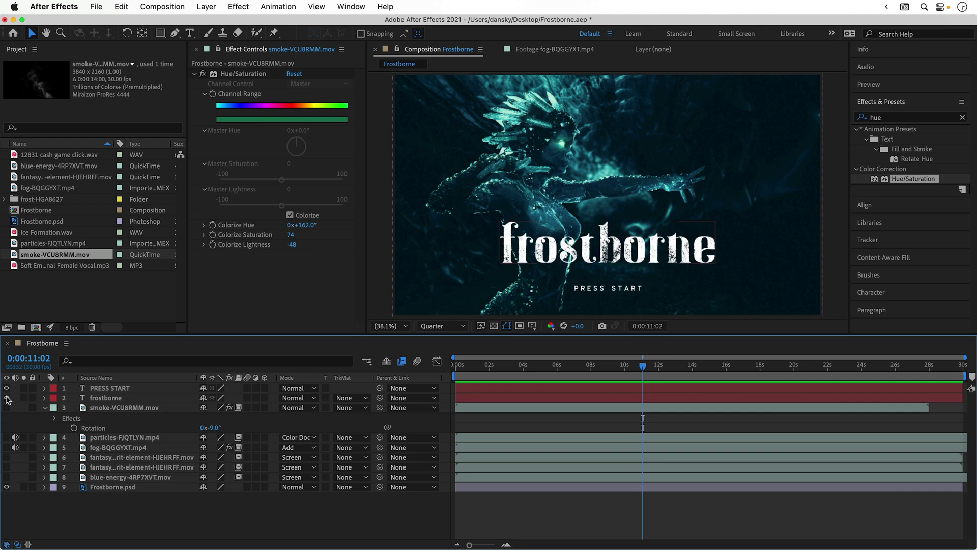
click(93, 399)
Step: Preview the FROST transition02.mov clip from the frost footage folder
click(4, 199)
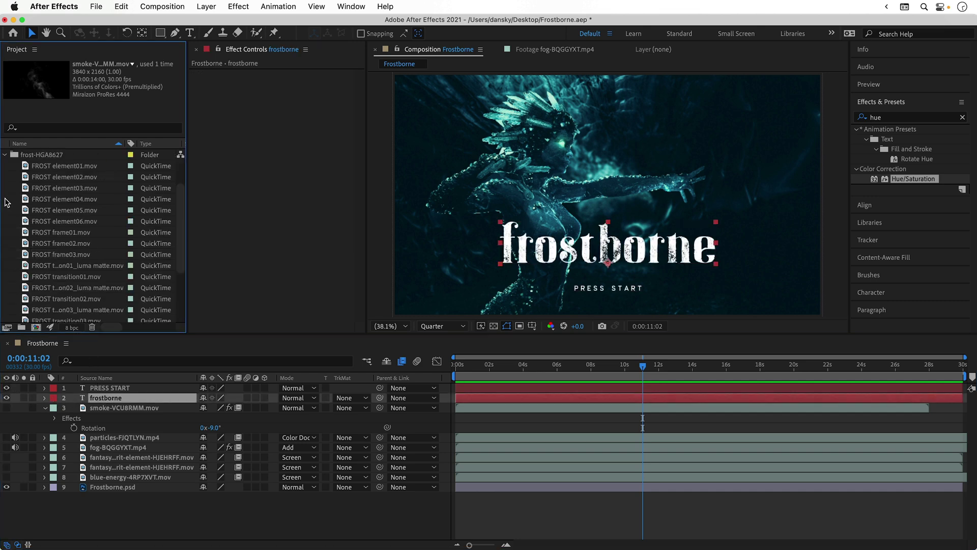
double_click(27, 301)
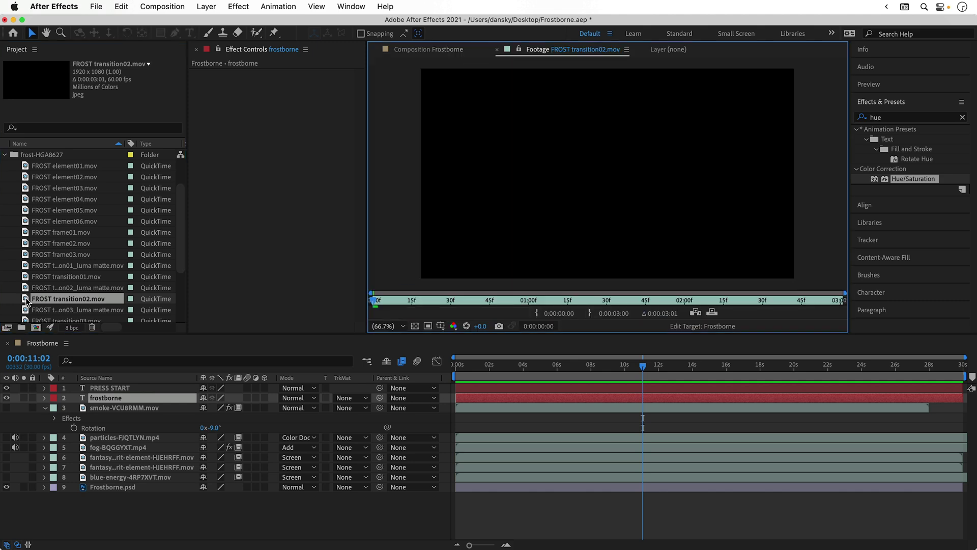
key(space)
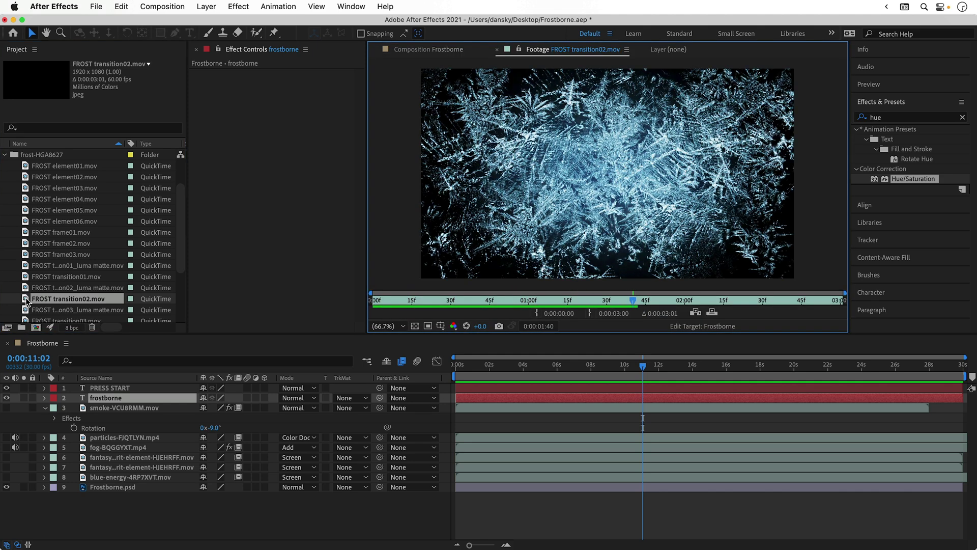
Step: Place FROST transition02 above frostborne, set the title's TrkMat to Luma Matte, and preview from the start
click(27, 301)
drag(97, 387, 103, 394)
click(354, 409)
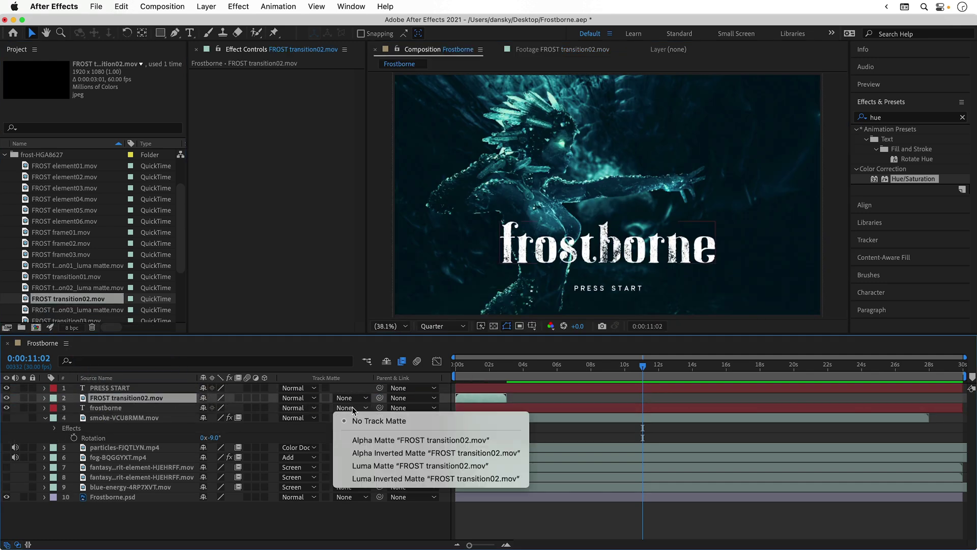
click(362, 467)
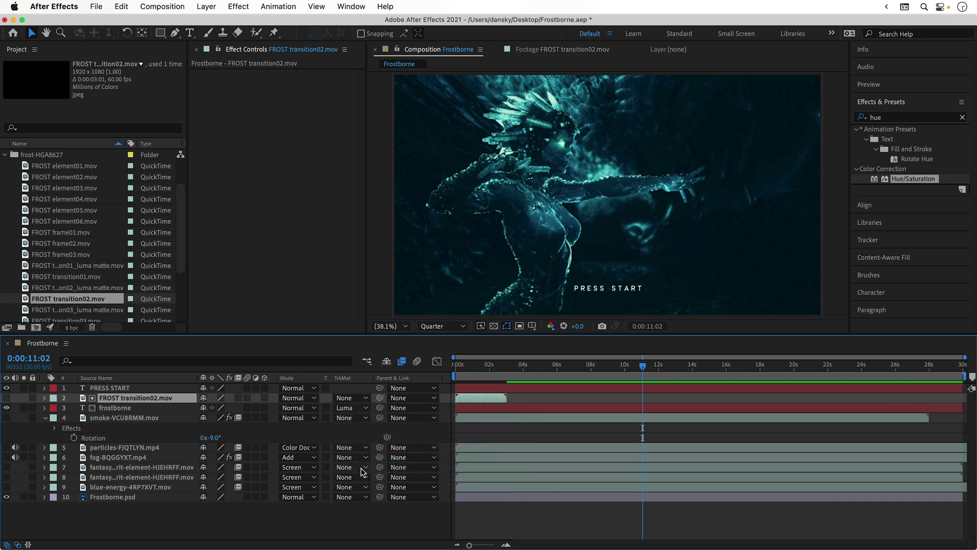
drag(492, 370, 456, 370)
key(space)
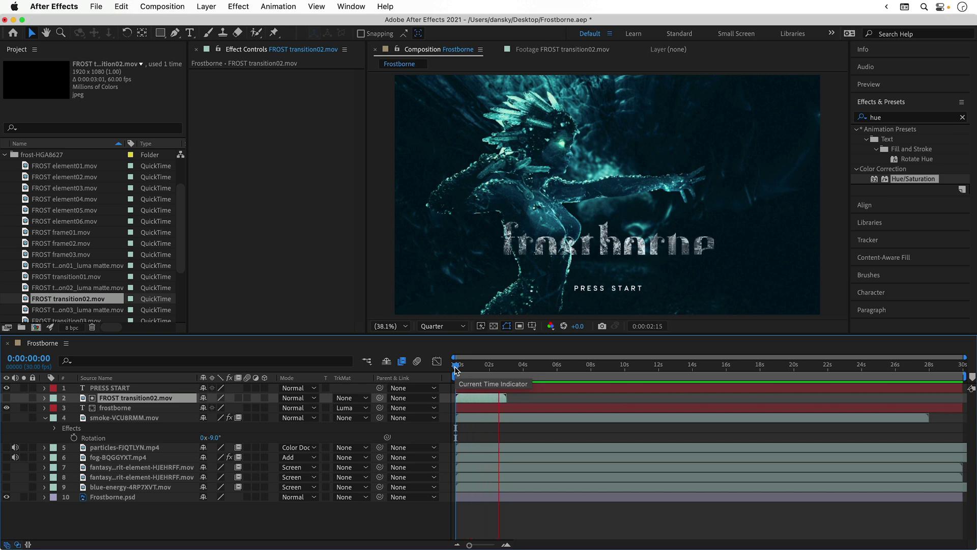
Step: Scale up the FROST transition02 matte so it covers the whole title
click(526, 367)
drag(525, 367, 493, 367)
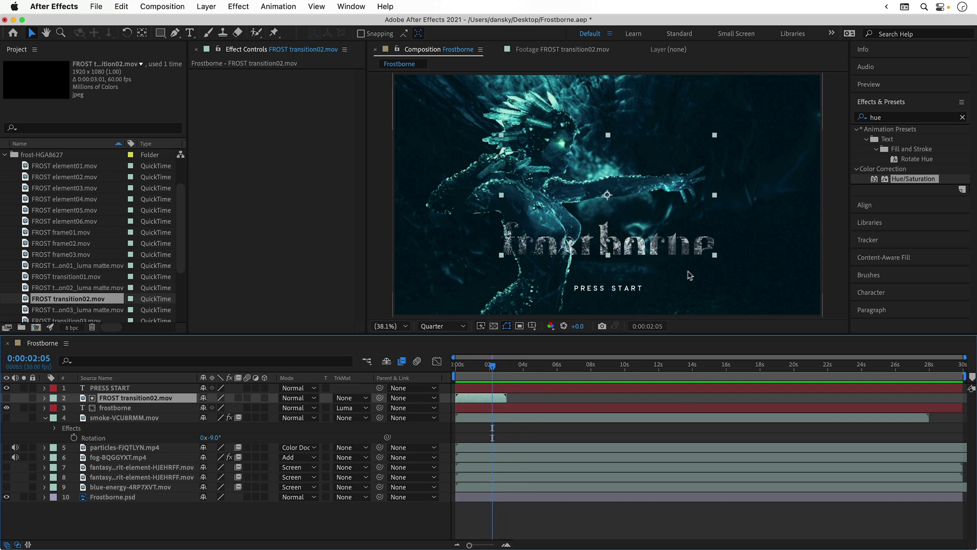
drag(715, 255, 675, 276)
Step: Set the frostborne title's blend mode to Color Dodge and scrub through the reveal
drag(492, 367, 455, 368)
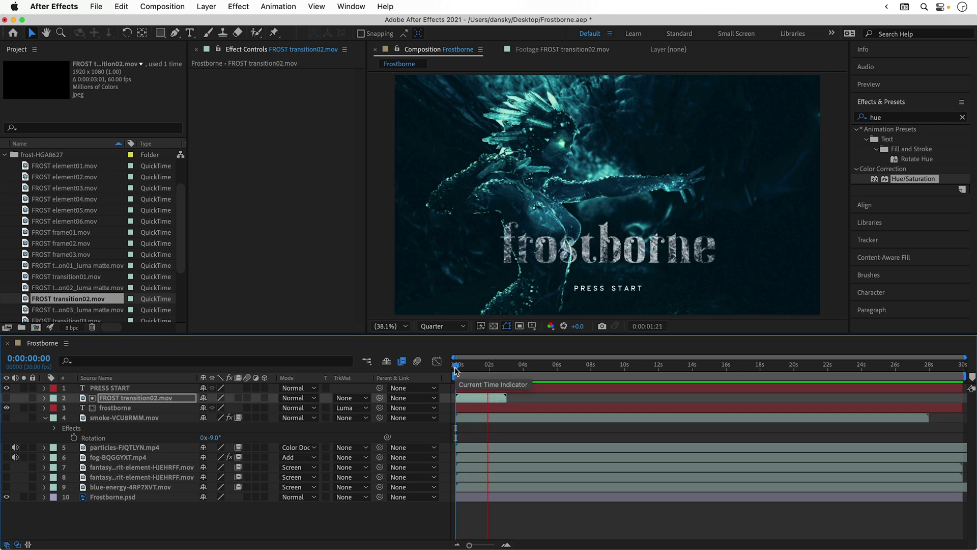
click(311, 408)
click(312, 246)
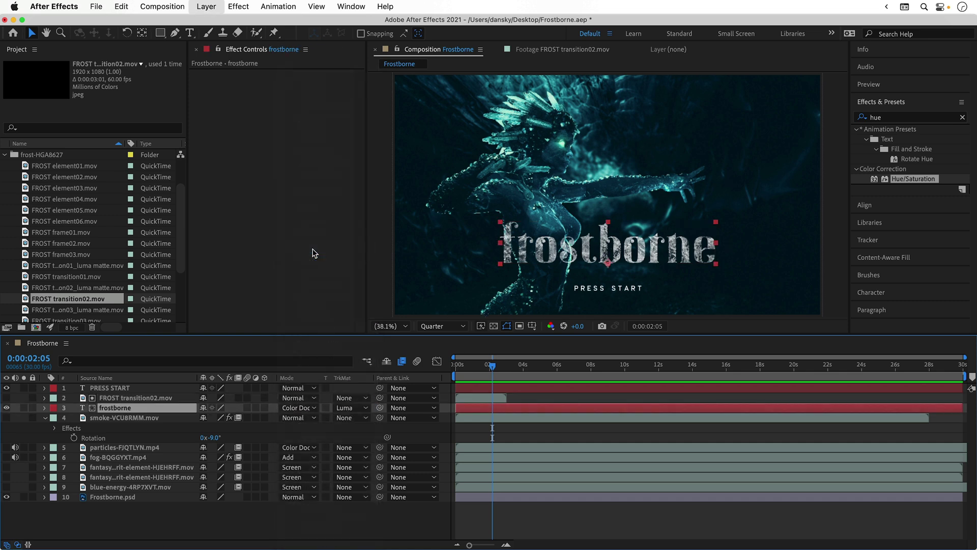
click(499, 364)
drag(499, 365, 457, 366)
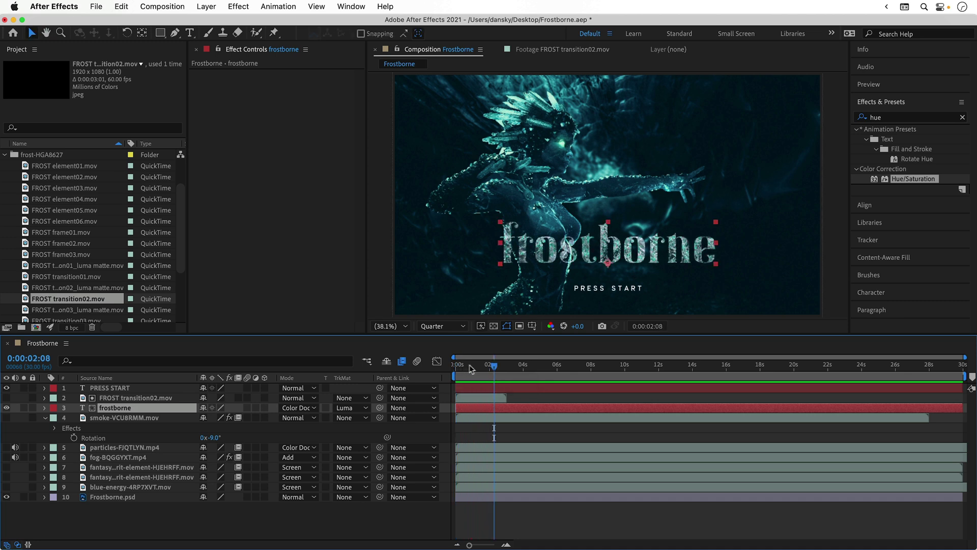
click(506, 365)
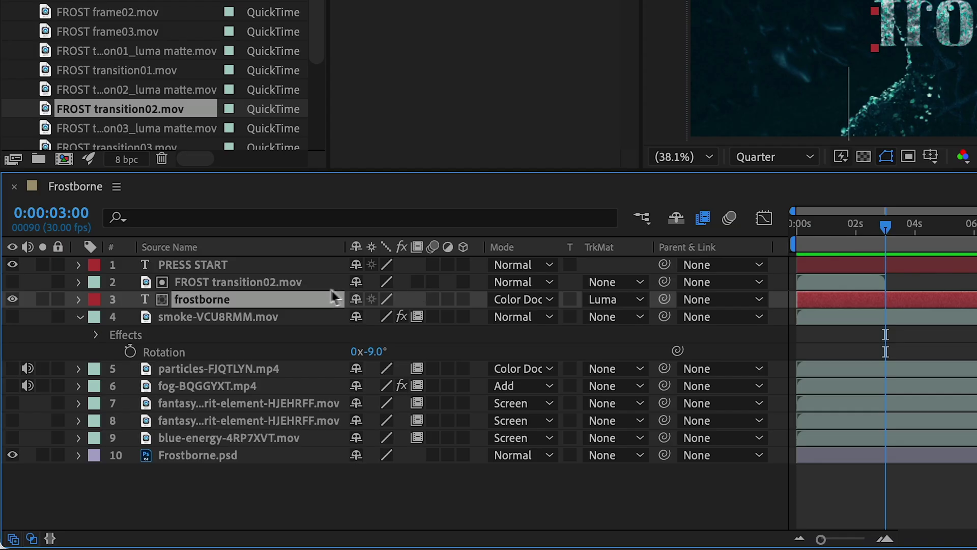
Step: Apply Time > Freeze On Last Frame to the FROST transition02 layer
click(163, 401)
right_click(286, 290)
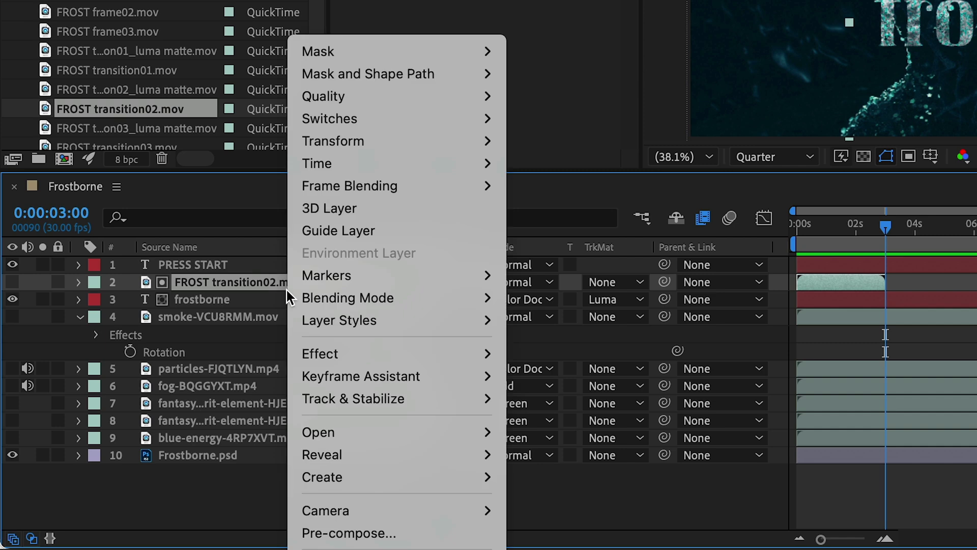
mouse_move(424, 172)
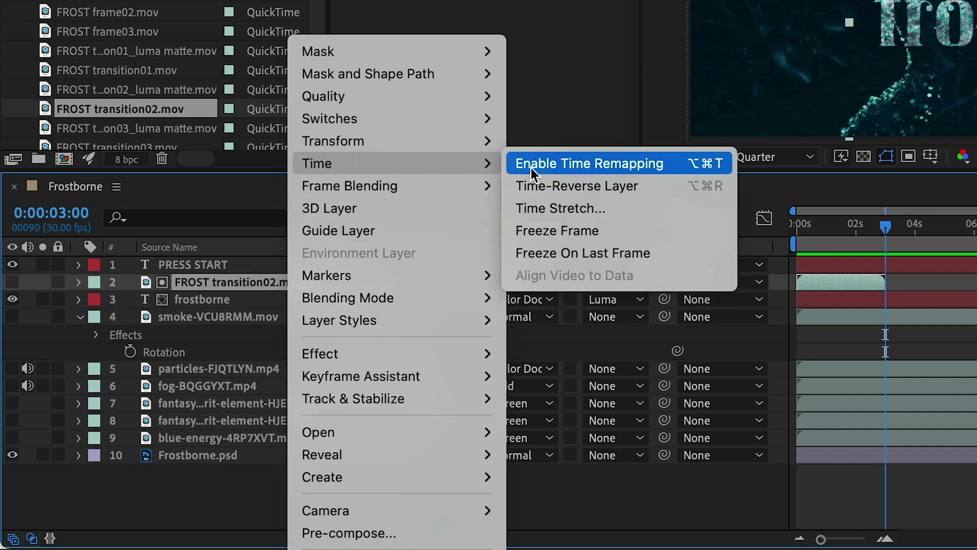
click(528, 248)
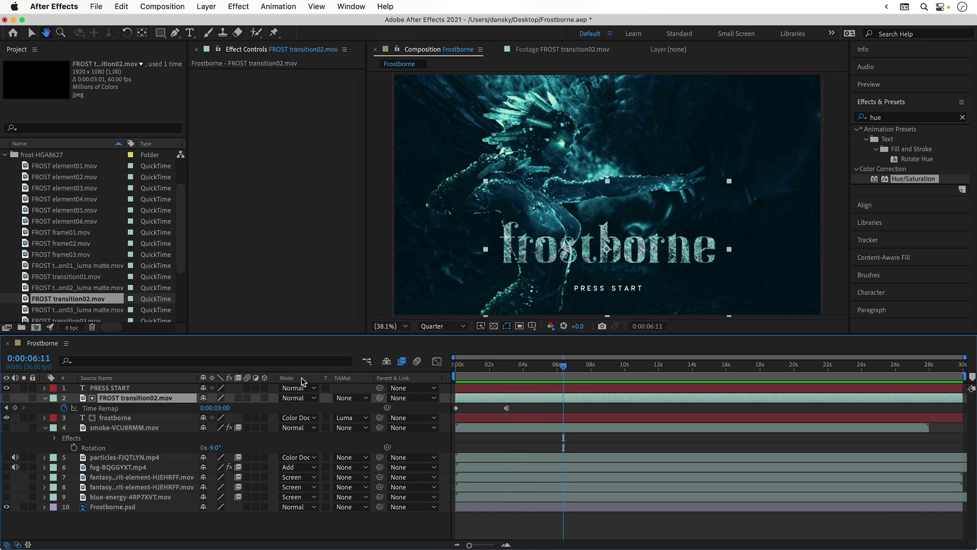
mouse_move(479, 366)
mouse_down()
mouse_move(564, 366)
mouse_move(469, 370)
mouse_move(547, 367)
mouse_move(499, 368)
mouse_up()
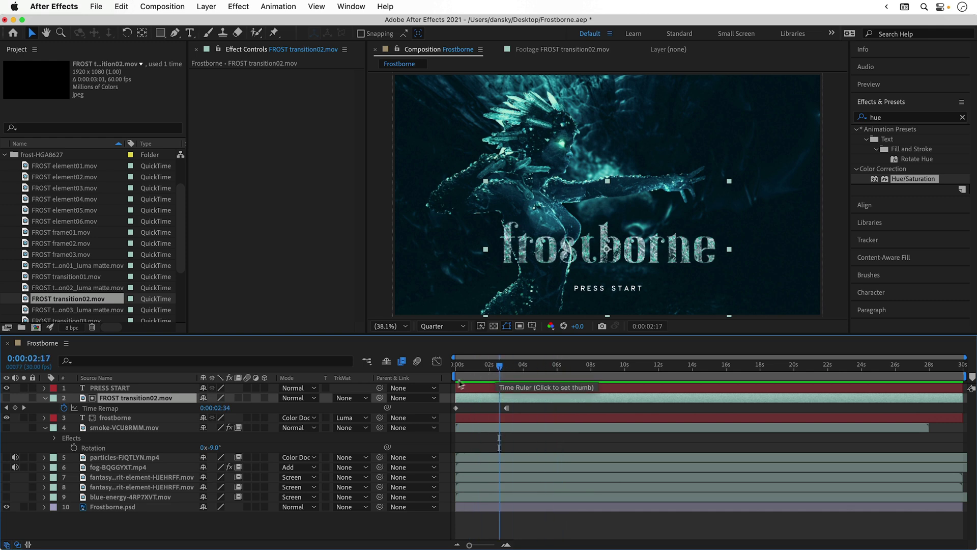
Step: Try Classic Color Dodge and Screen on the frostborne title, then keep Color Dodge
click(300, 417)
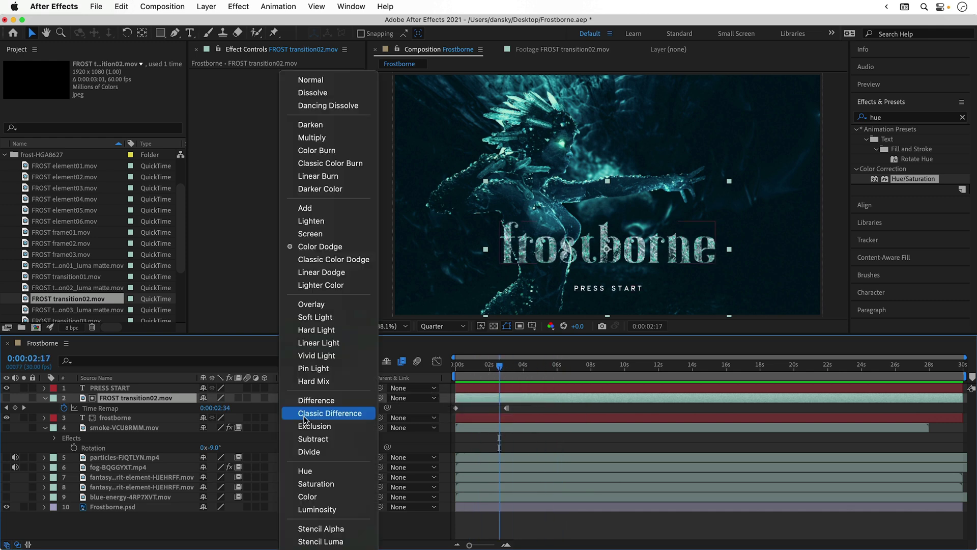
click(301, 260)
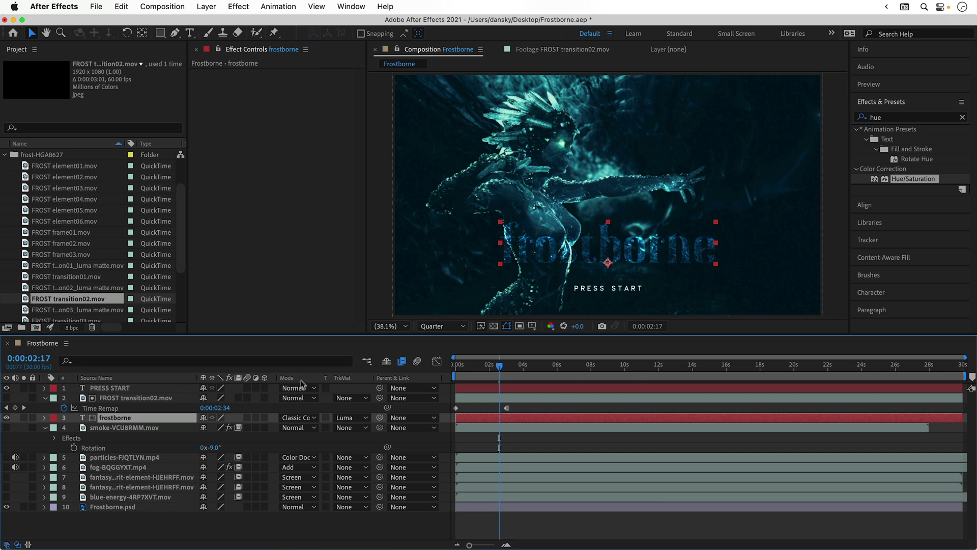
click(300, 418)
click(303, 238)
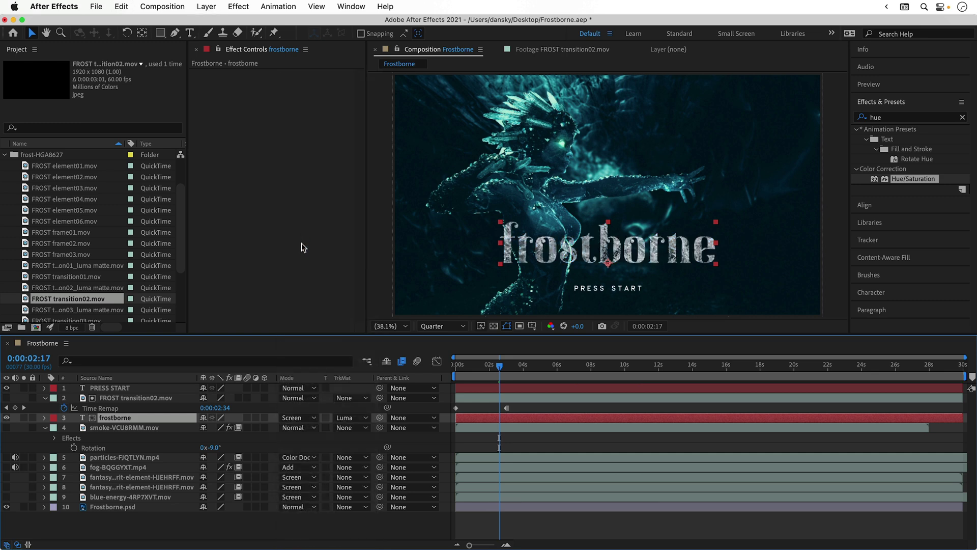
click(295, 419)
click(300, 248)
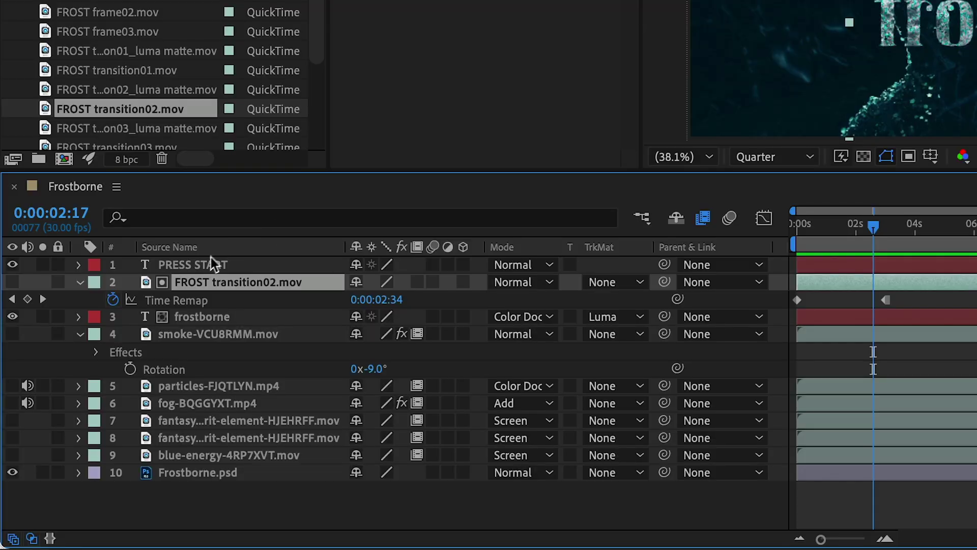
click(203, 263)
Step: Keyframe PRESS START opacity from 0% up to 100% and set its blend to Color Dodge
key(t)
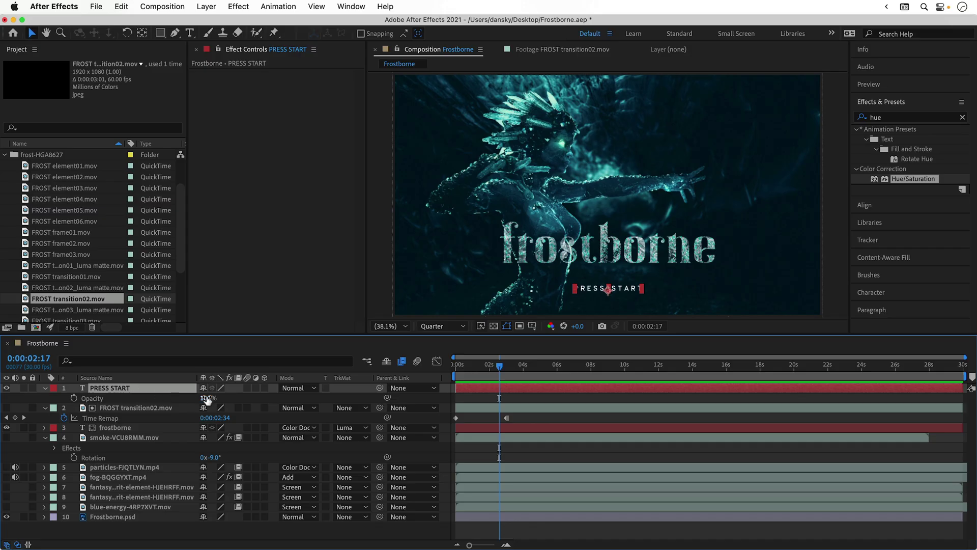
drag(361, 284, 241, 287)
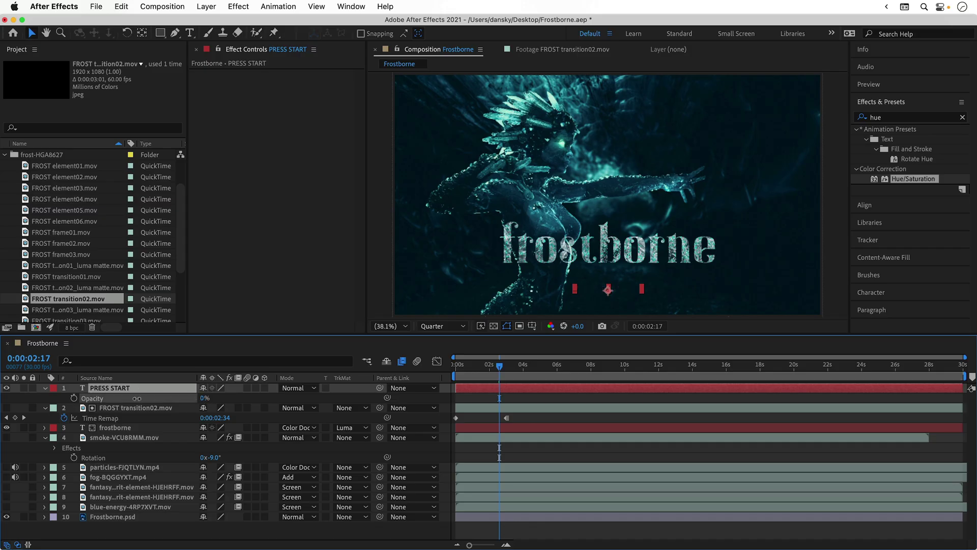
drag(460, 368, 507, 359)
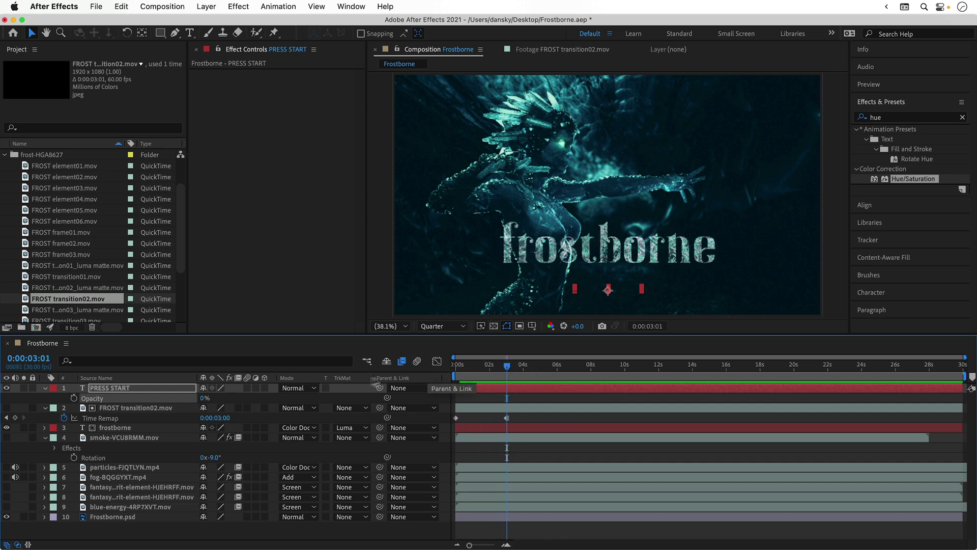
click(75, 397)
key(space)
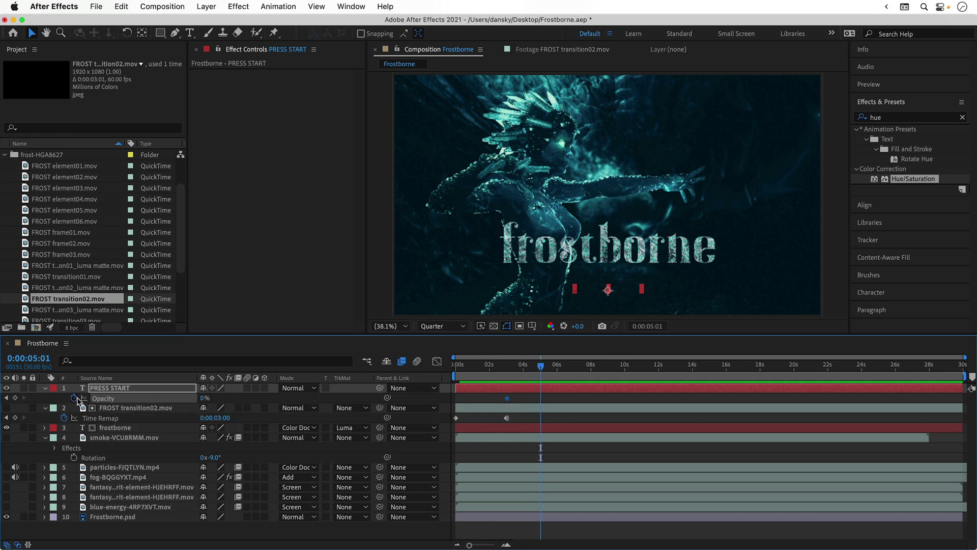
drag(202, 398, 218, 398)
click(301, 392)
click(305, 247)
Step: Move the fade-in keyframe earlier and paste a 0% keyframe later to fade PRESS START out
click(496, 365)
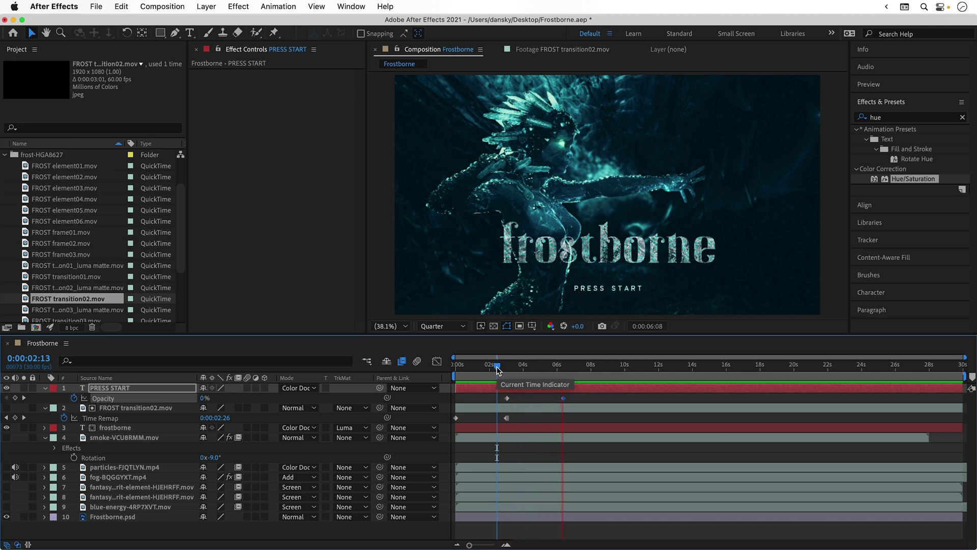
mouse_move(497, 366)
mouse_down()
mouse_move(568, 366)
mouse_move(545, 398)
mouse_move(488, 366)
mouse_up()
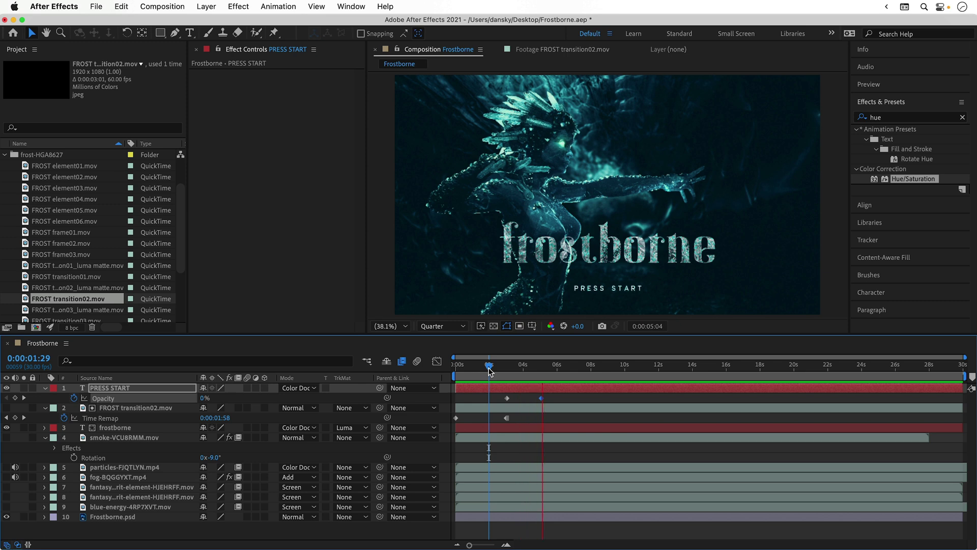
drag(543, 398, 531, 398)
click(507, 398)
key(ctrl+c)
drag(562, 364, 492, 366)
key(ctrl+v)
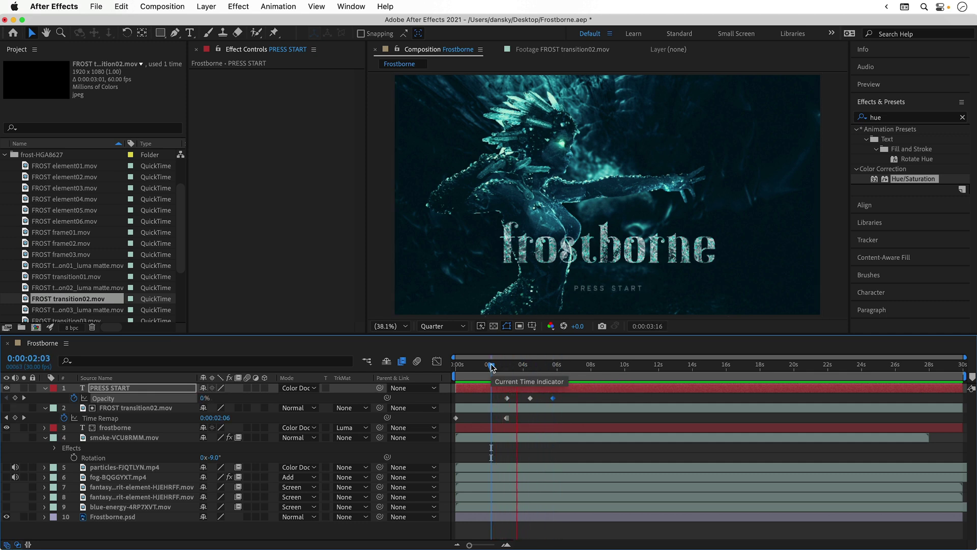
key(space)
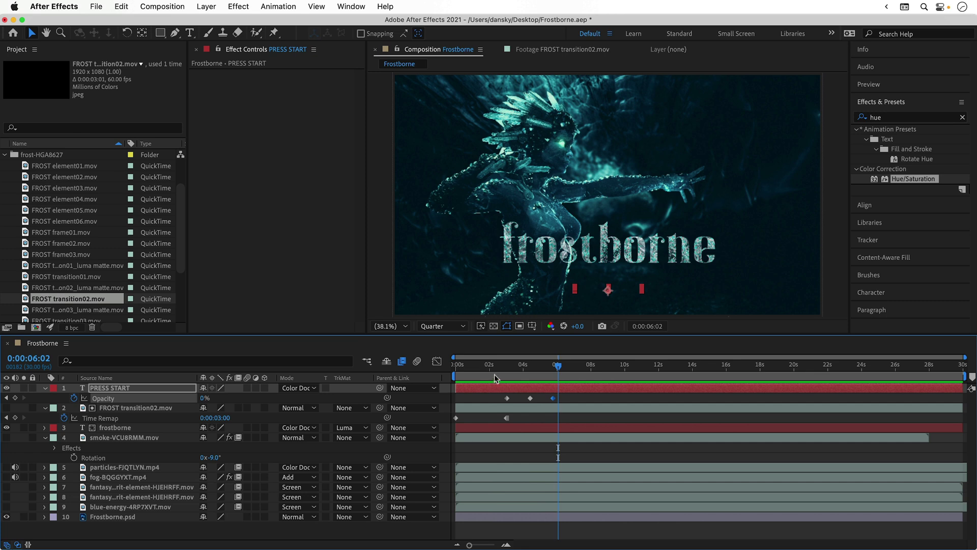
Step: Repeat the three-keyframe pulse at about 13 and 18 seconds, then preview it
drag(499, 396, 571, 399)
click(576, 364)
drag(575, 365, 592, 366)
click(683, 366)
key(cmd+v)
click(769, 366)
key(cmd+v)
click(854, 366)
click(485, 366)
key(space)
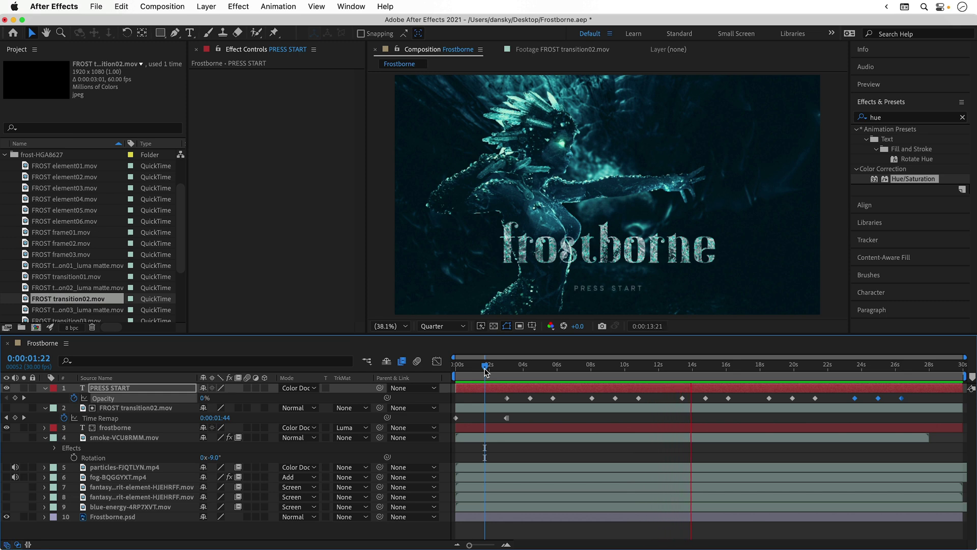
key(space)
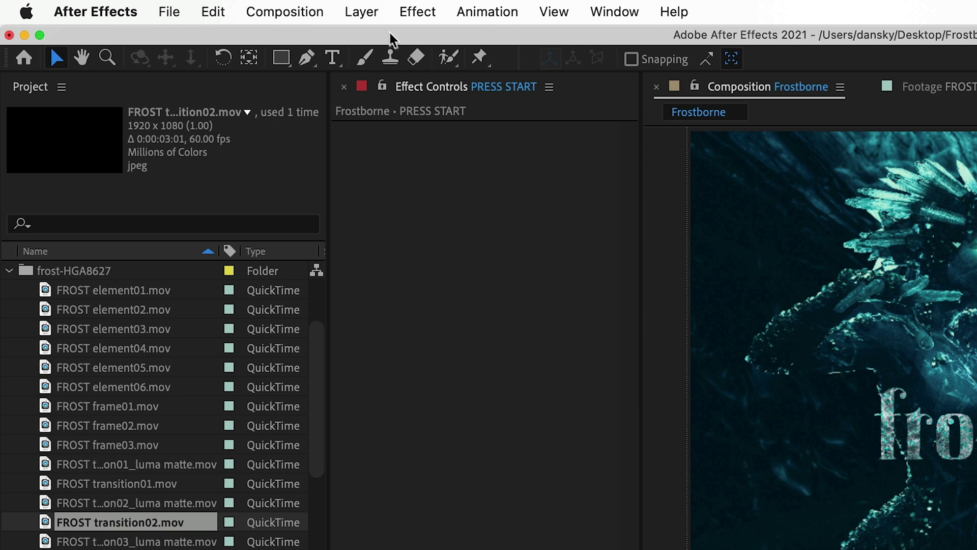
Step: Create a new black solid layer and rename it 'Fade Out'
click(206, 6)
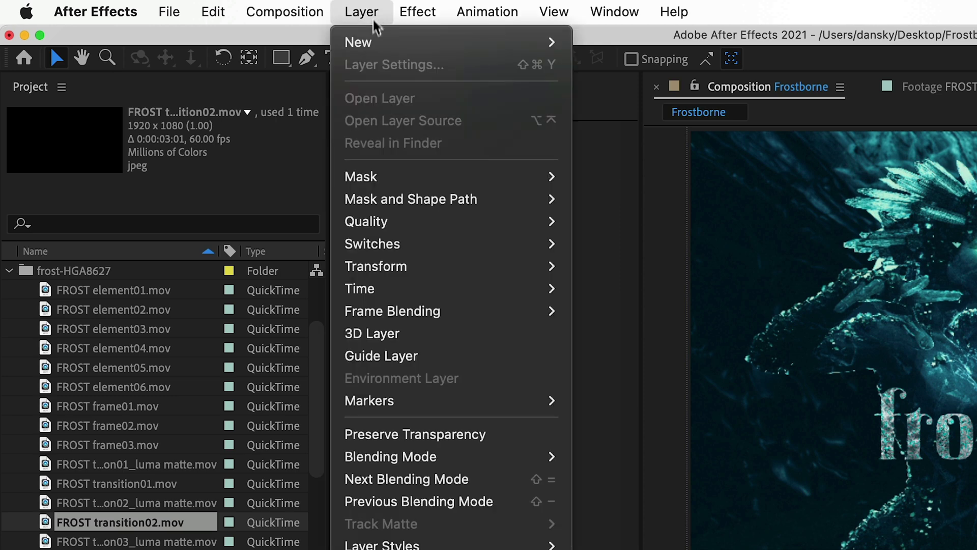
mouse_move(215, 25)
click(604, 65)
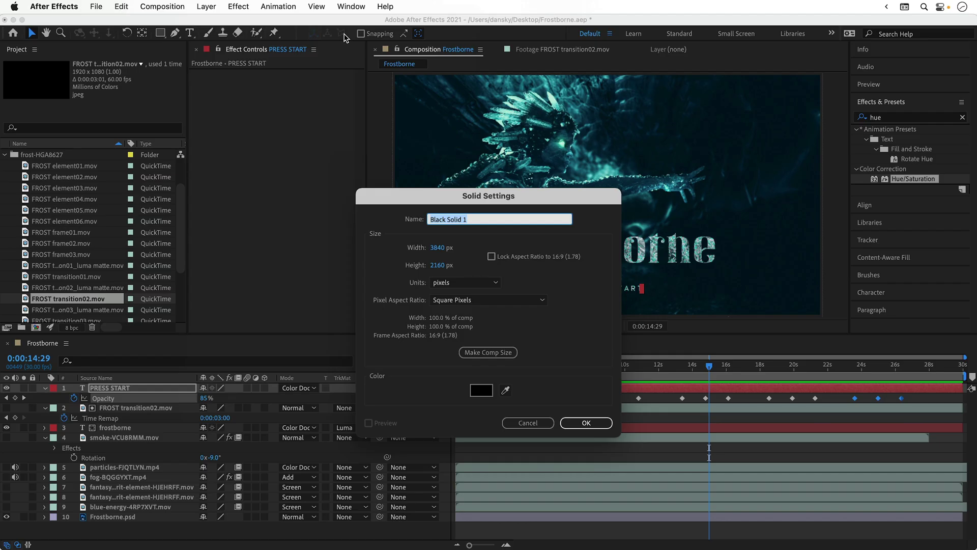
key(Return)
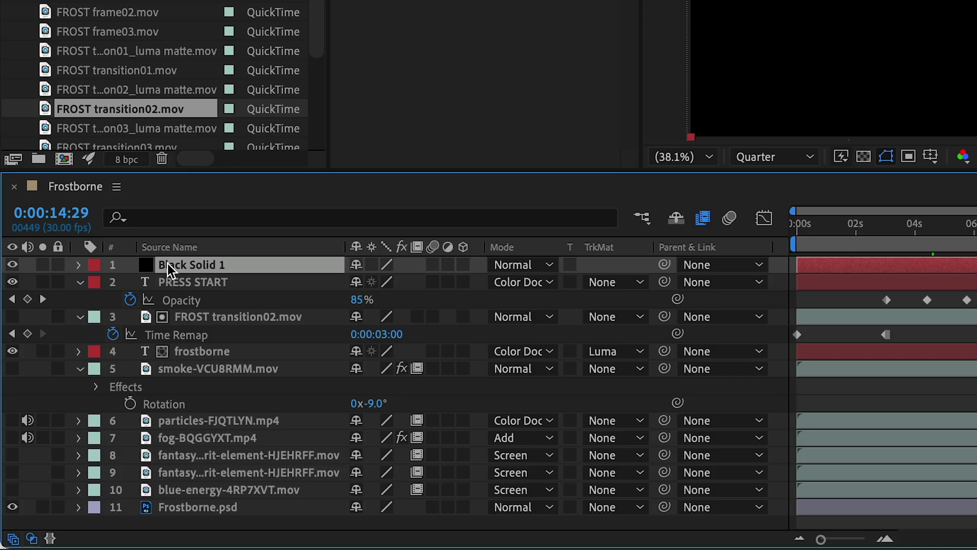
right_click(167, 264)
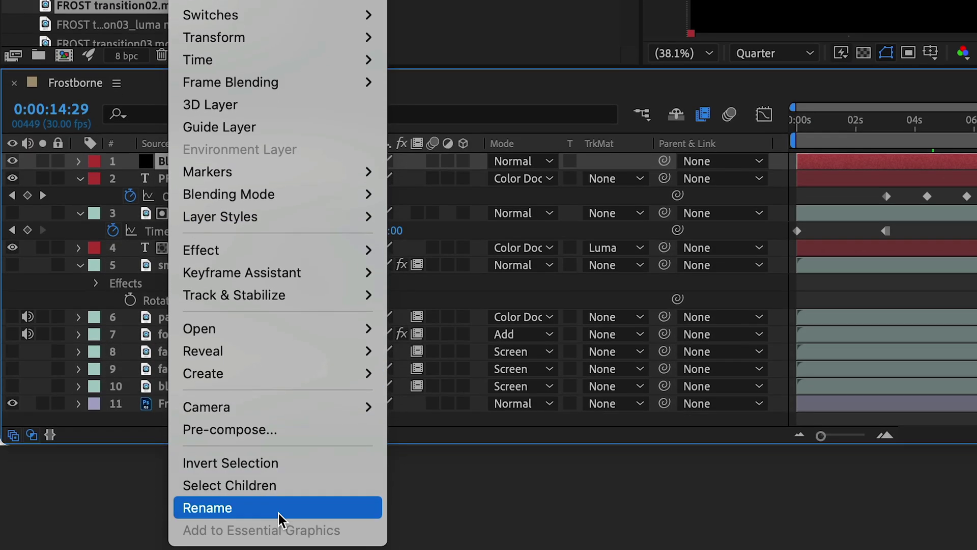
click(278, 509)
text(Fade Out)
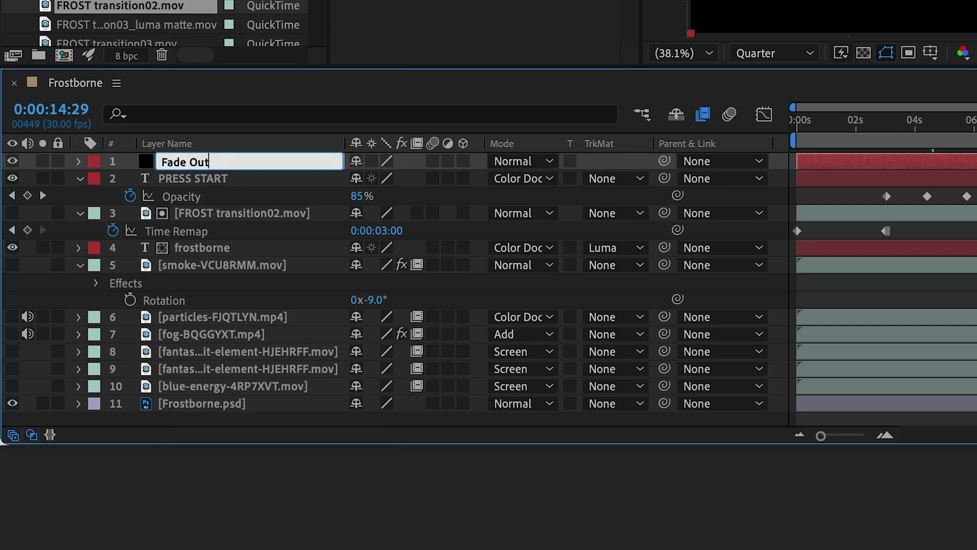
key(Return)
Step: Set Fade Out opacity to 0% with a keyframe at 0:00:23:14, deleting PRESS START's later keyframes
key(t)
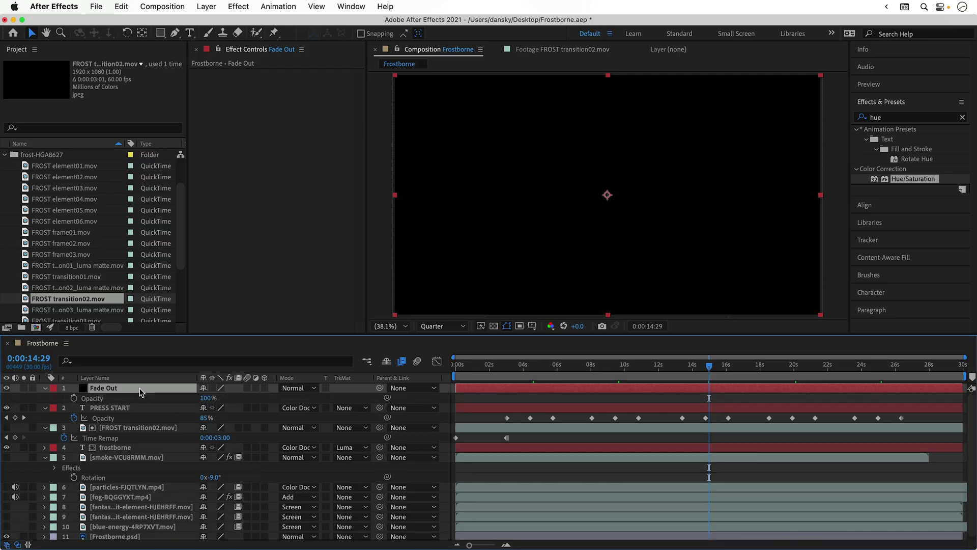
drag(203, 401, 194, 402)
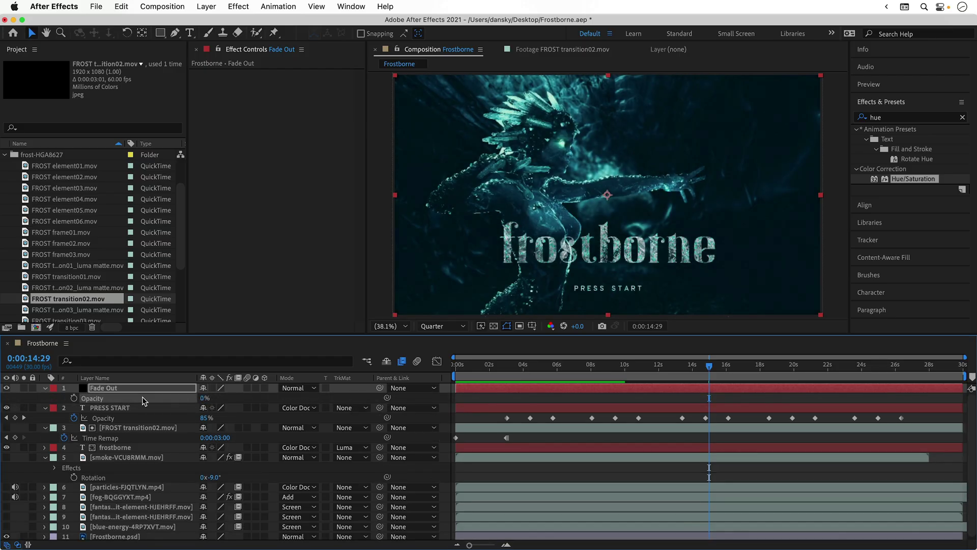
click(841, 365)
drag(844, 366, 852, 365)
drag(844, 413, 918, 422)
key(Delete)
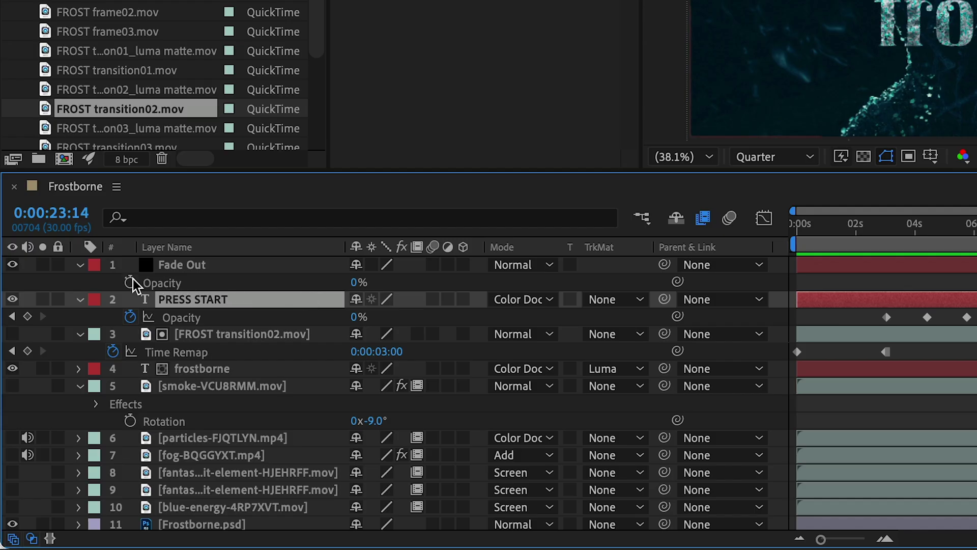
click(74, 397)
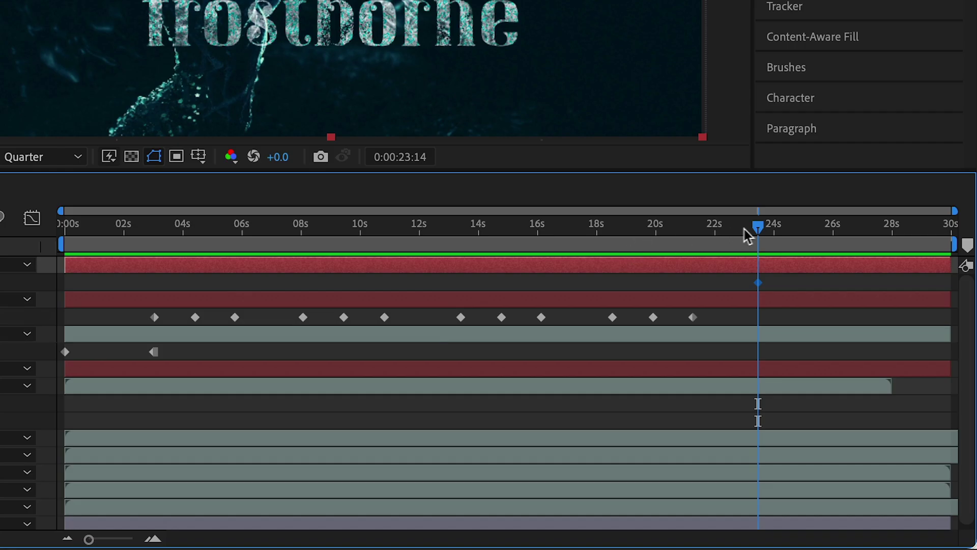
Step: Keyframe Fade Out to 100% near 0:00:24:27, then pull that keyframe earlier for a quicker fade
drag(976, 227, 976, 229)
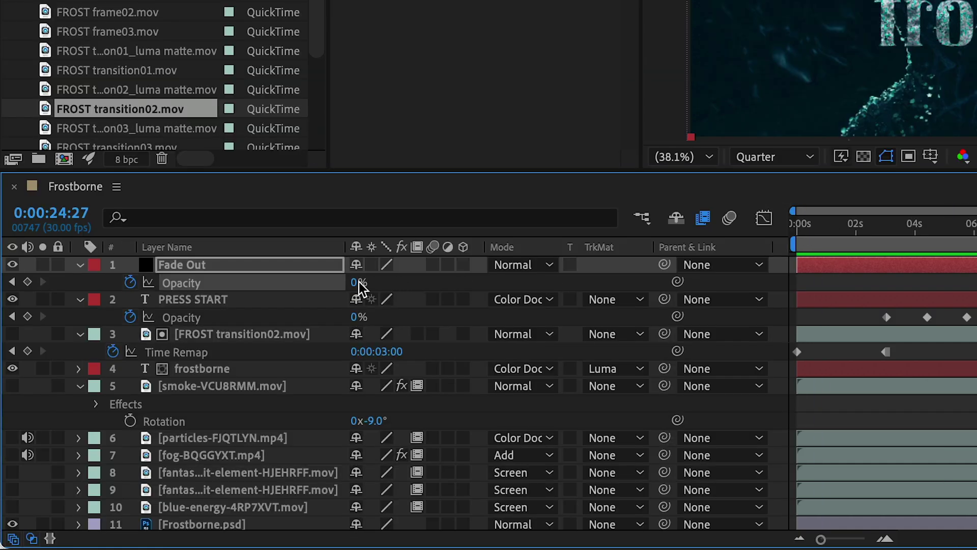
drag(0, 284, 0, 283)
drag(396, 283, 543, 286)
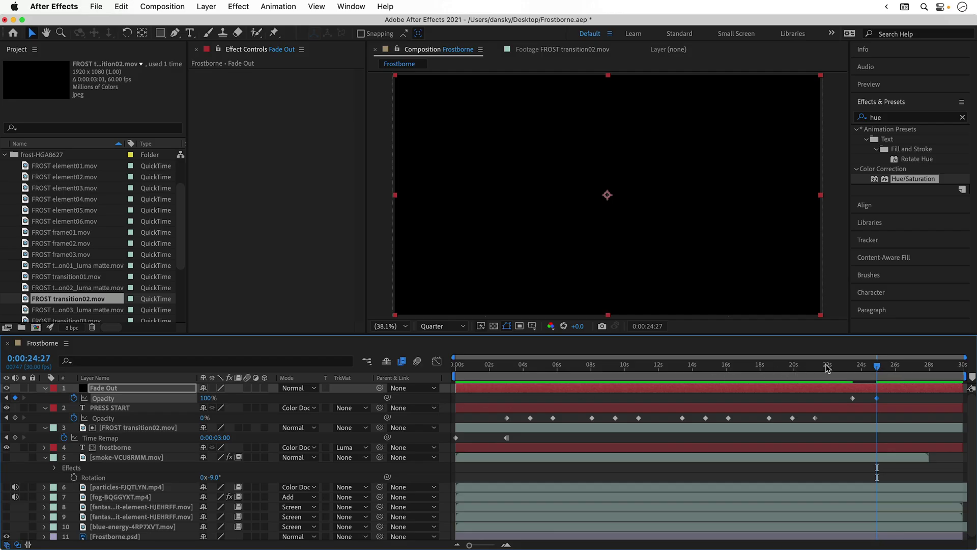
click(827, 366)
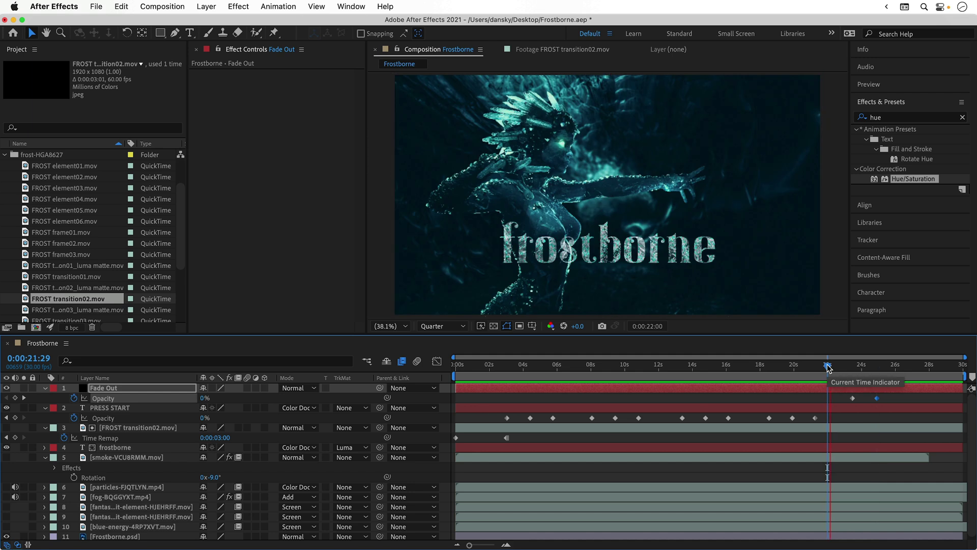
key(space)
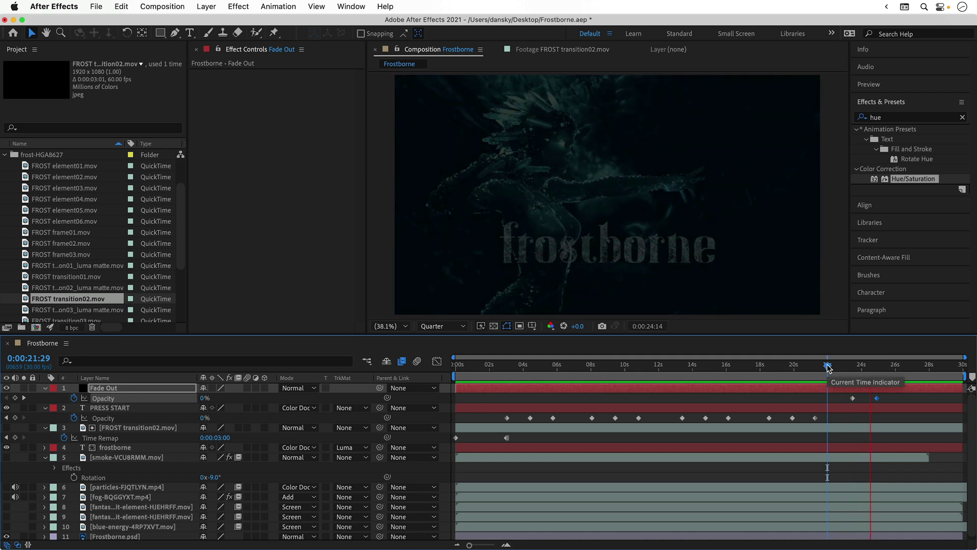
key(space)
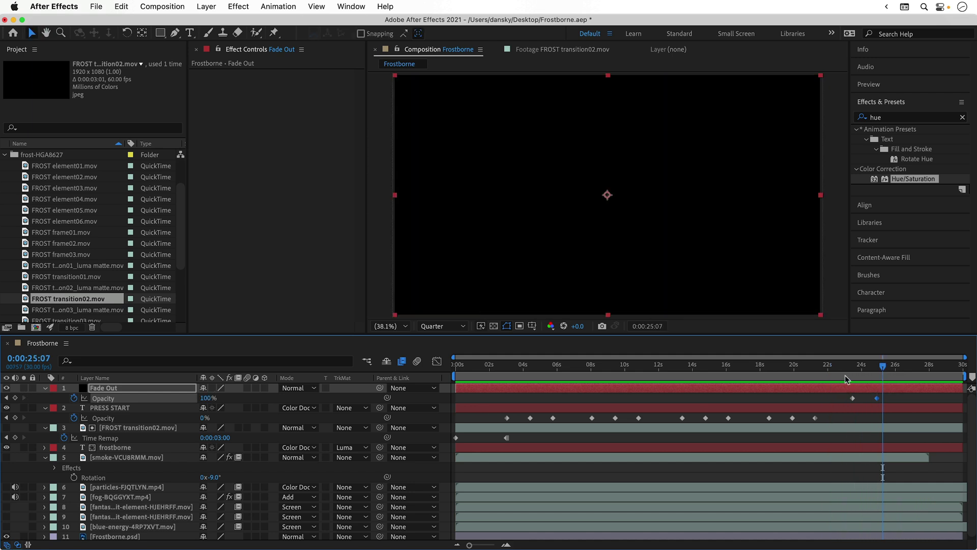
drag(878, 398, 872, 398)
click(834, 365)
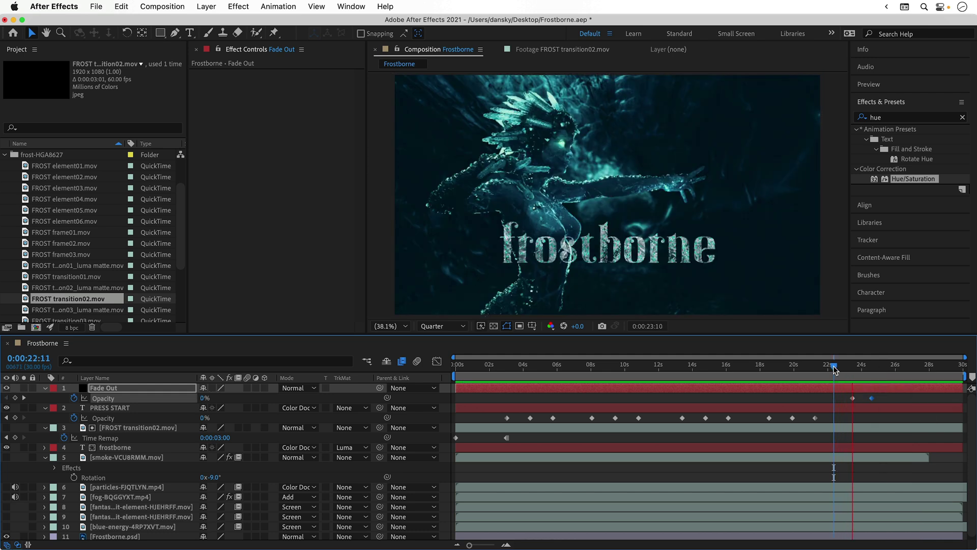
key(space)
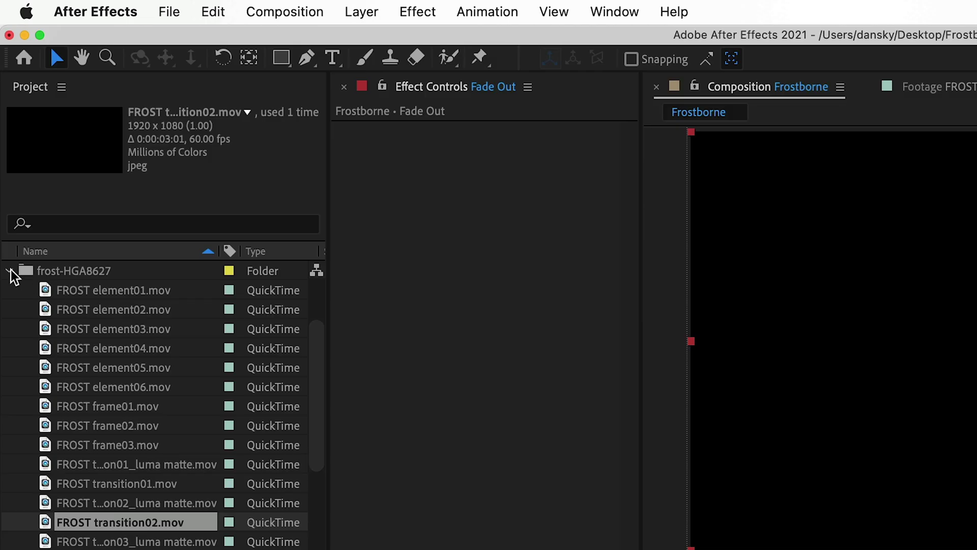
Step: Place 12831 cash game click.wav in the timeline between Fade Out and PRESS START
click(5, 154)
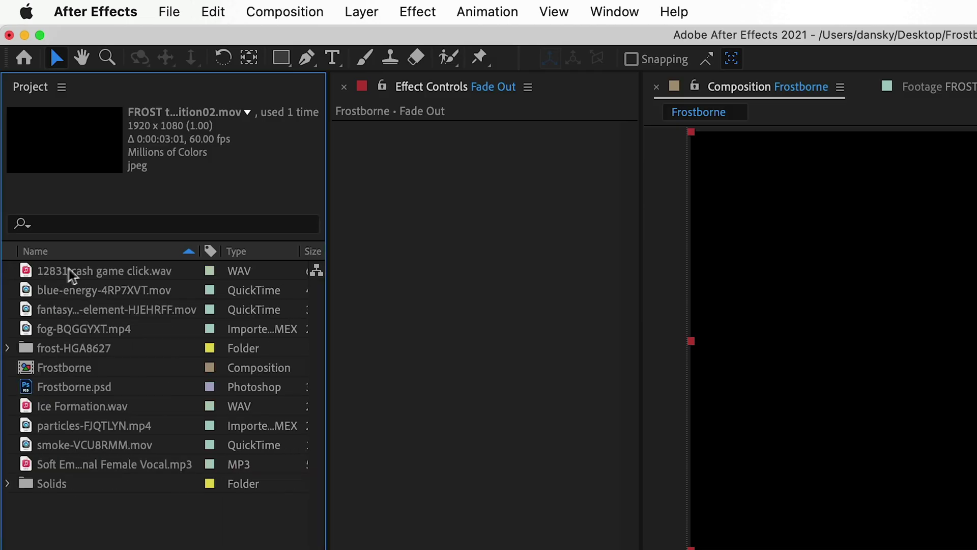
drag(75, 275, 221, 549)
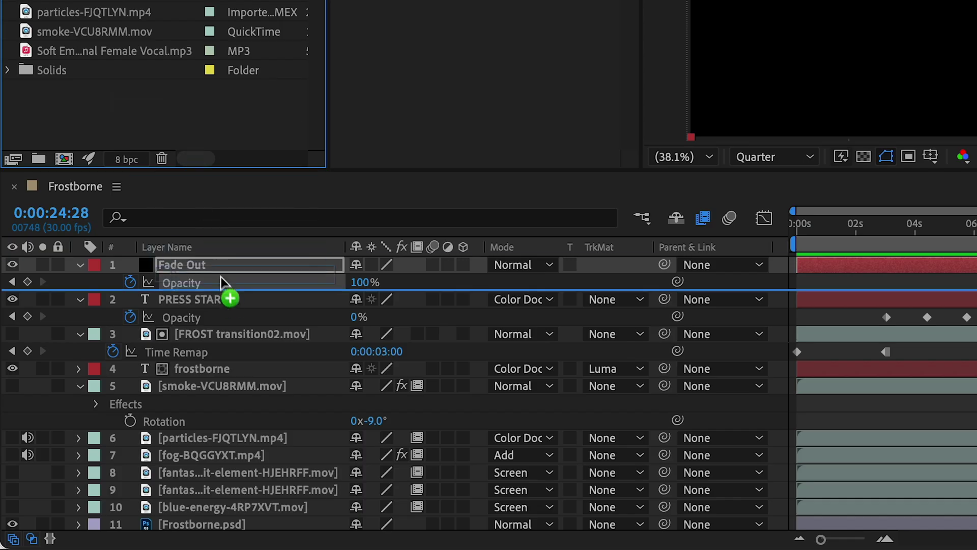
drag(221, 277, 225, 289)
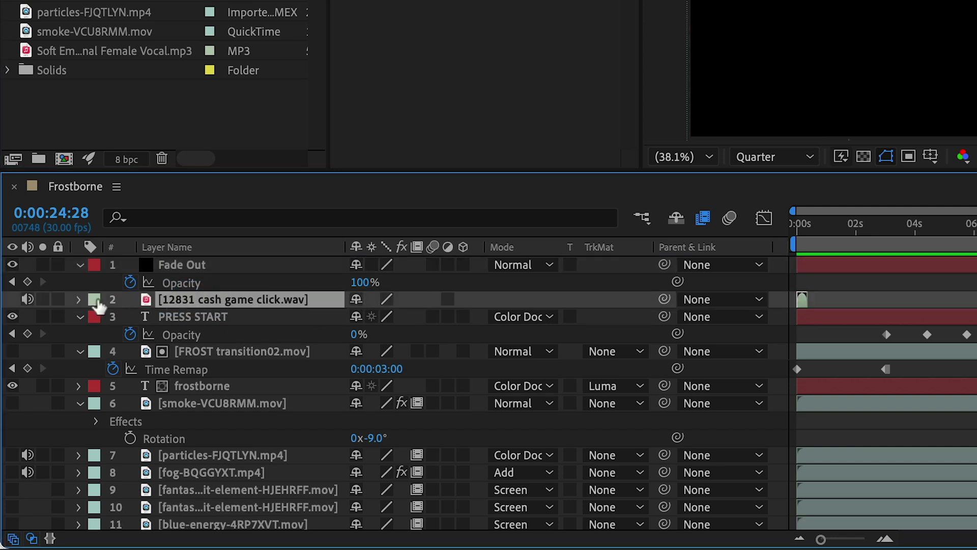
Step: Show the click sound's waveform, slide the clip to about 23 seconds, and preview the ending
click(78, 300)
click(96, 318)
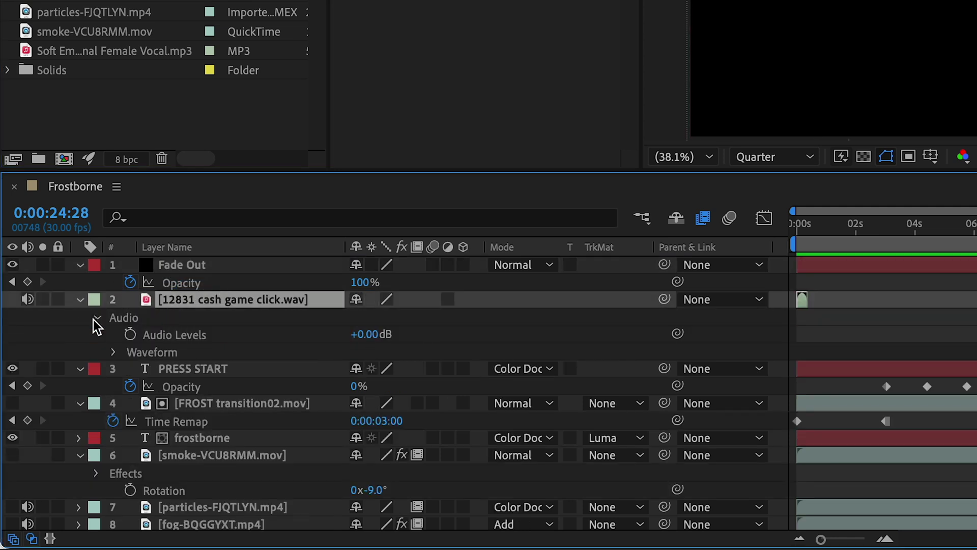
click(112, 351)
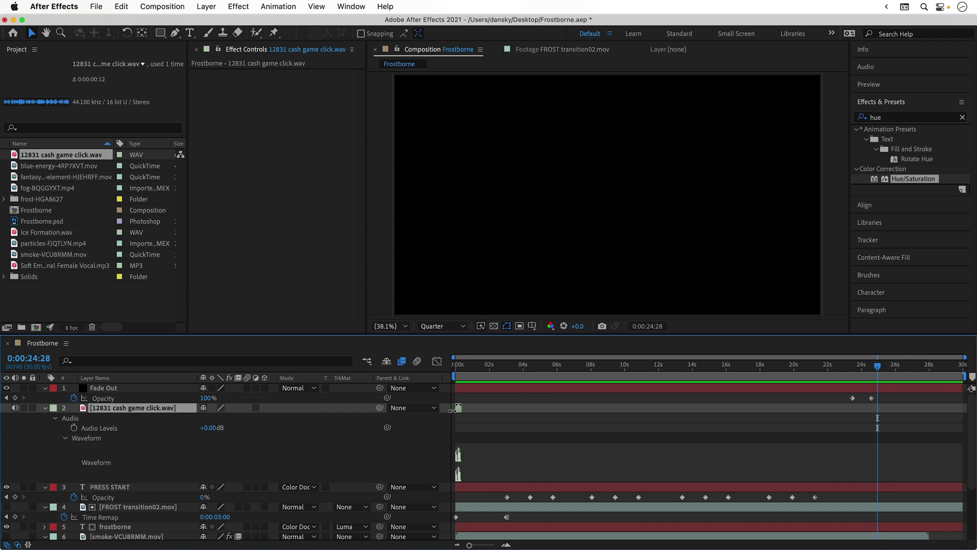
drag(459, 411, 853, 407)
click(840, 367)
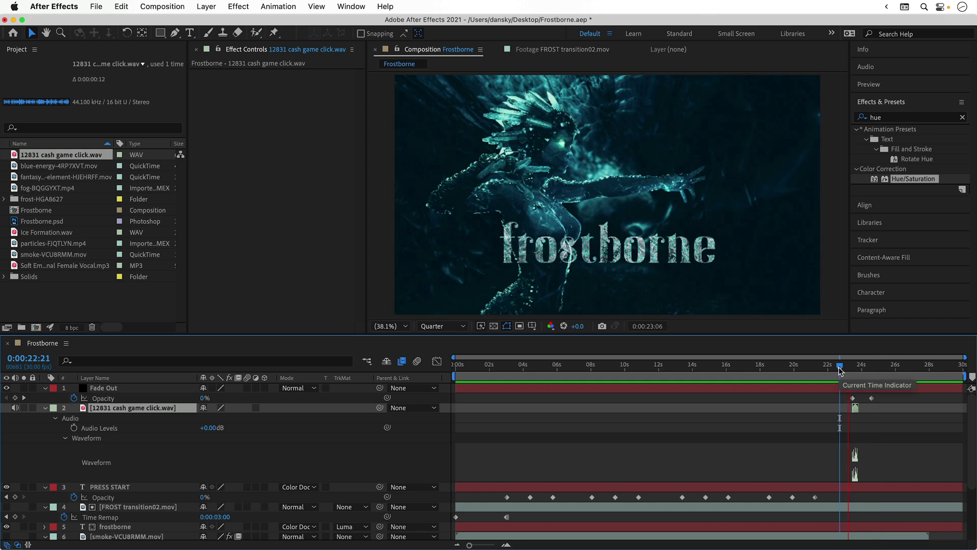
key(space)
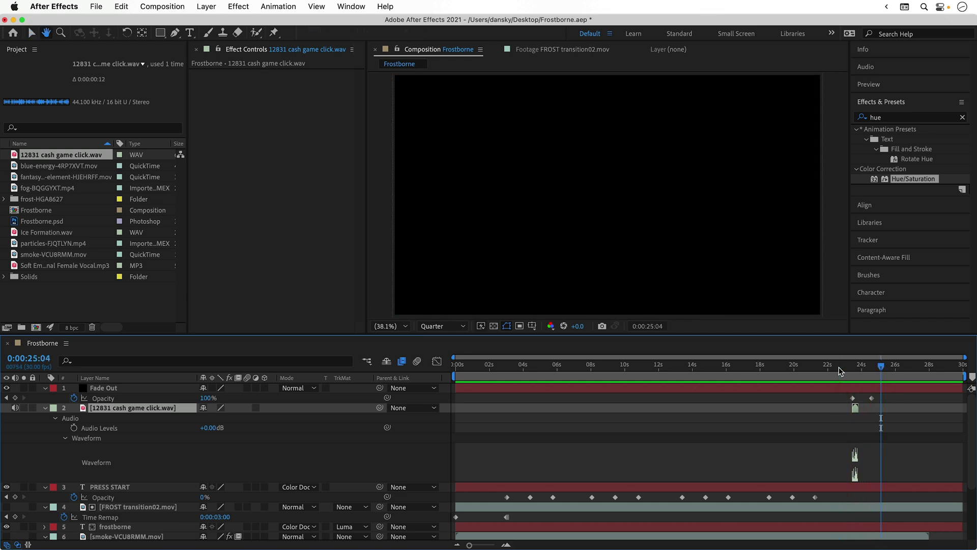
Step: Add Ice Formation.wav to the composition above the smoke and reveal its audio levels and waveform
click(46, 407)
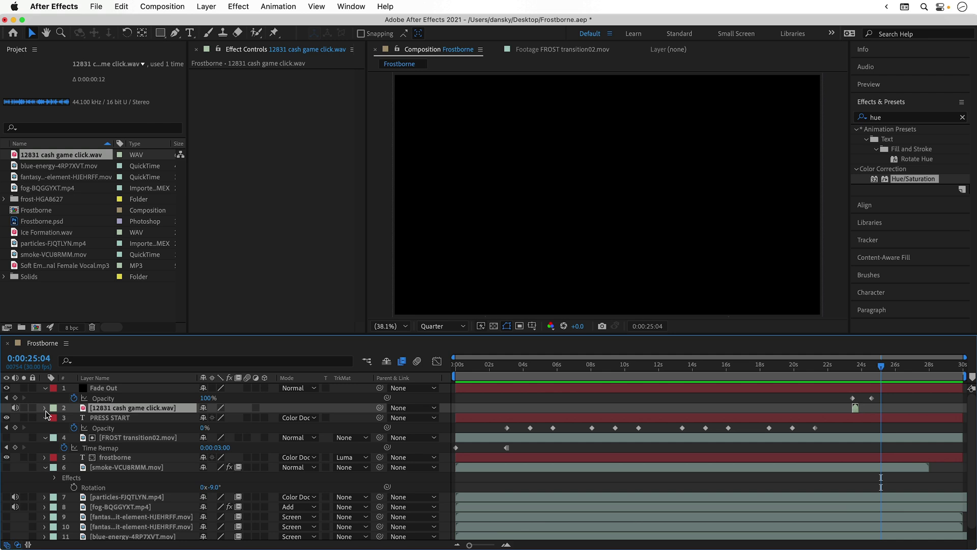
click(44, 388)
click(45, 407)
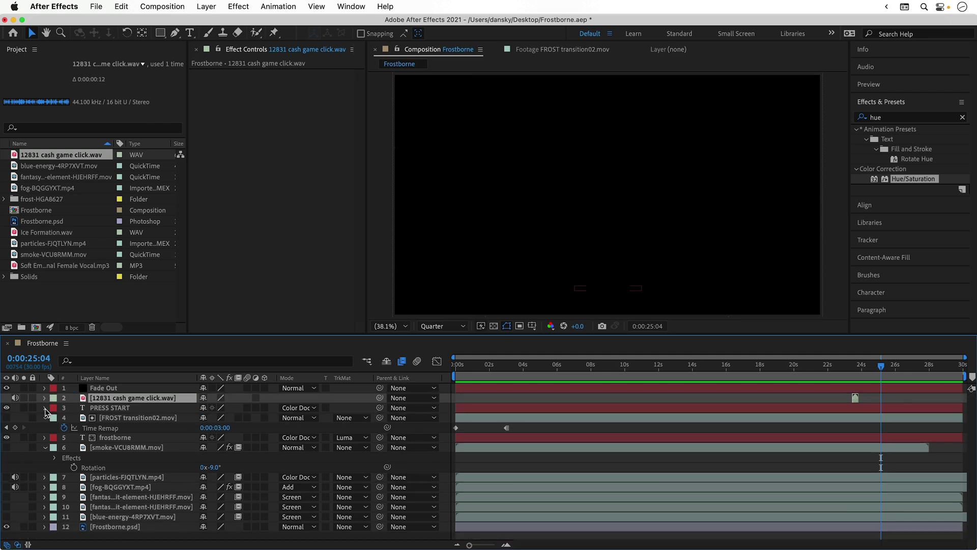
click(51, 232)
drag(68, 281, 48, 448)
click(45, 448)
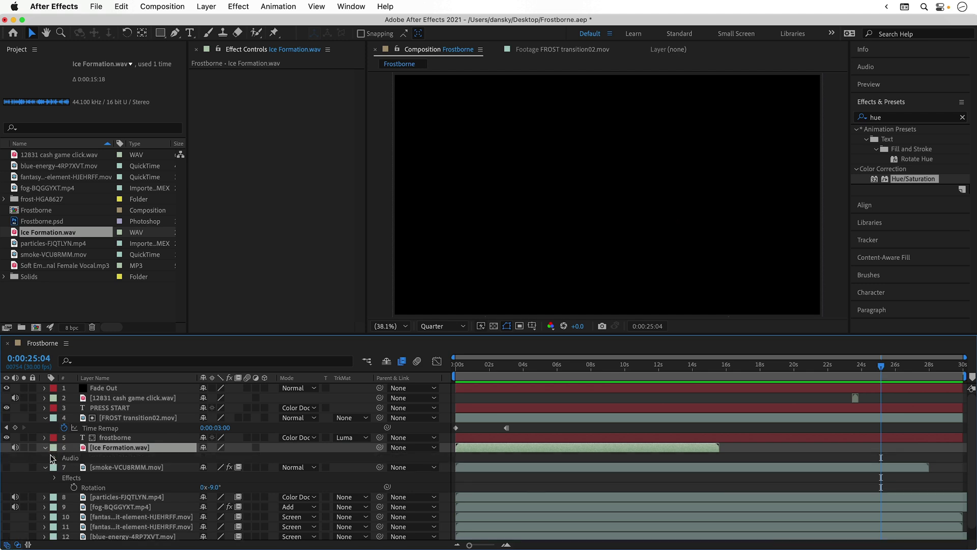
click(55, 457)
click(65, 477)
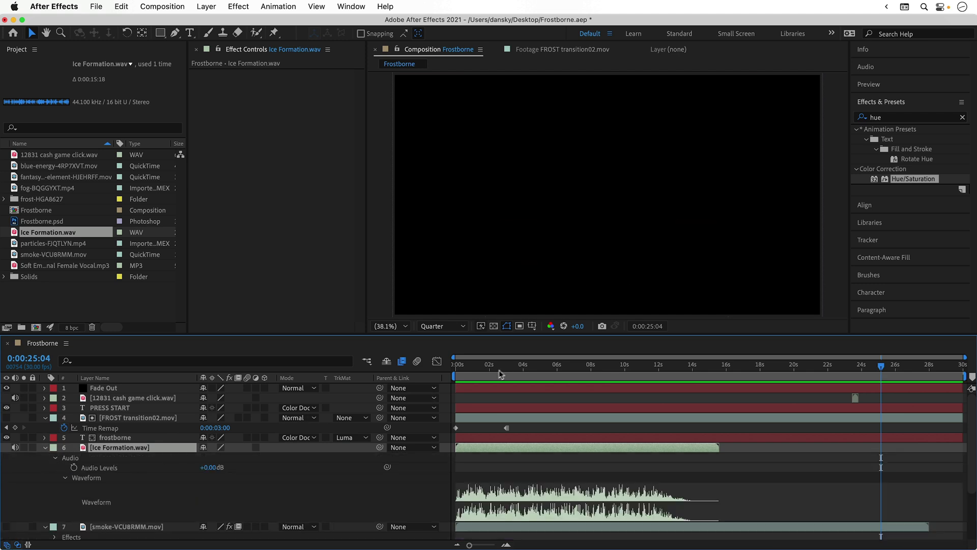
Step: Keyframe Ice Formation's volume at 0:00:02:20 and turn it down at about 11 seconds
click(454, 368)
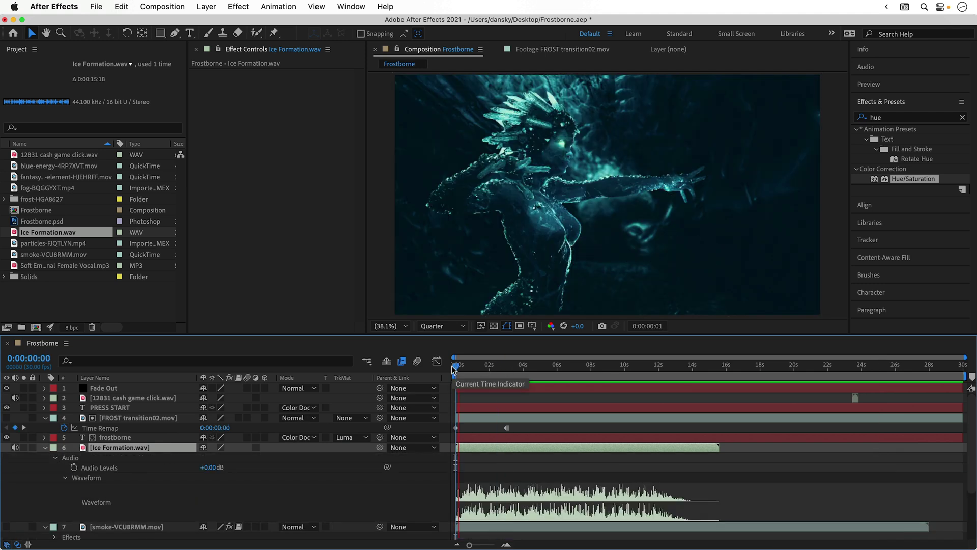
key(space)
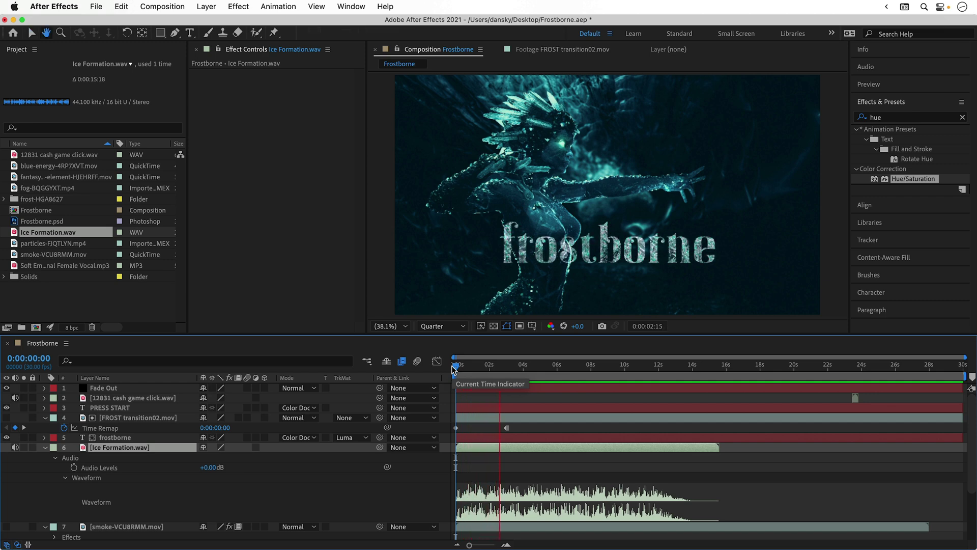
key(space)
key(alt+shift+l)
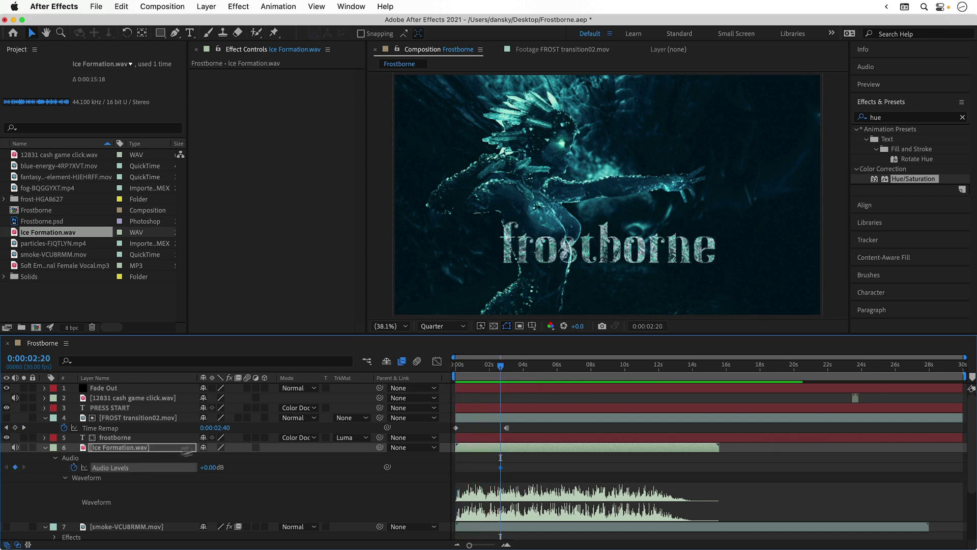
drag(500, 367, 645, 368)
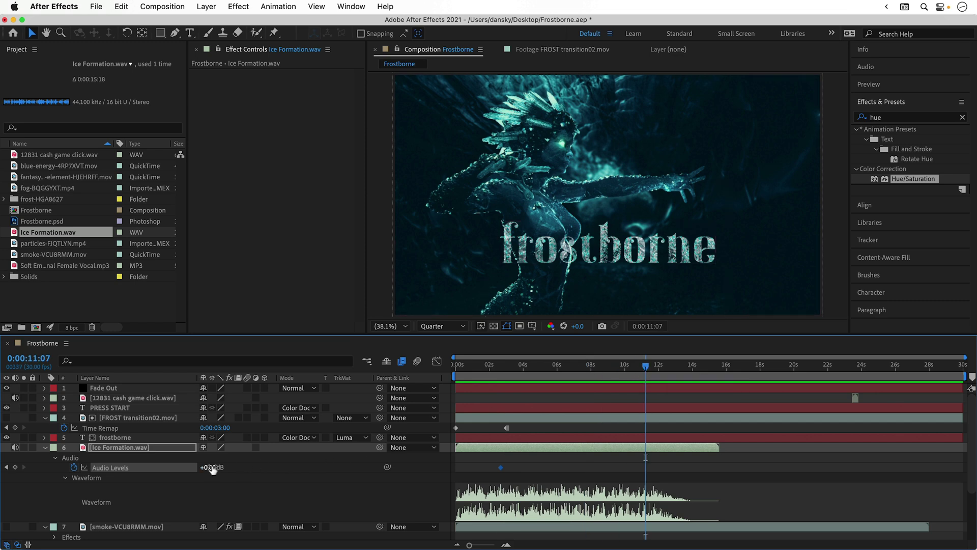
drag(211, 469, 173, 467)
drag(510, 366, 450, 366)
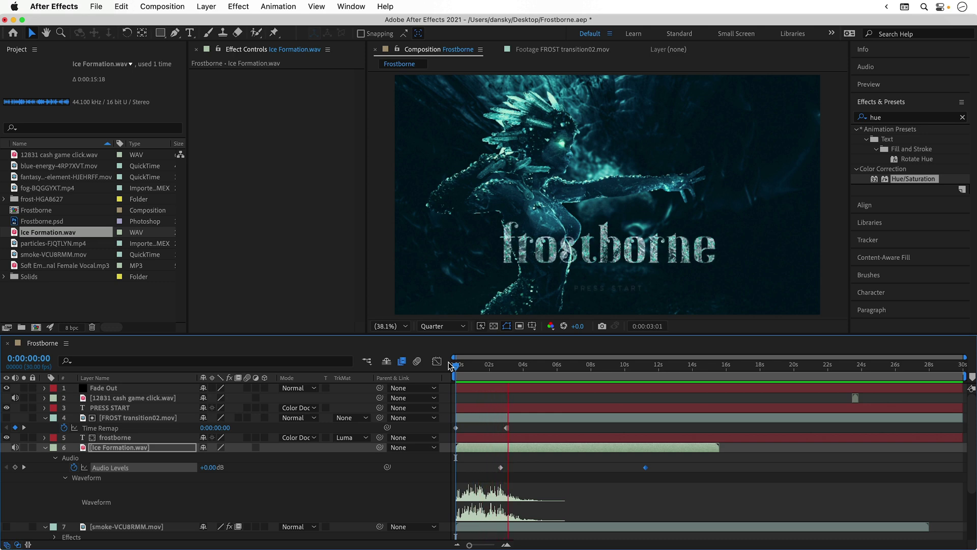
key(space)
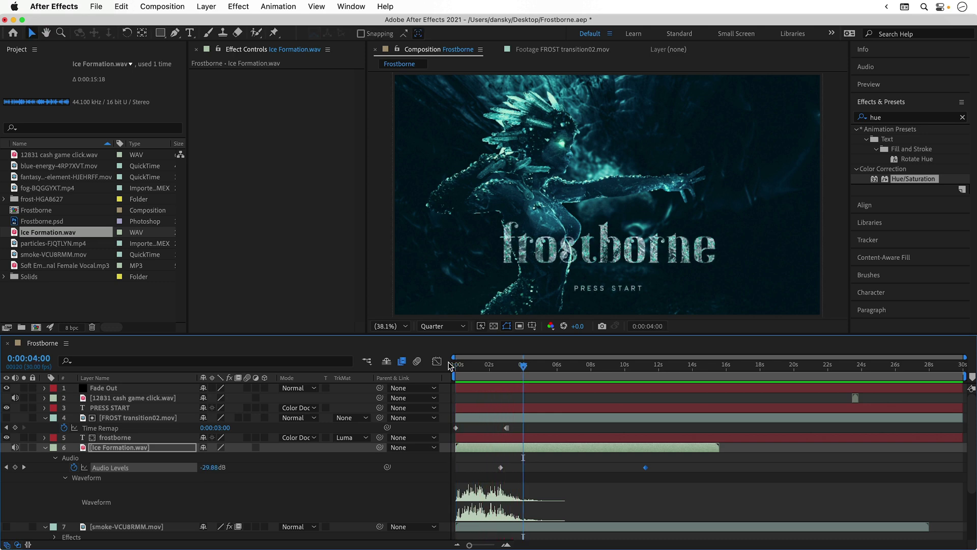
Step: Move the first volume keyframe to about 1 second and the fade-out keyframe to about 14 seconds
drag(500, 467, 475, 468)
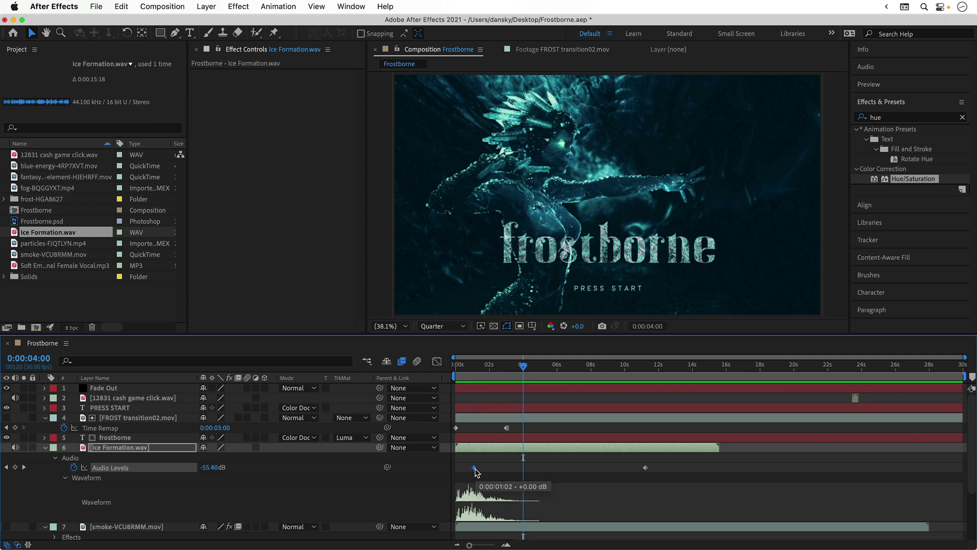
click(453, 368)
key(space)
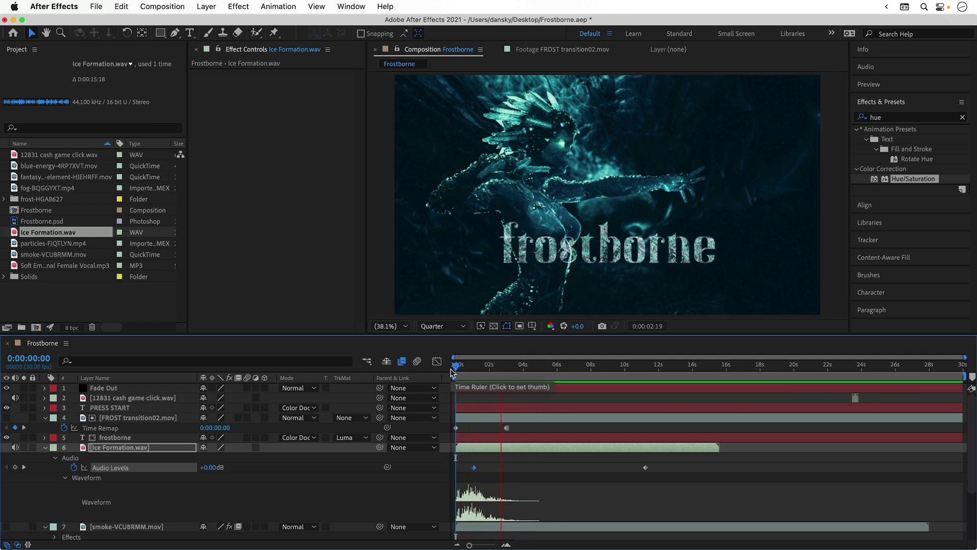
key(space)
click(648, 467)
drag(649, 467, 695, 468)
Step: Set the starting Audio Levels keyframe to -5 dB and preview the fade with sound
click(6, 467)
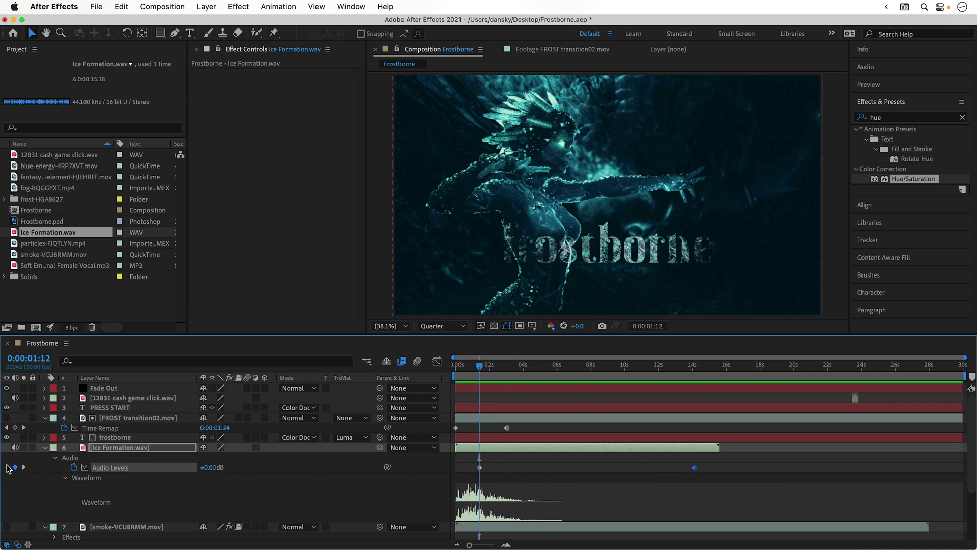
click(209, 466)
text(-5)
key(Return)
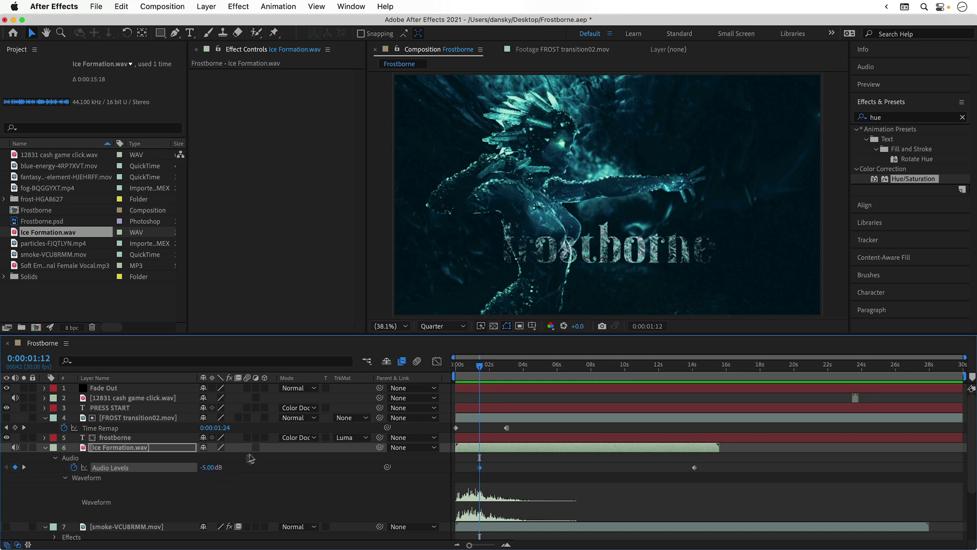
drag(481, 370, 450, 375)
key(space)
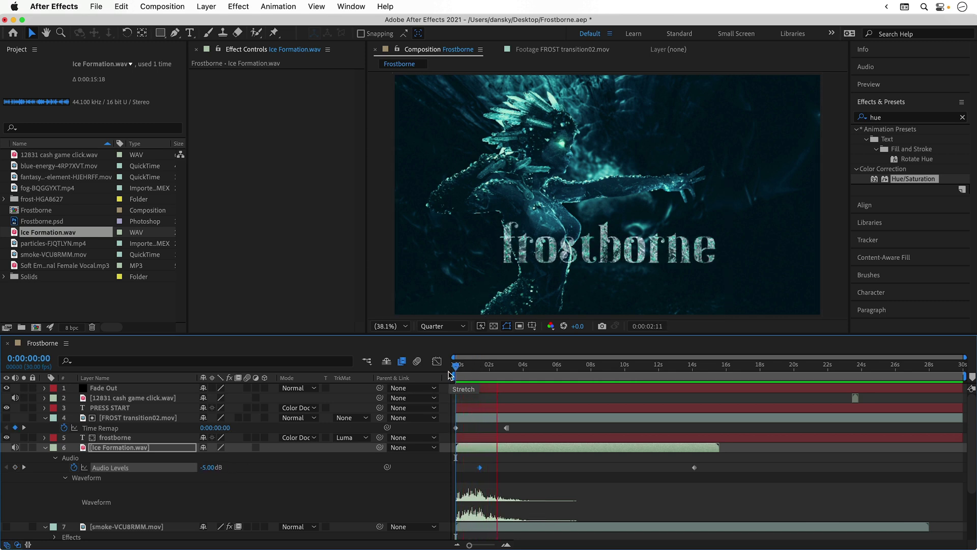
key(space)
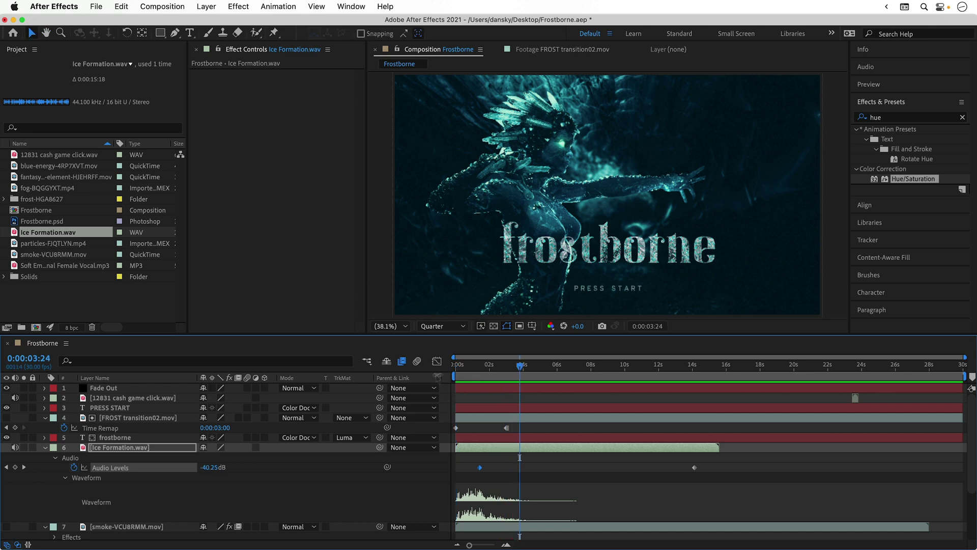
click(44, 447)
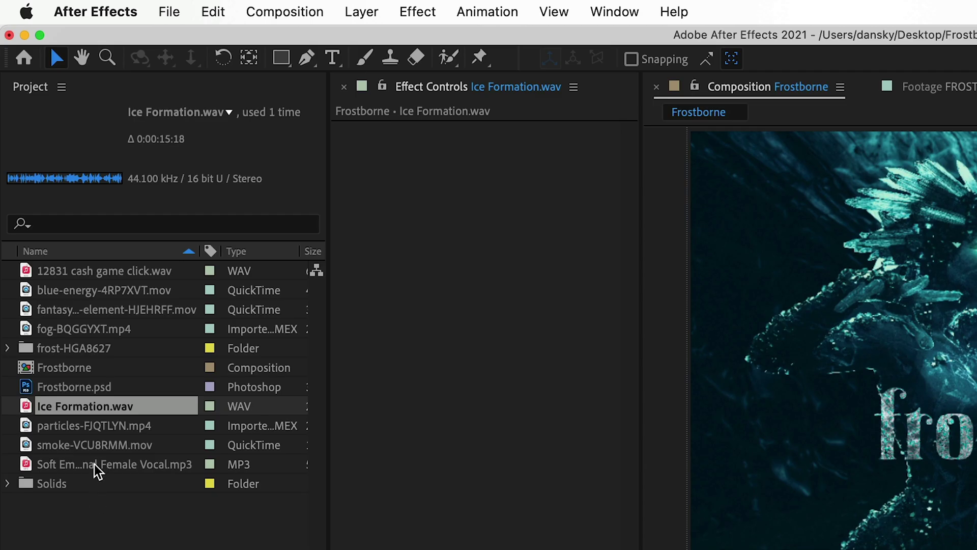
Step: Place Soft Emotional Female Vocal.mp3 as the bottom layer and preview it from the start
click(94, 464)
drag(94, 464, 227, 510)
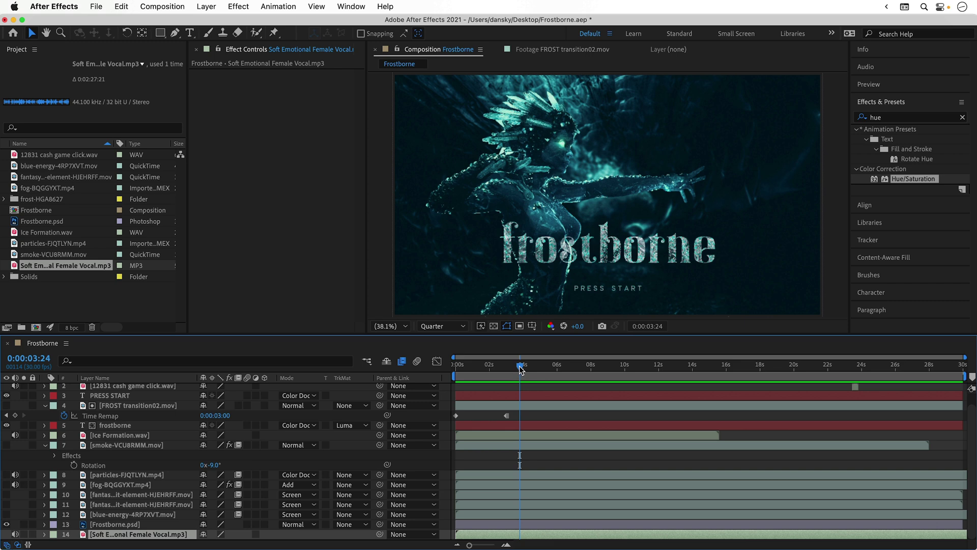
drag(520, 366, 451, 370)
key(space)
drag(563, 369, 451, 370)
Step: Save the project and create a new adjustment layer on top
key(super+s)
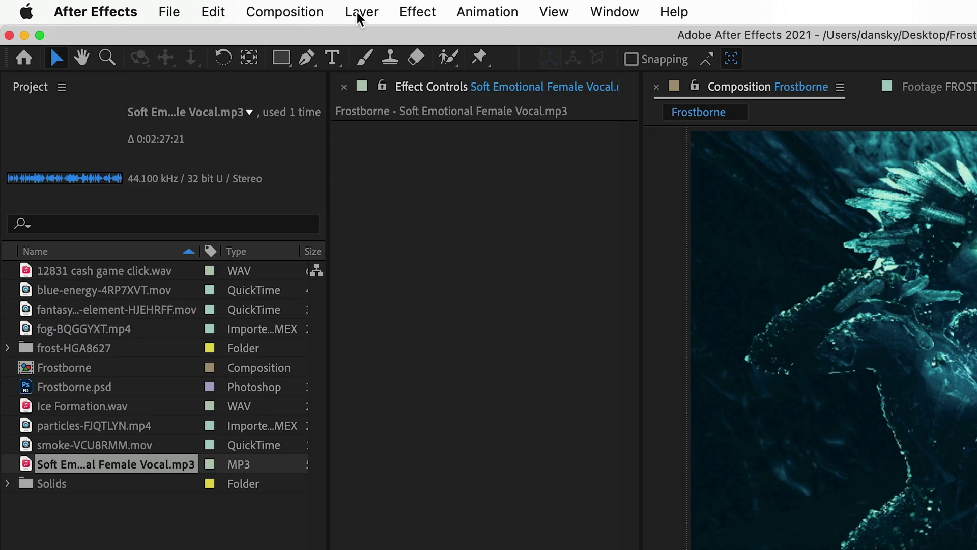
click(205, 7)
mouse_move(255, 23)
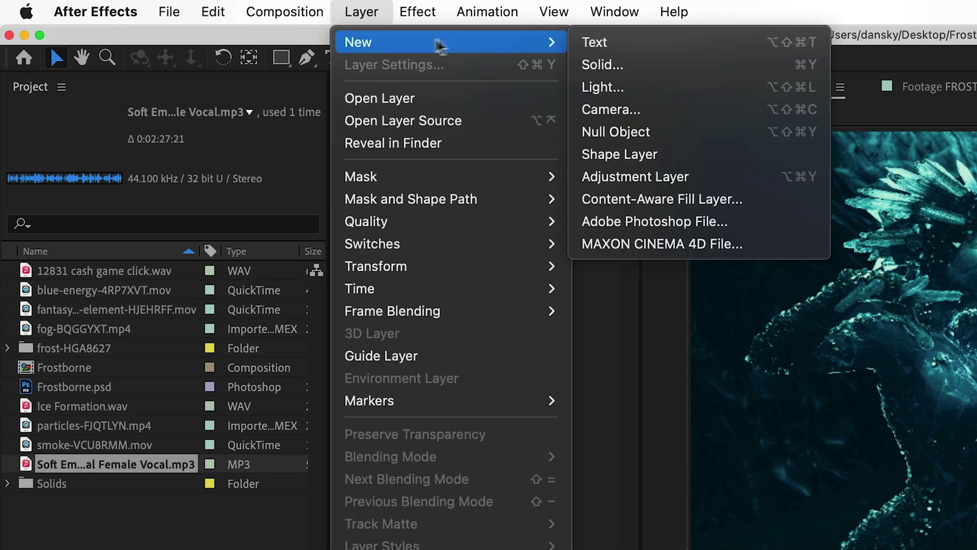
click(594, 177)
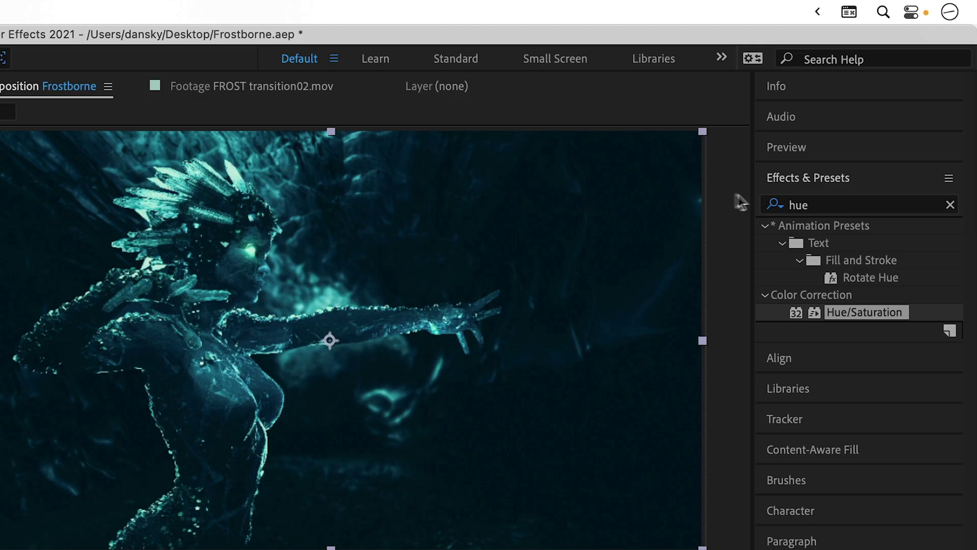
Step: Apply Lumetri Color to the adjustment layer and brighten the highlights
click(841, 203)
text(lumetr)
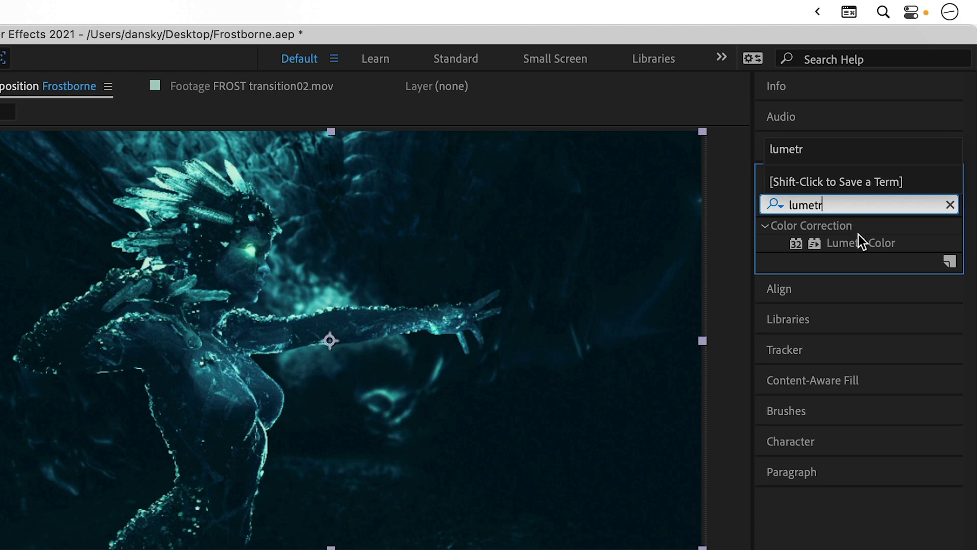
drag(860, 242, 256, 267)
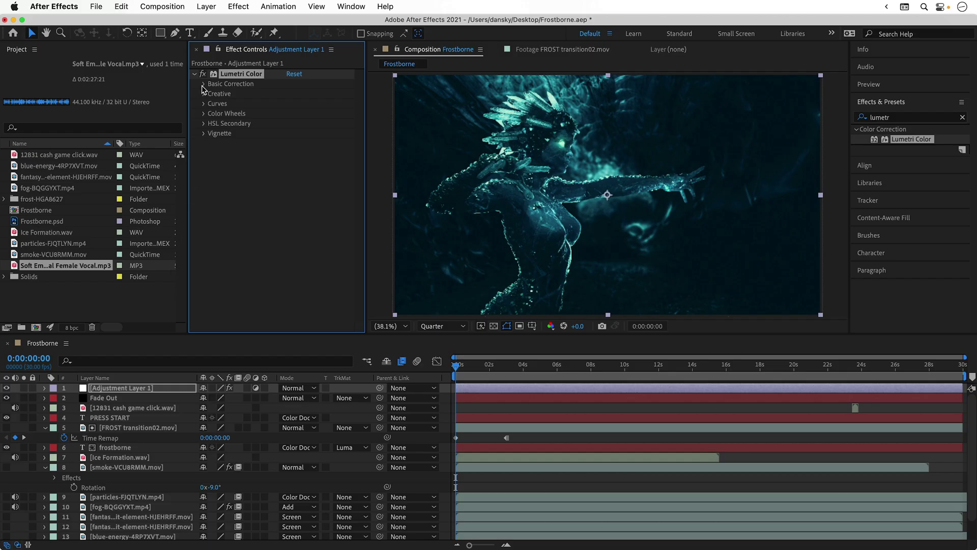
click(203, 85)
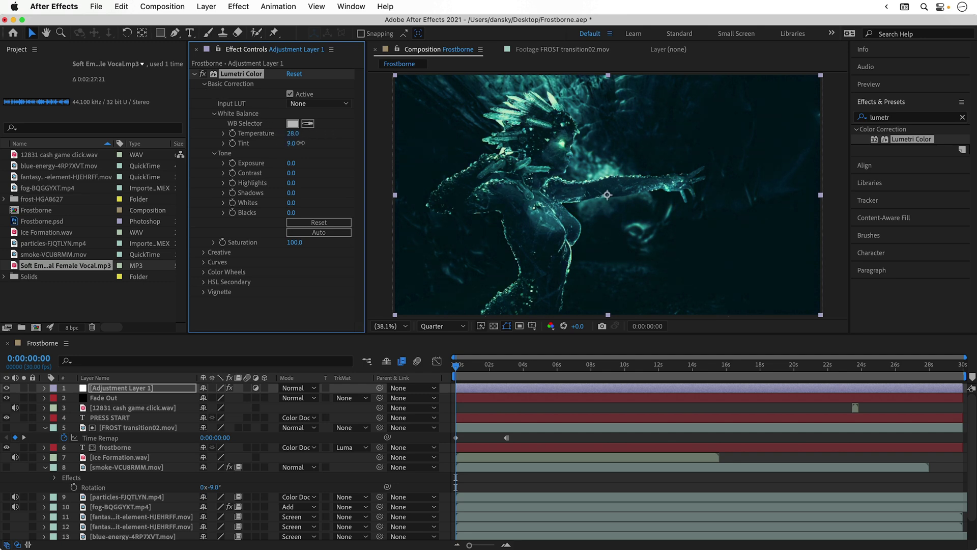
drag(293, 185, 331, 181)
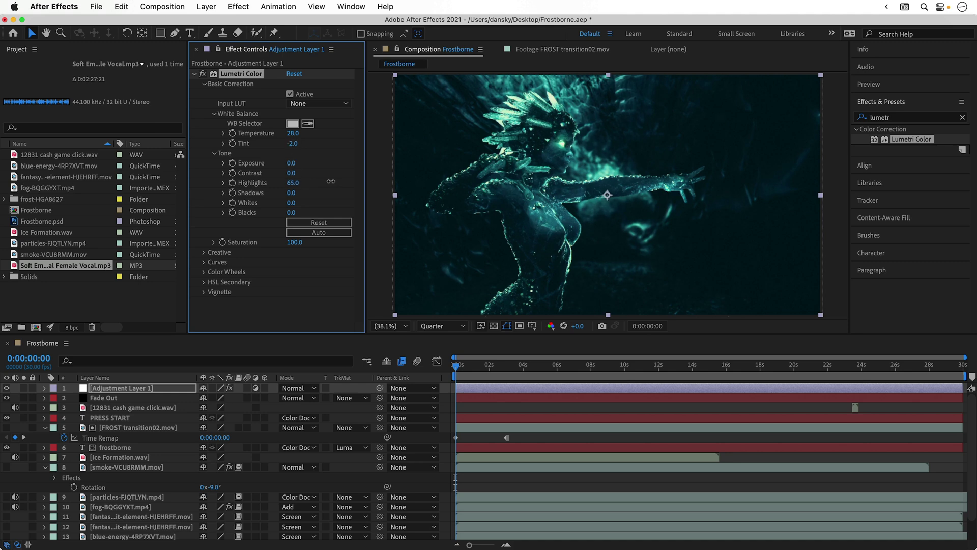
Step: Use the SL BLUE COLD creative look instead of Fuji ETERNA 250D, raise contrast, then reveal fog opacity
click(204, 253)
click(314, 174)
click(353, 245)
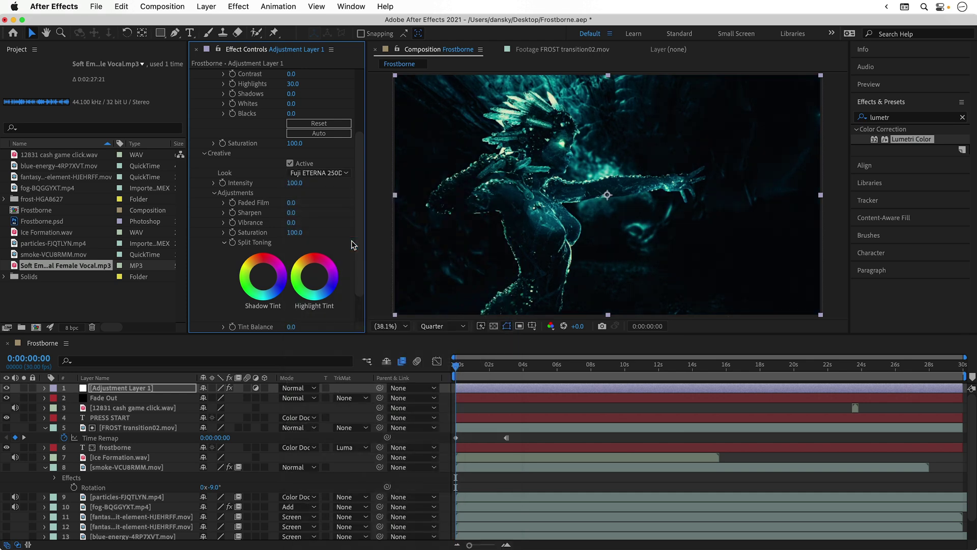
key(super+z)
key(super+z)
key(super+z)
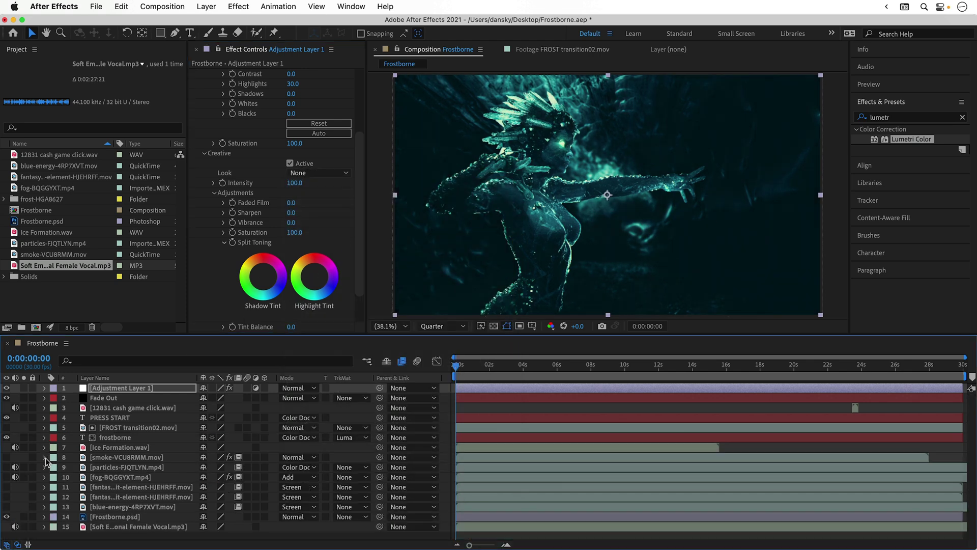
click(311, 174)
click(326, 474)
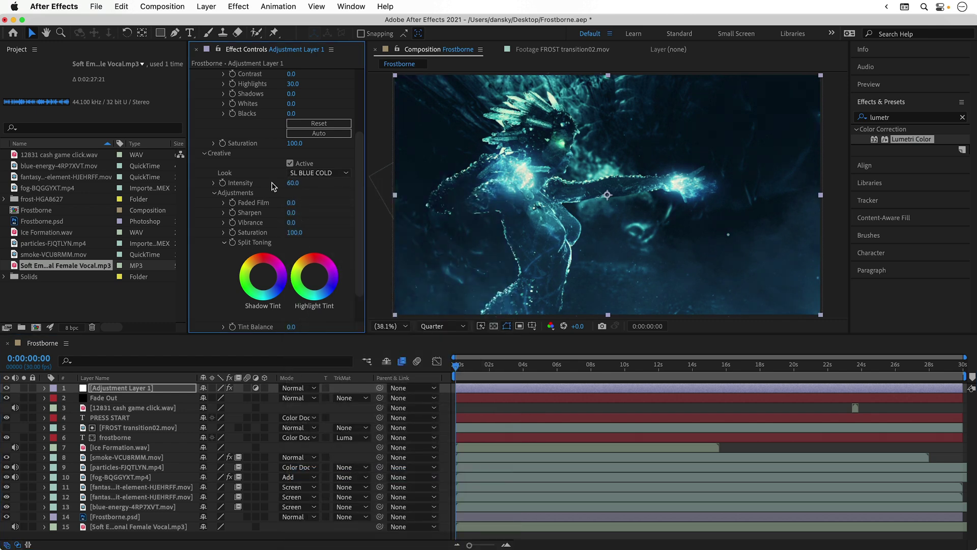
scroll(273, 186, up, 5)
drag(315, 170, 315, 171)
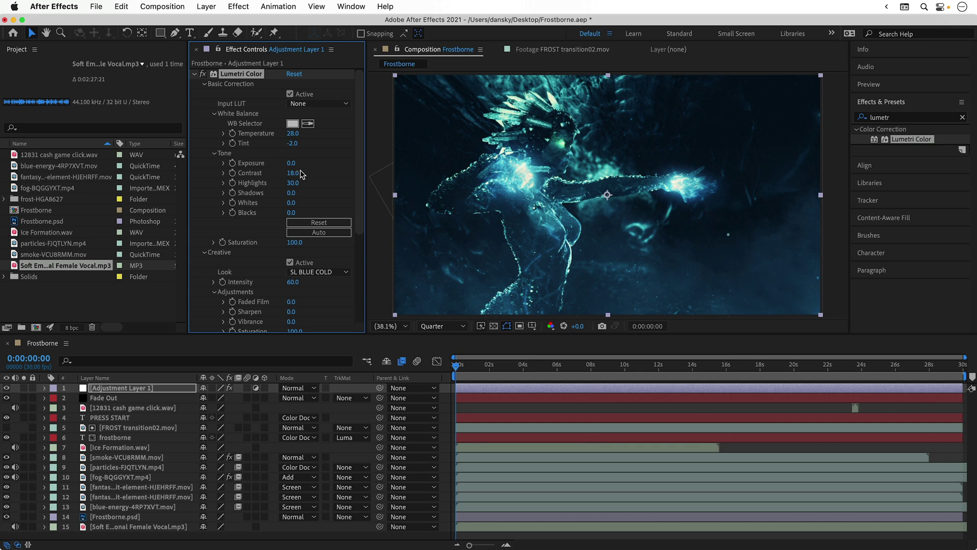
click(110, 477)
key(t)
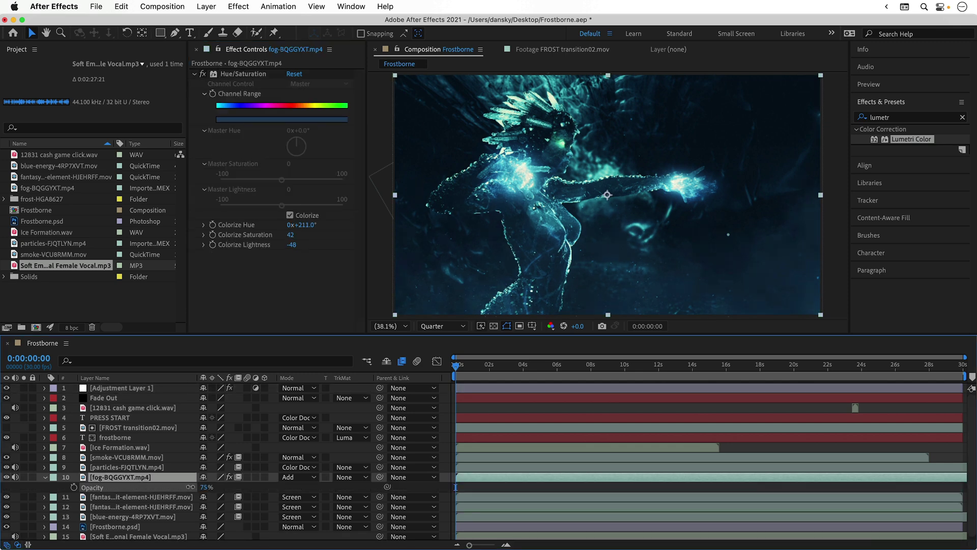
click(45, 477)
click(113, 487)
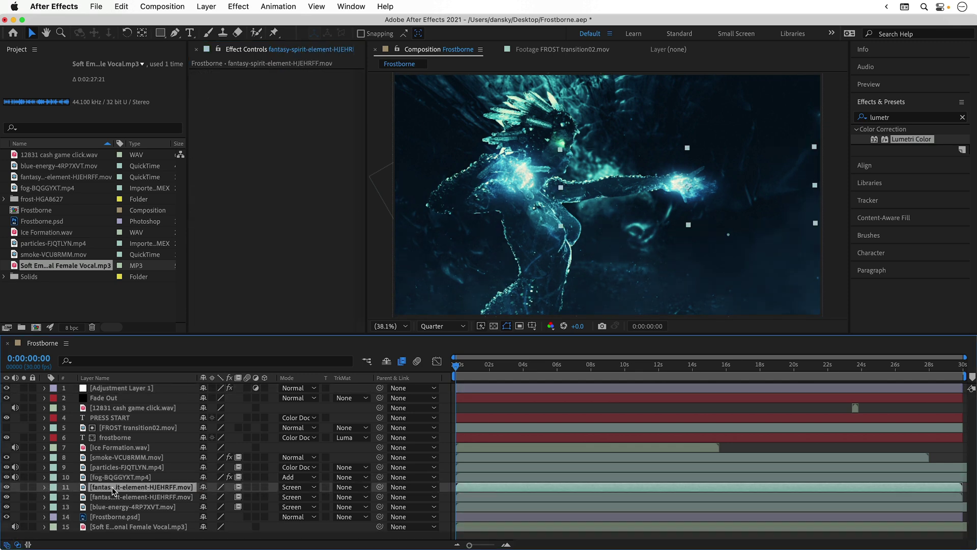
key(space)
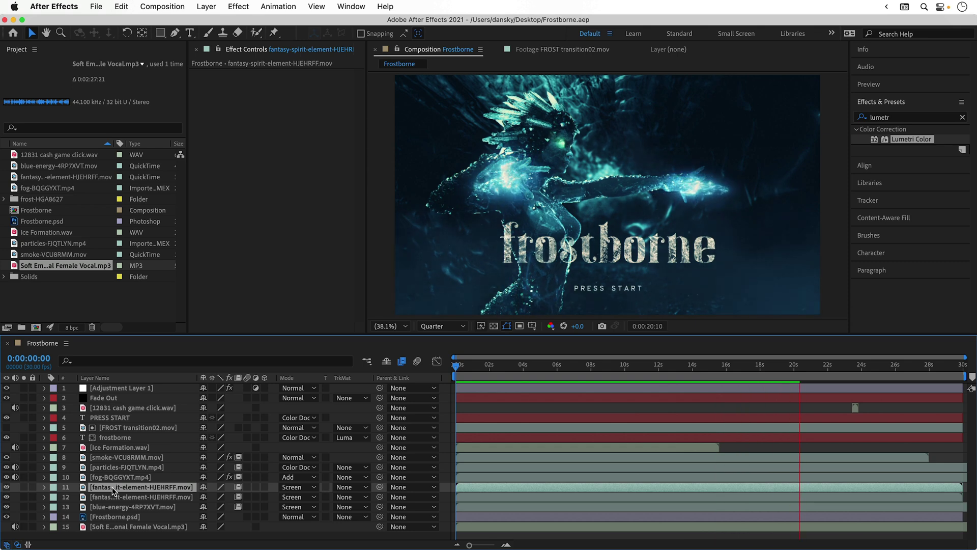
key(space)
drag(531, 366, 438, 366)
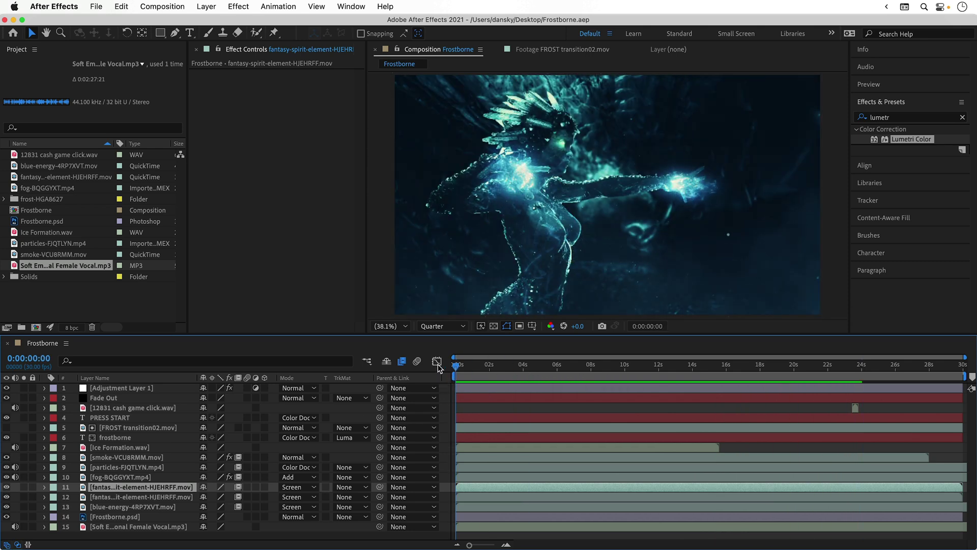
key(space)
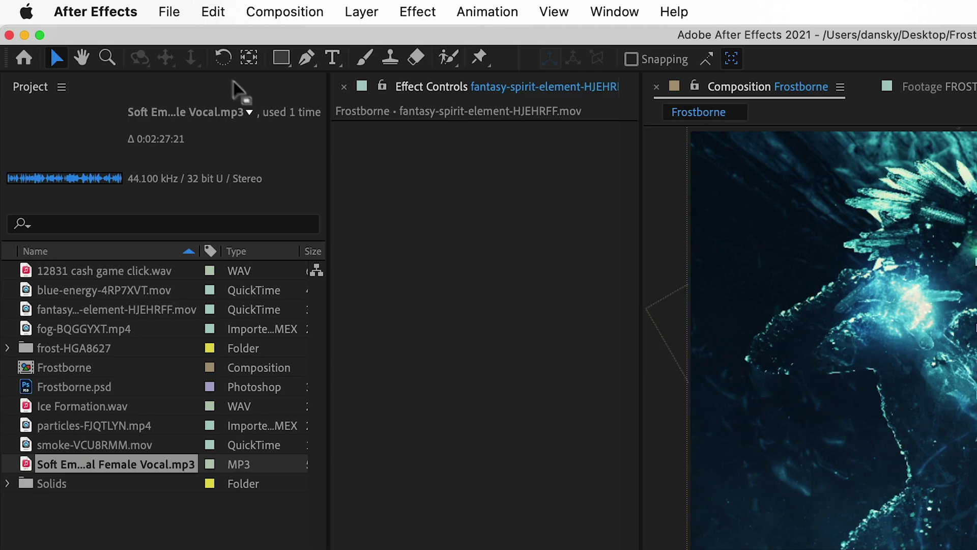
click(96, 6)
mouse_move(182, 354)
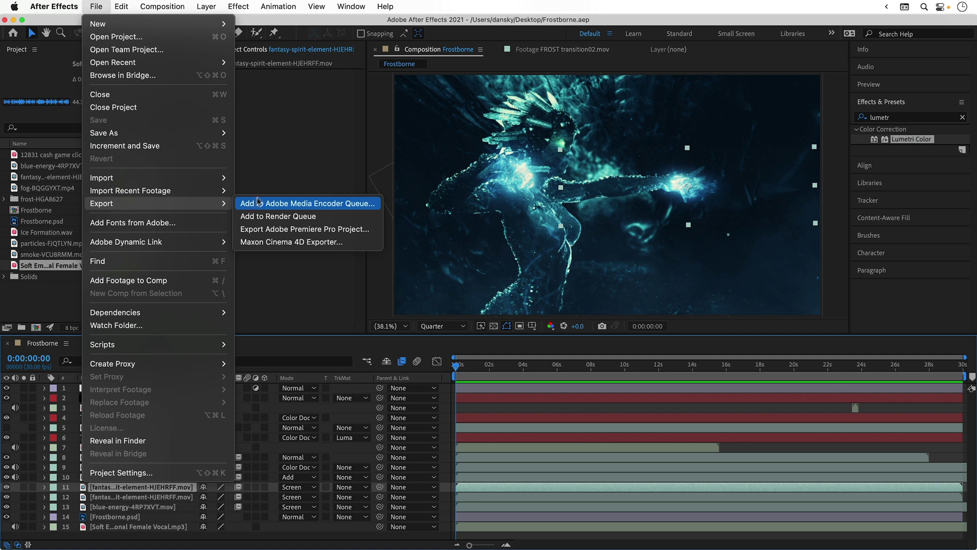
click(508, 302)
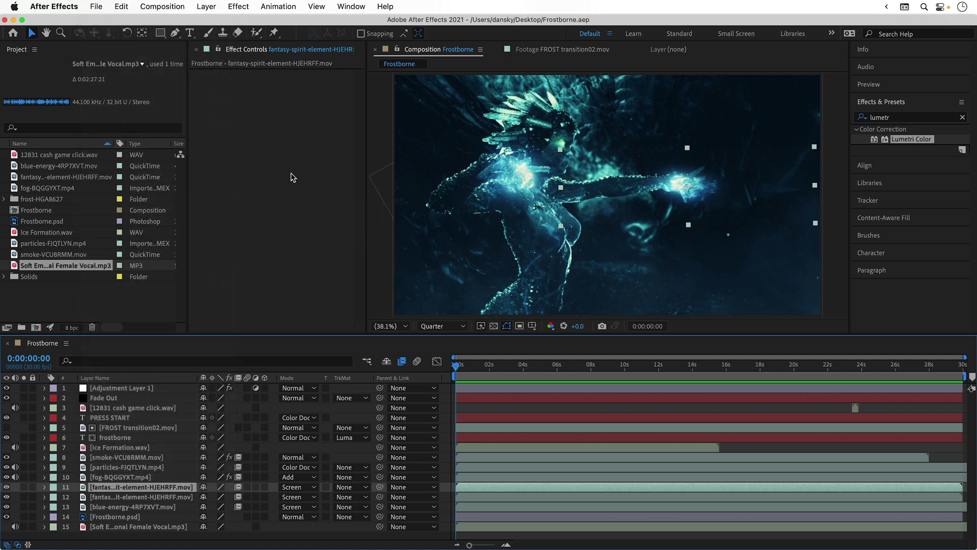